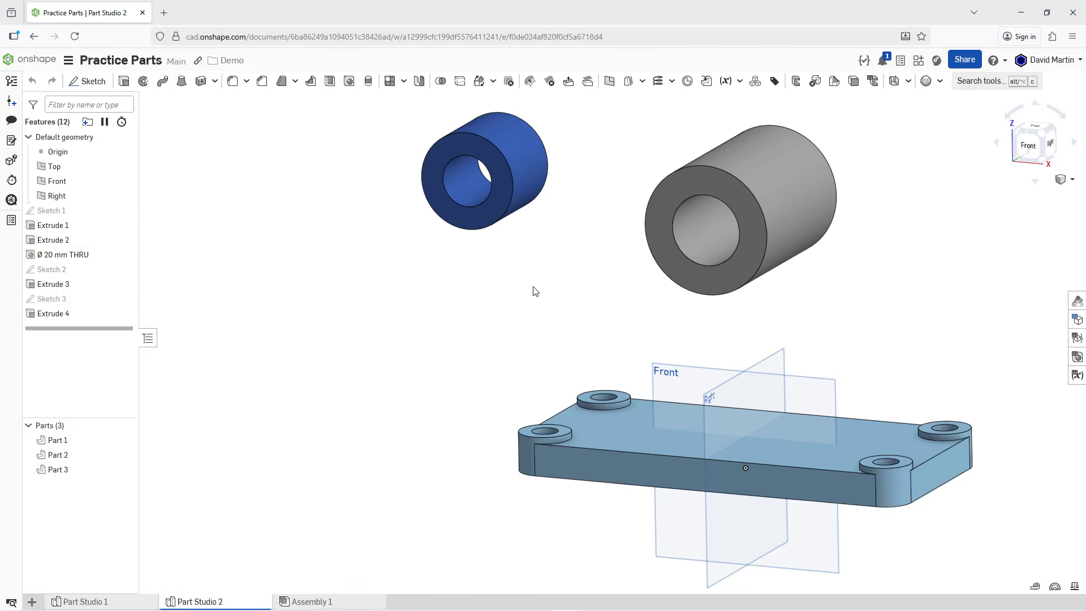
Step: Start a new sketch on the Front plane and view it normal to the sketch plane
{"action": "left_click", "coordinate": [671, 374]}
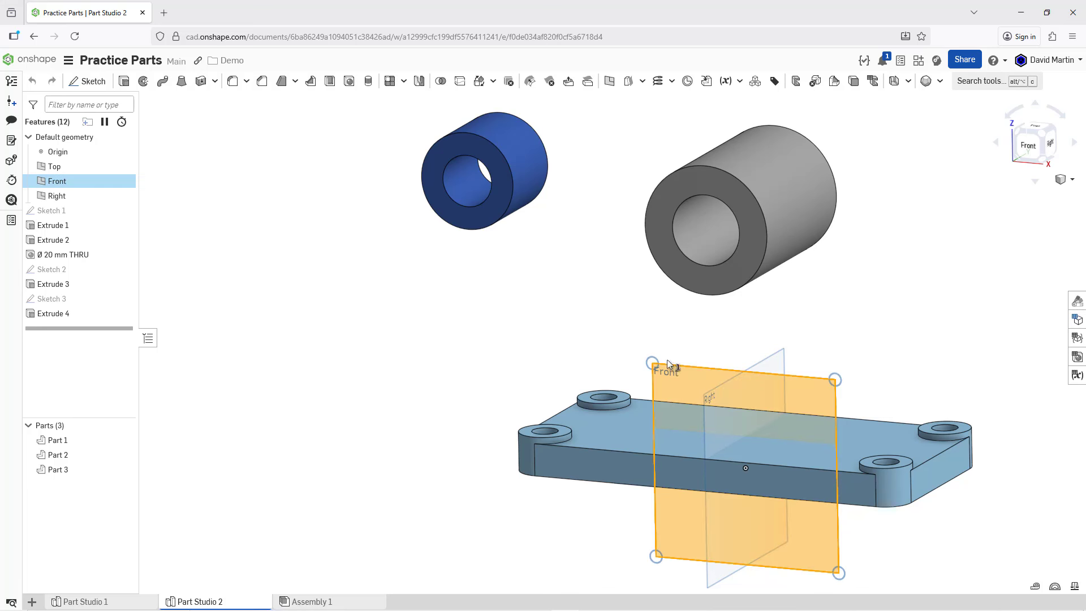
{"action": "right_click", "coordinate": [573, 282]}
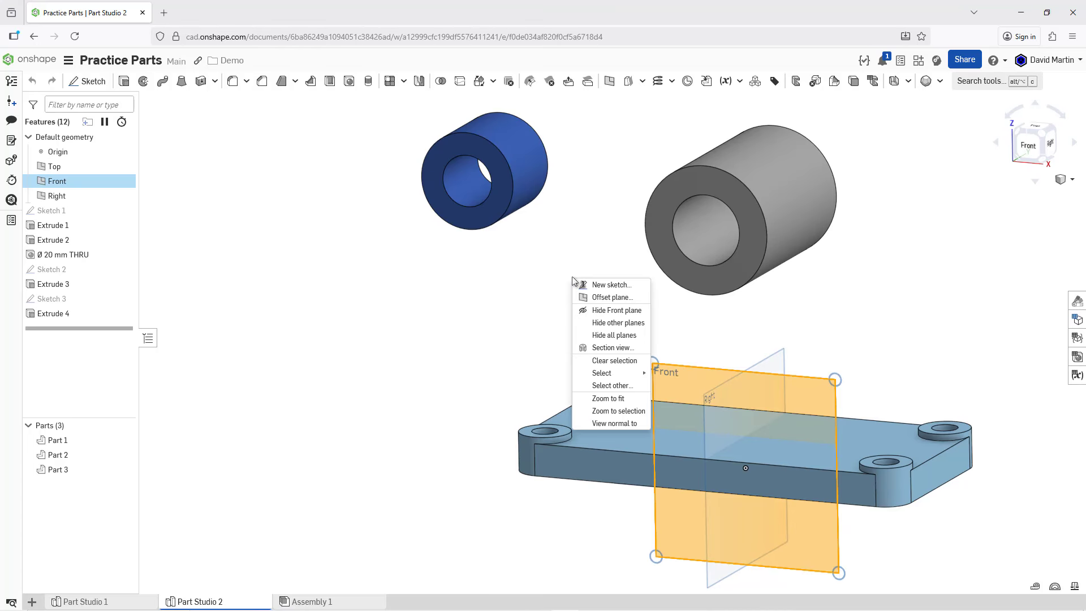
{"action": "left_click", "coordinate": [599, 286]}
{"action": "right_click", "coordinate": [587, 287]}
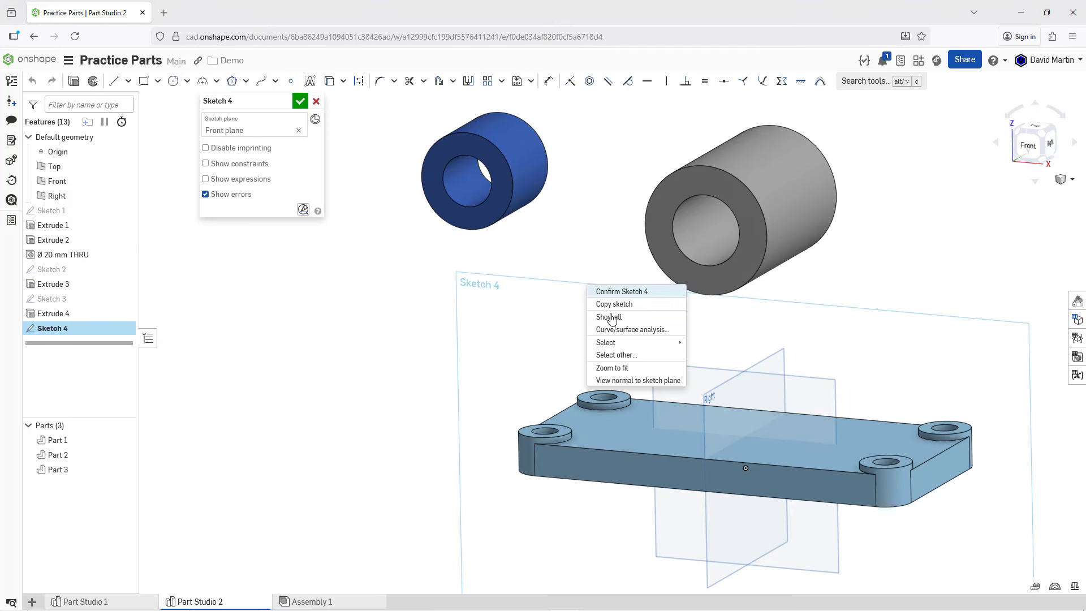
{"action": "left_click", "coordinate": [606, 380]}
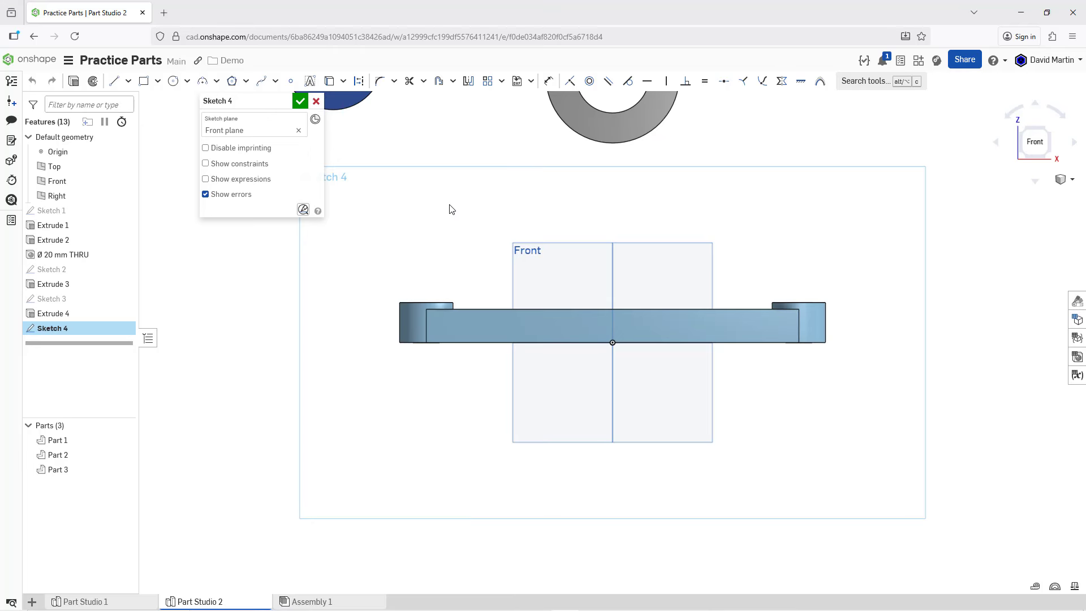
Step: Project the grey cylinder's outer circle and the base plate's upper and lower front edges into the sketch with Use
{"action": "left_click", "coordinate": [115, 81]}
{"action": "left_click", "coordinate": [331, 83]}
{"action": "left_click", "coordinate": [570, 125]}
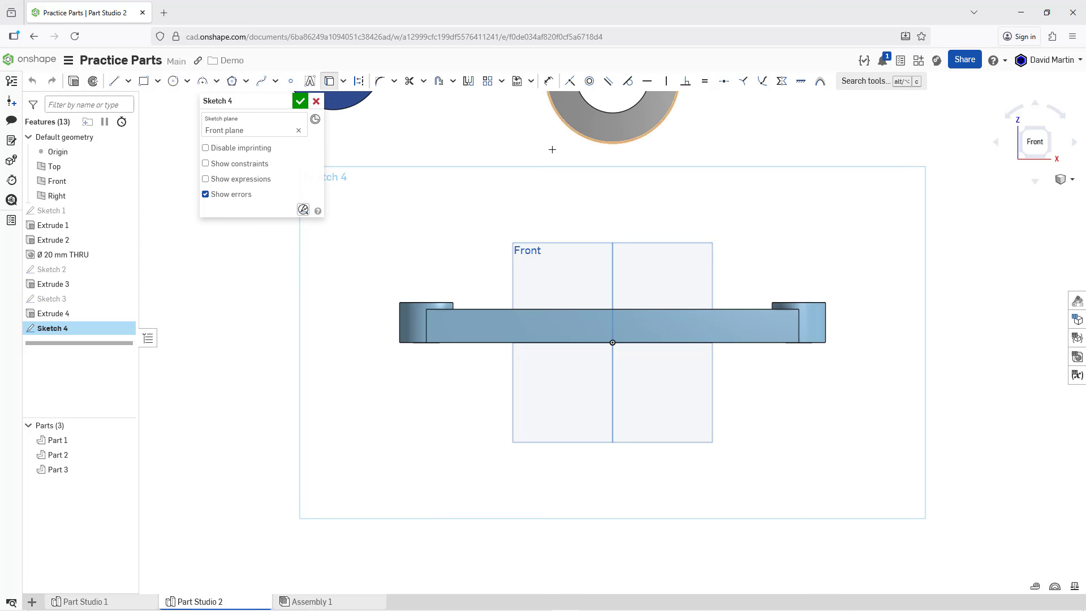
{"action": "left_click", "coordinate": [586, 309]}
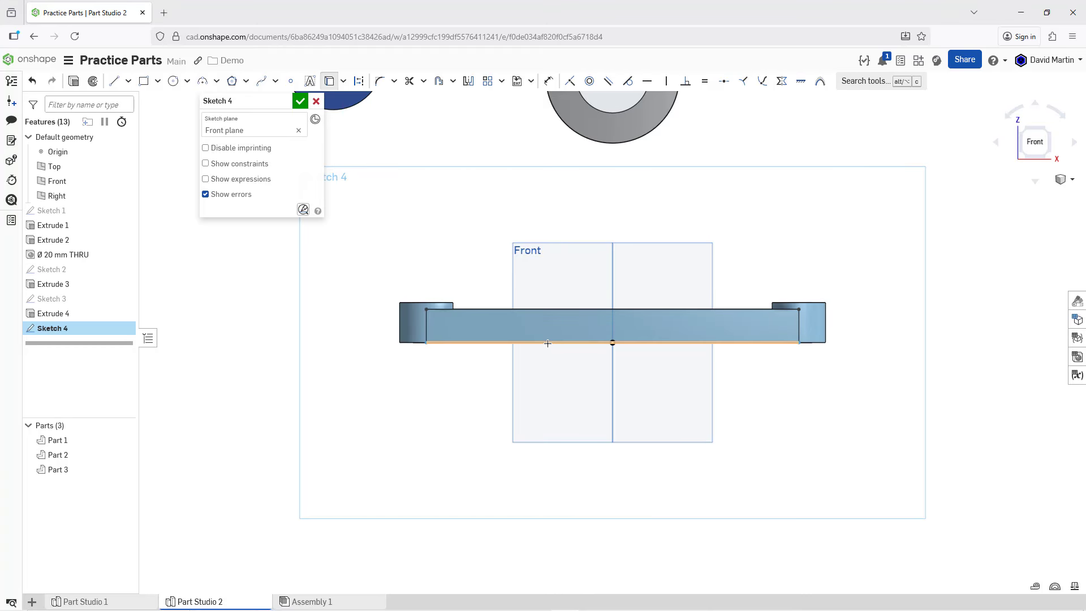
{"action": "left_click", "coordinate": [548, 344]}
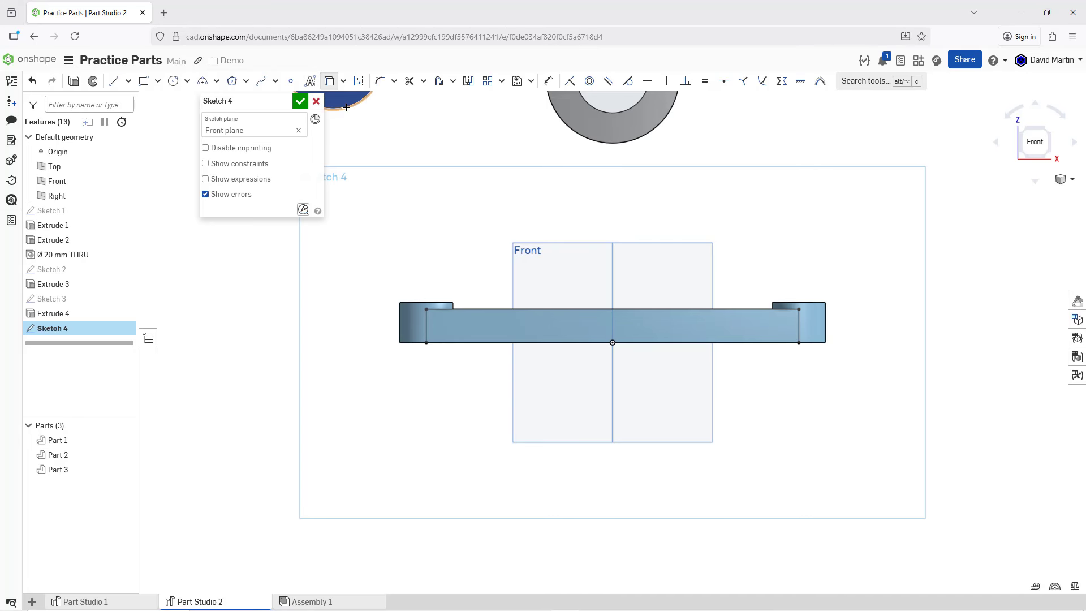
{"action": "middle_click_drag", "start_coordinate": [376, 164], "coordinate": [429, 253]}
{"action": "scroll", "coordinate": [429, 253], "scroll_direction": "up", "scroll_amount": 1}
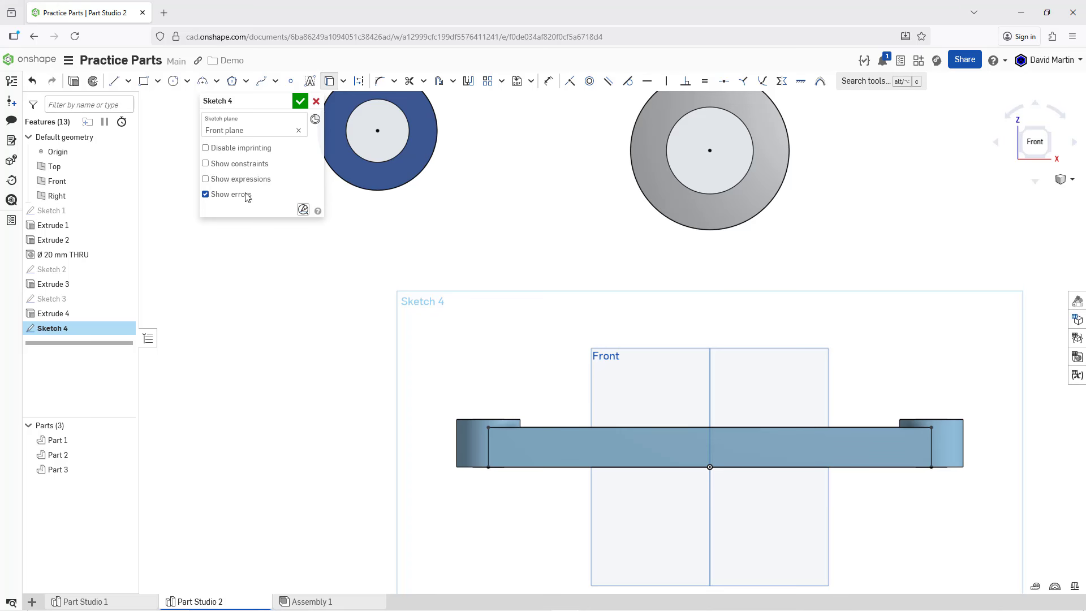
Step: Sketch a line about 166 mm long from the grey cylinder's left side to the plate's upper edge and make it tangent to the outer circle
{"action": "left_click", "coordinate": [116, 82]}
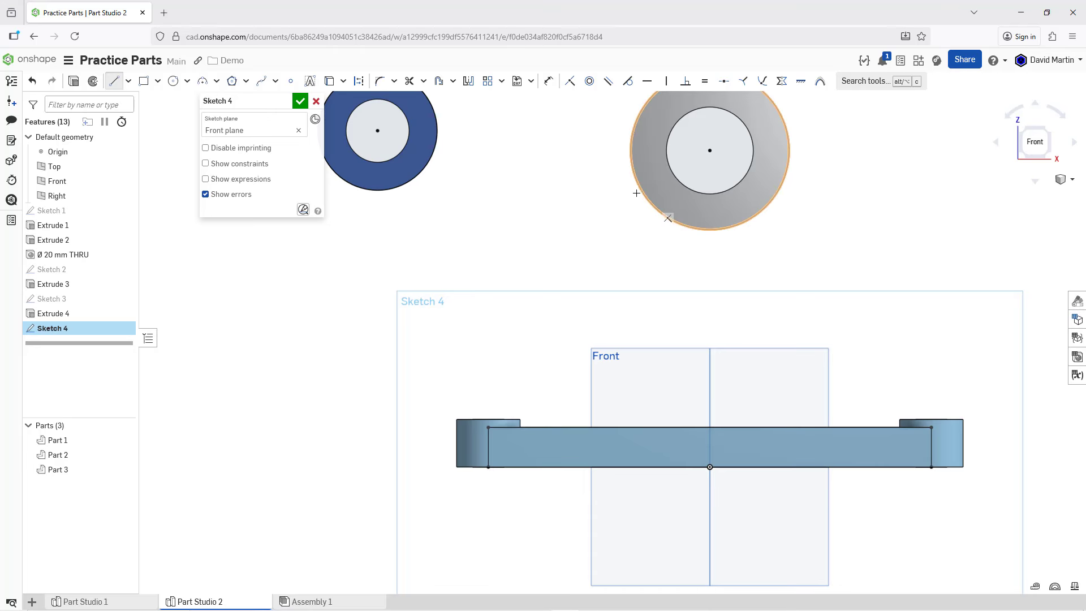
{"action": "left_click", "coordinate": [633, 170]}
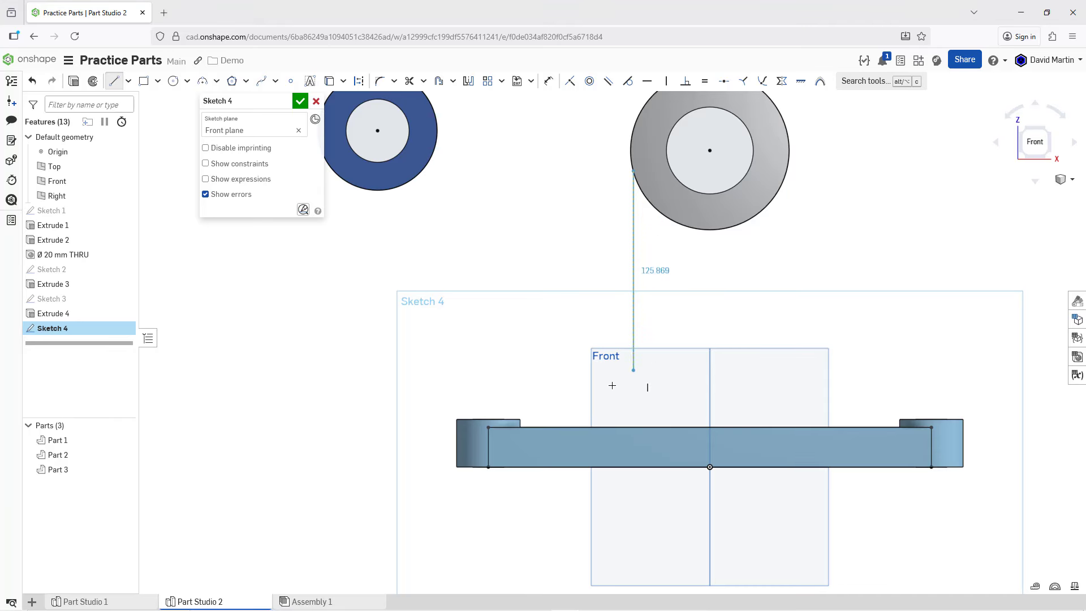
{"action": "left_click", "coordinate": [575, 426]}
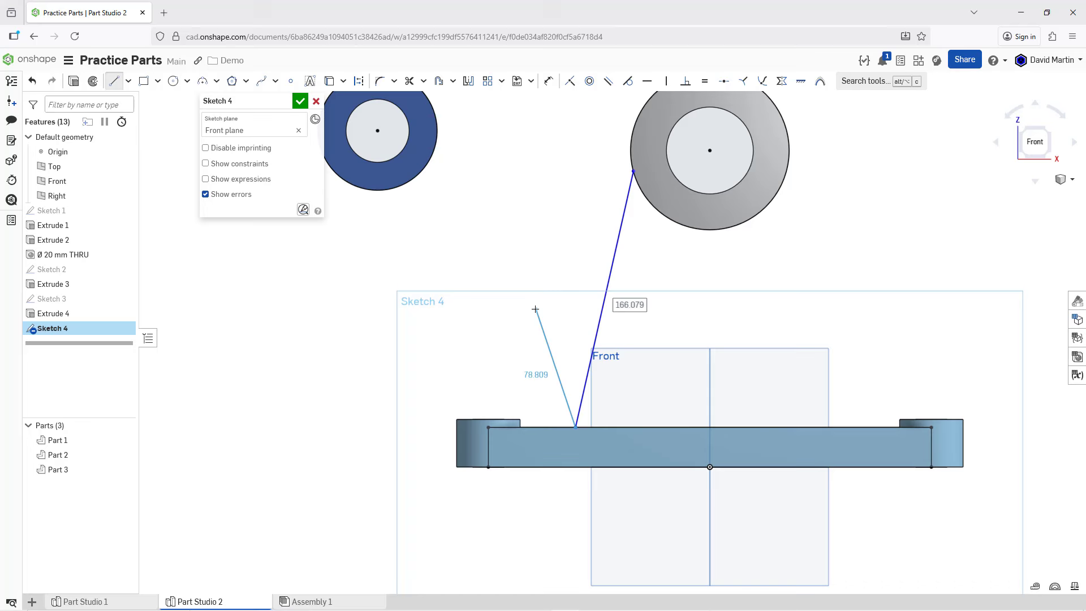
{"action": "key", "text": "Escape"}
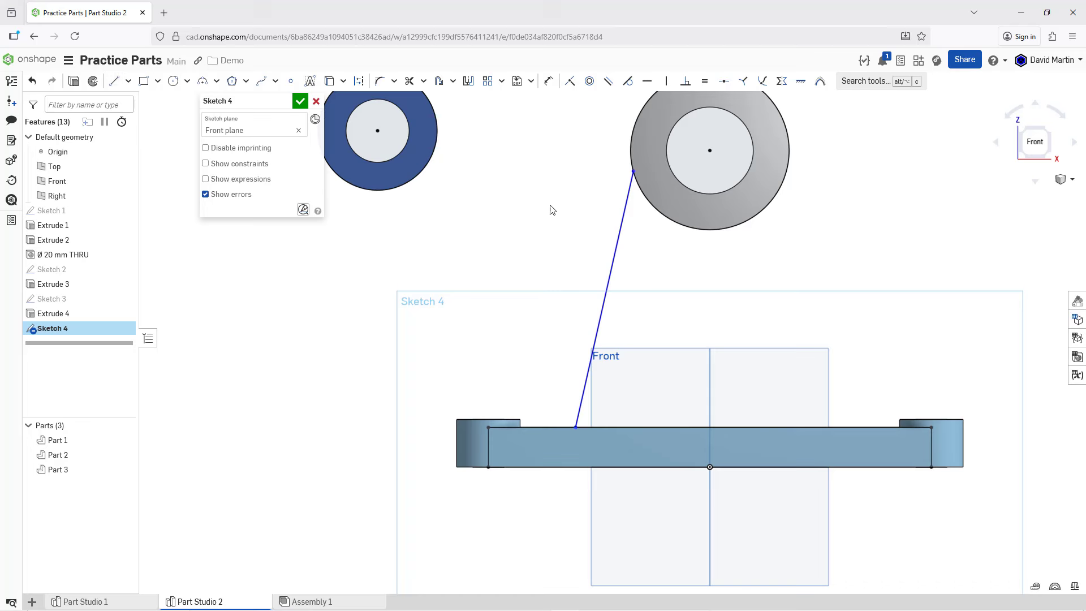
{"action": "left_click", "coordinate": [628, 80]}
{"action": "left_click", "coordinate": [629, 193]}
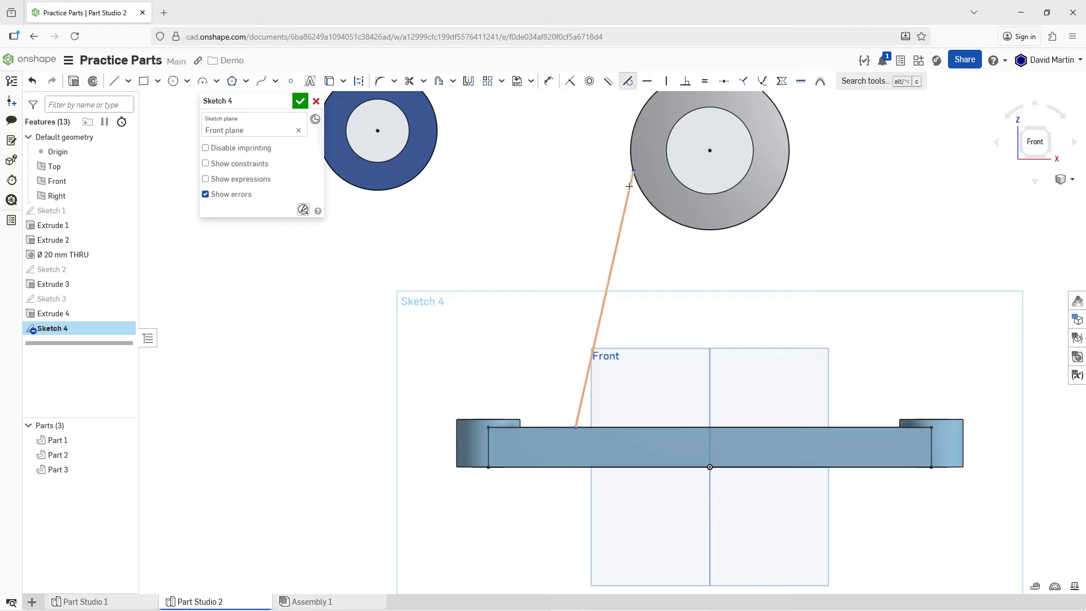
{"action": "left_click", "coordinate": [631, 143]}
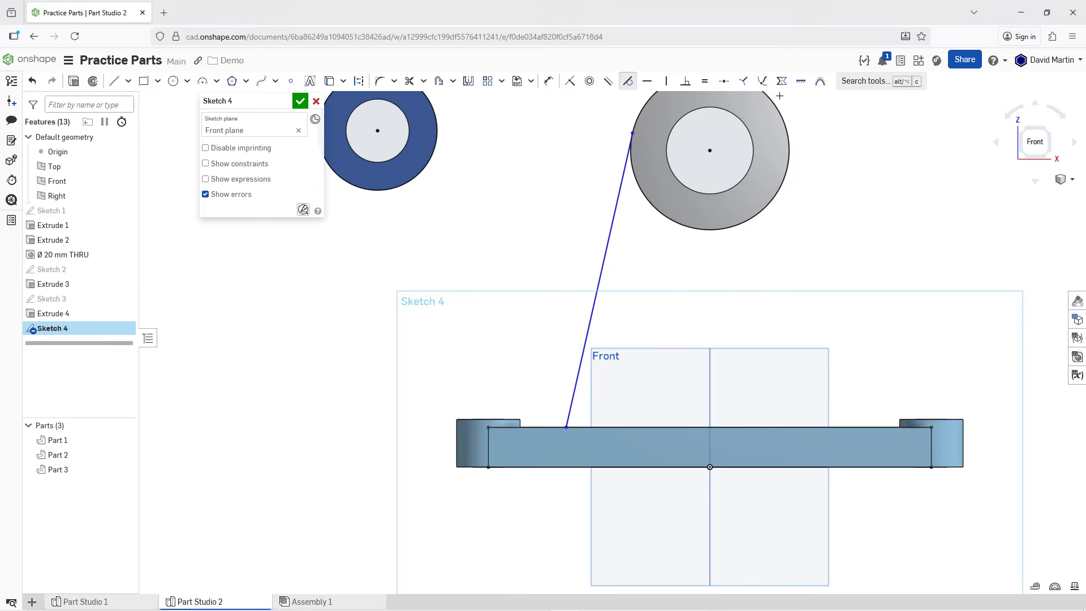
Step: Mirror the tangent line about the Right plane to form the opposite side of the support
{"action": "left_click", "coordinate": [469, 82]}
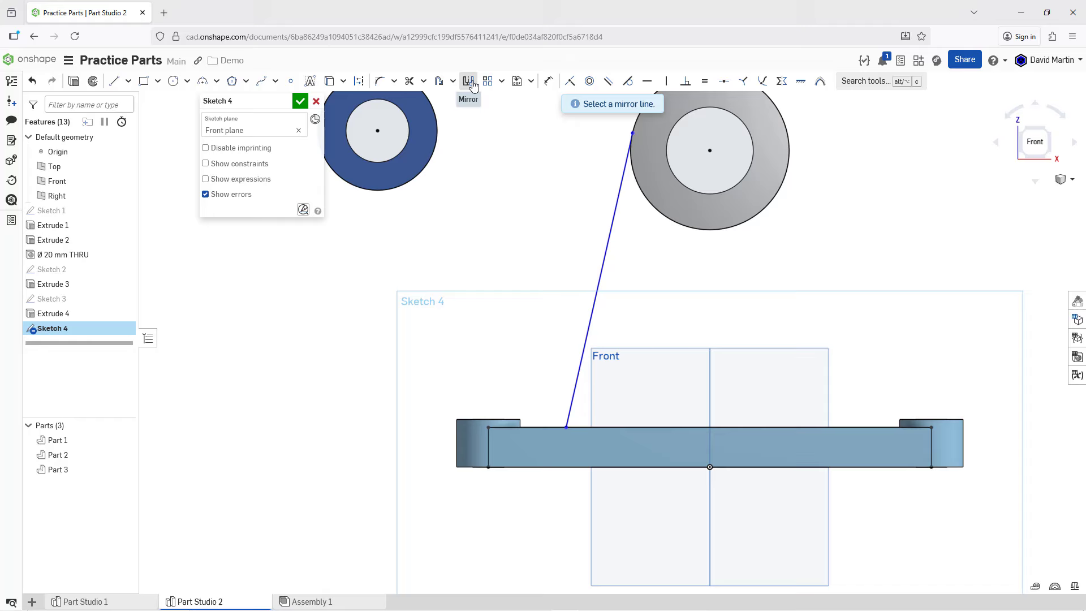
{"action": "left_click", "coordinate": [710, 360]}
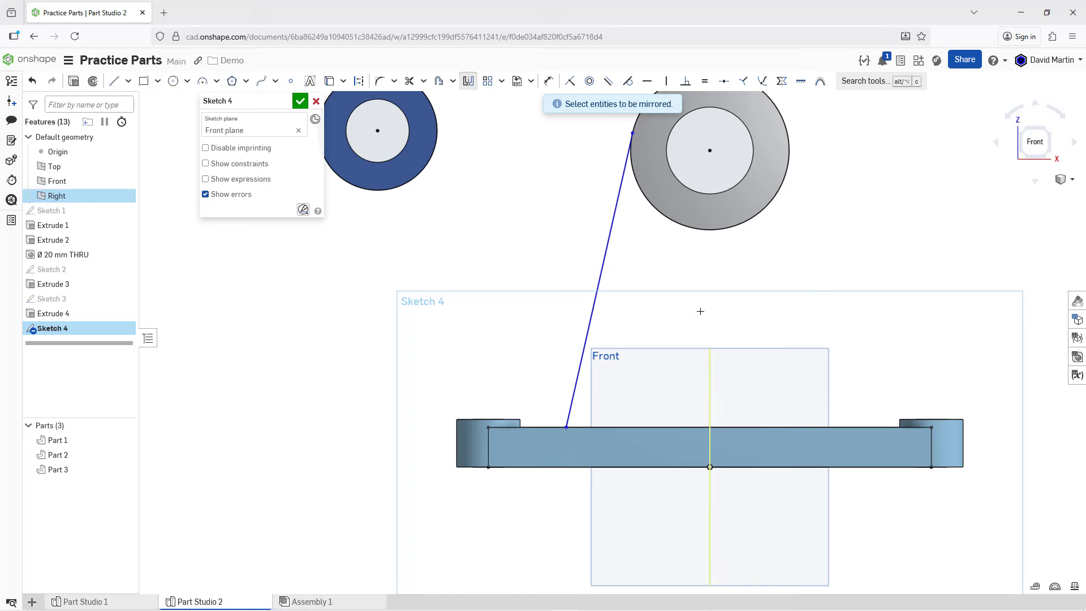
{"action": "left_click", "coordinate": [598, 283]}
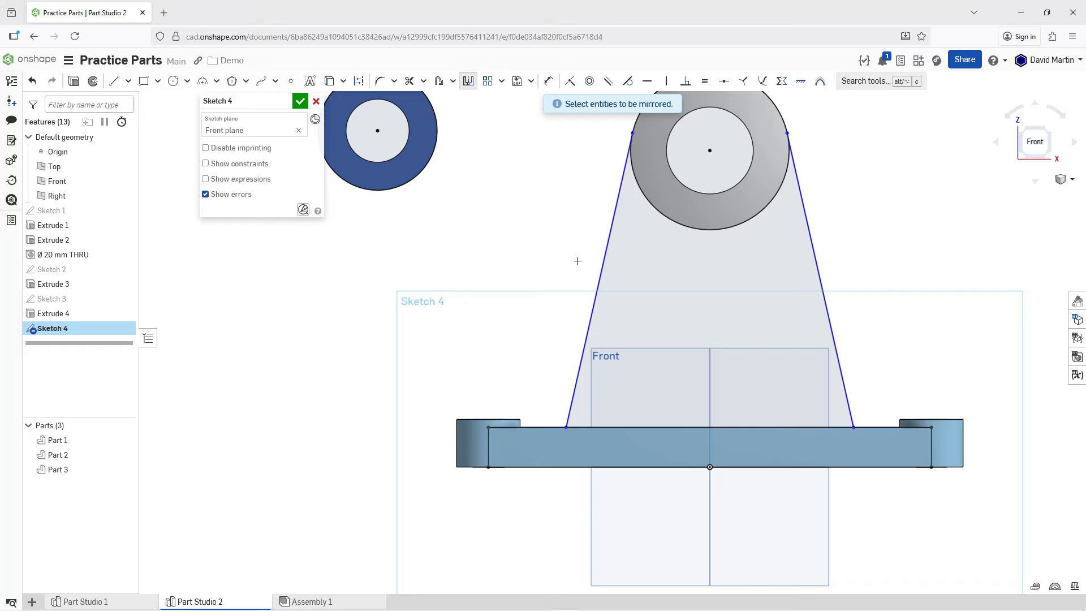
Step: Dimension the distance between the lower endpoints of the two tangent lines as 180 mm
{"action": "left_click", "coordinate": [549, 81]}
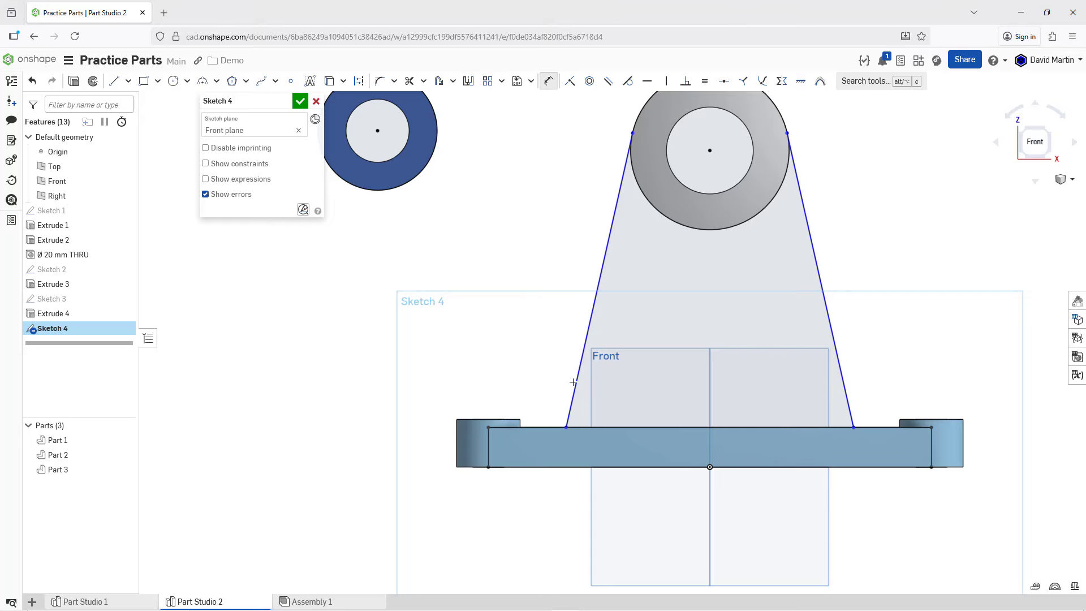
{"action": "left_click", "coordinate": [567, 429]}
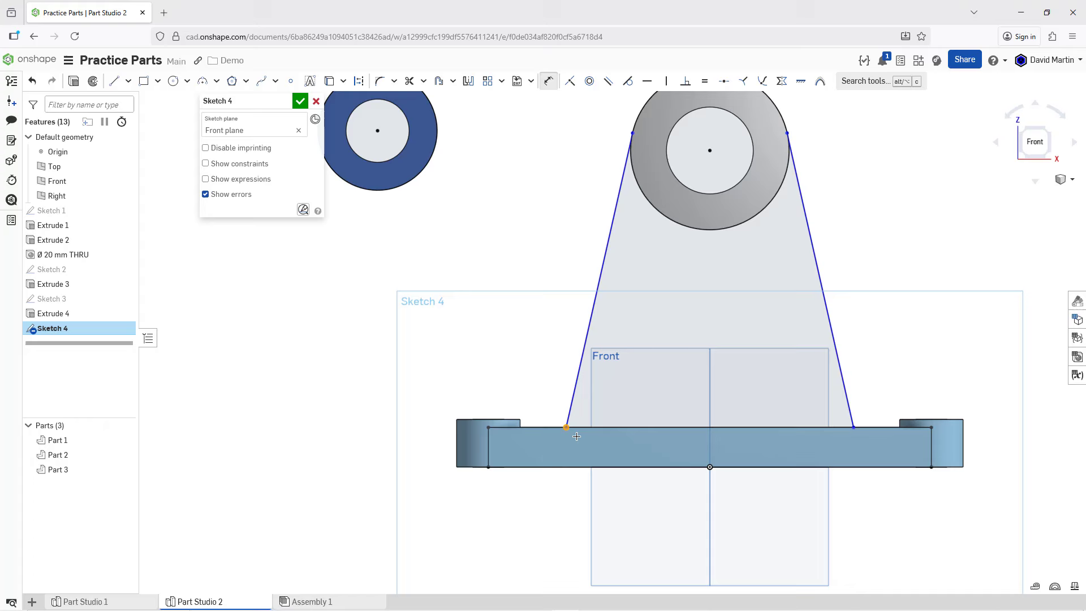
{"action": "left_click", "coordinate": [854, 427]}
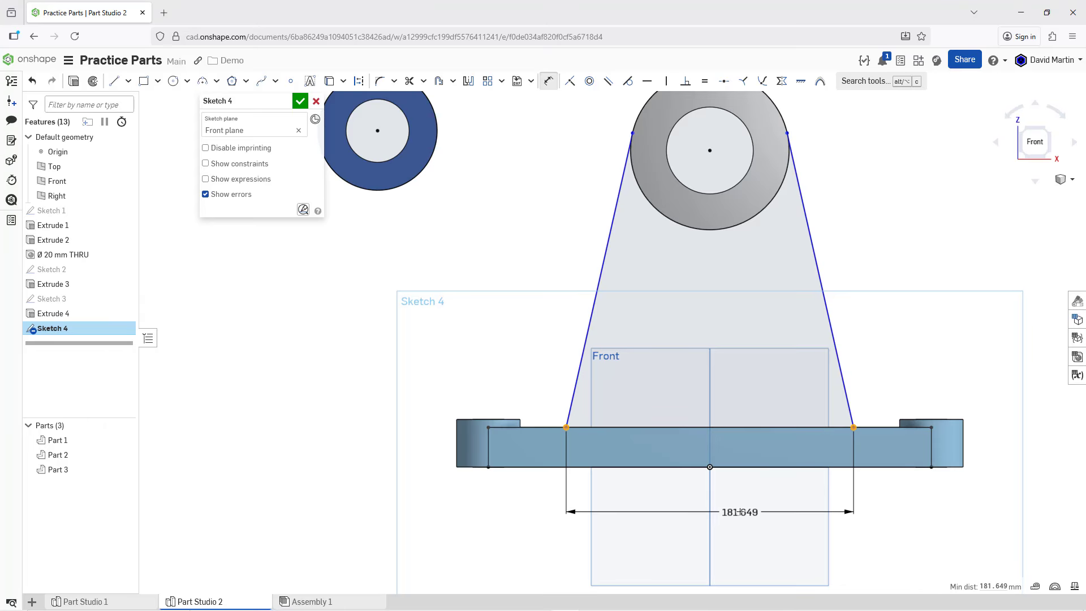
{"action": "left_click", "coordinate": [741, 505]}
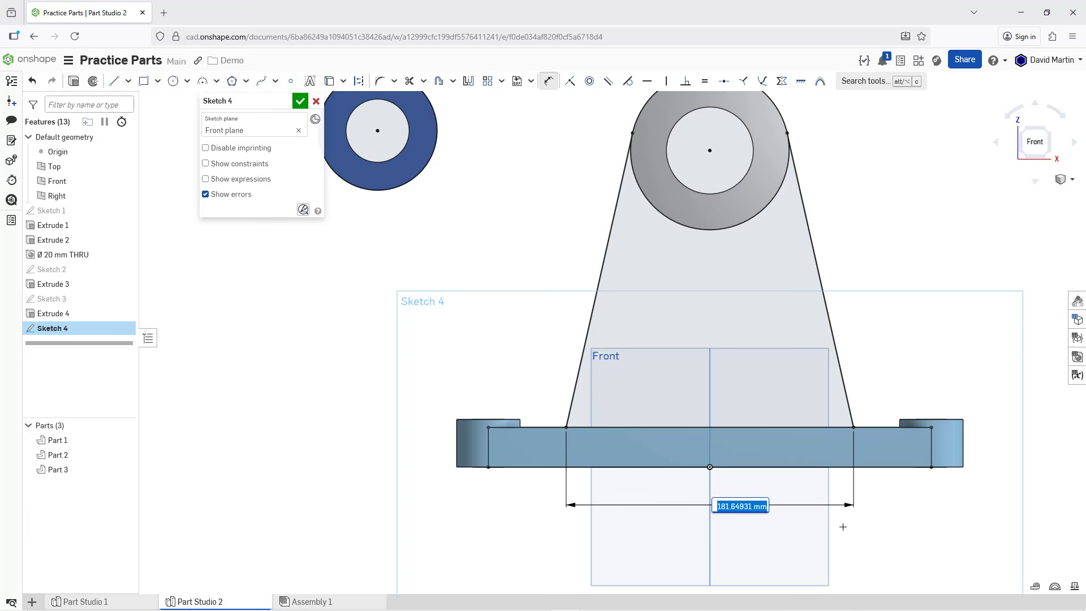
{"action": "type", "text": "180"}
{"action": "key", "text": "Return"}
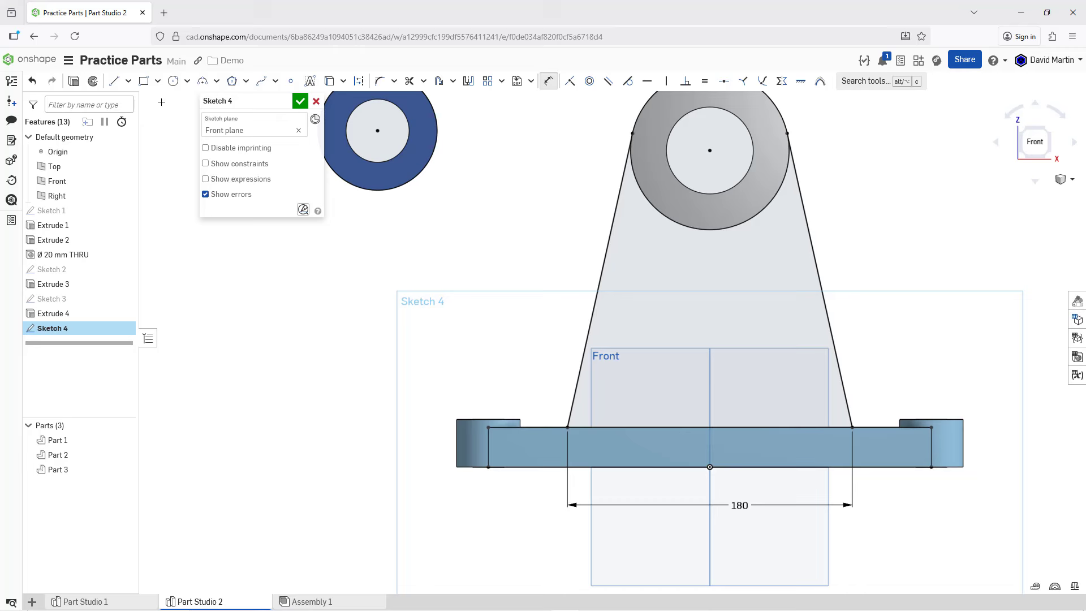
Step: Sketch a line about 169 mm long, parallel to the left tangent line, from the cylinder's outer circle to the plate's lower edge
{"action": "left_click", "coordinate": [115, 84]}
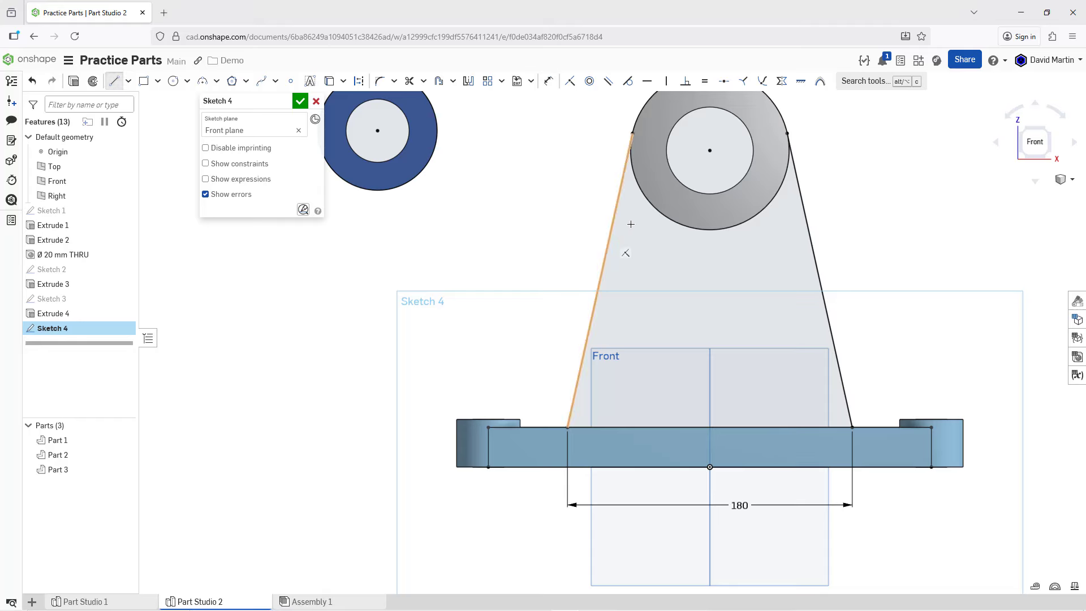
{"action": "left_click", "coordinate": [653, 205]}
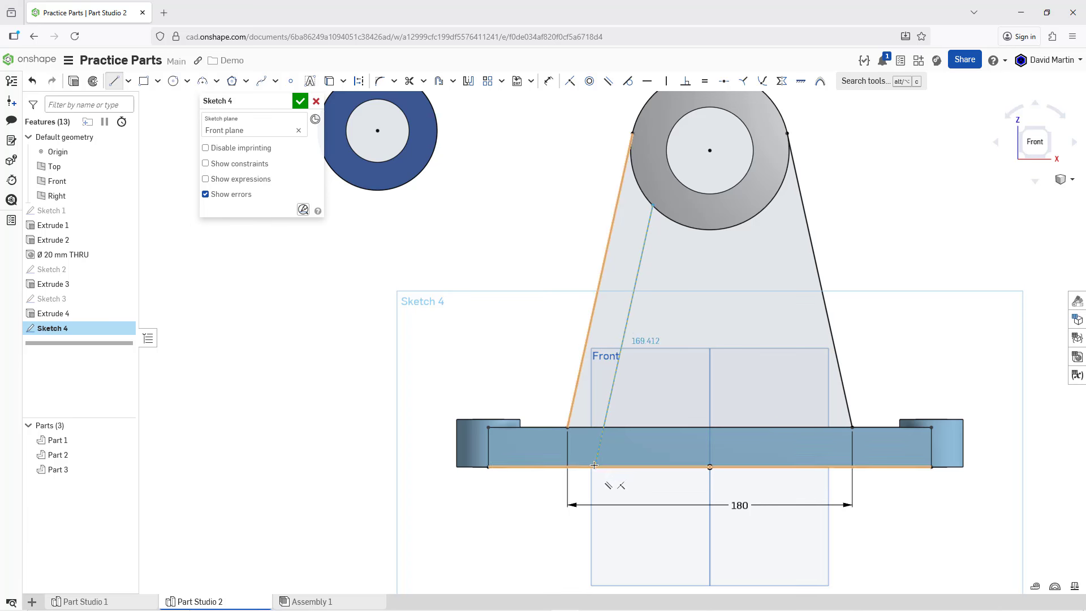
{"action": "left_click", "coordinate": [594, 465]}
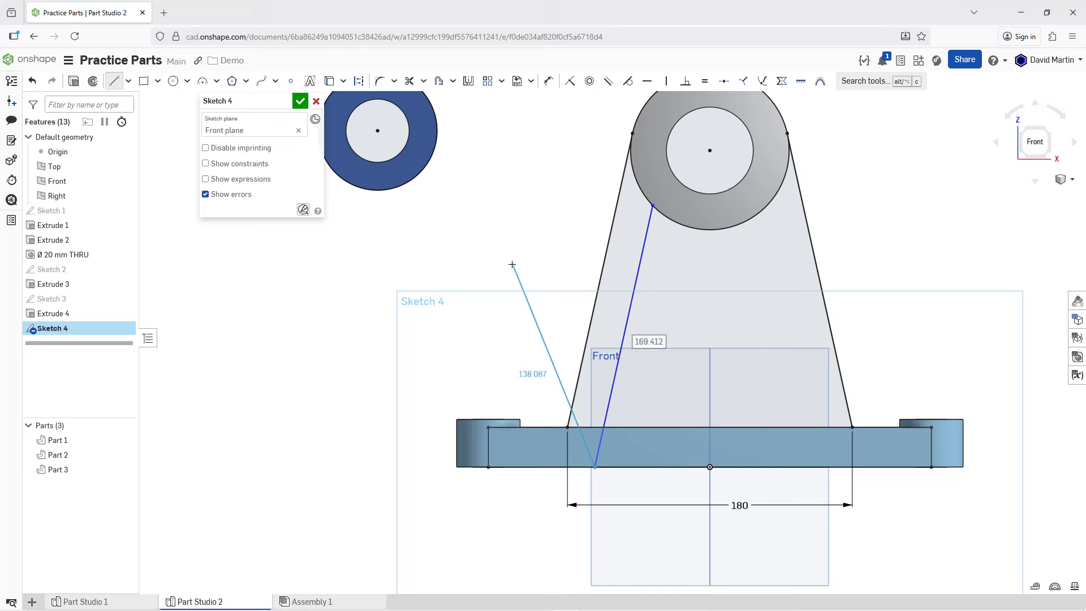
{"action": "key", "text": "Escape"}
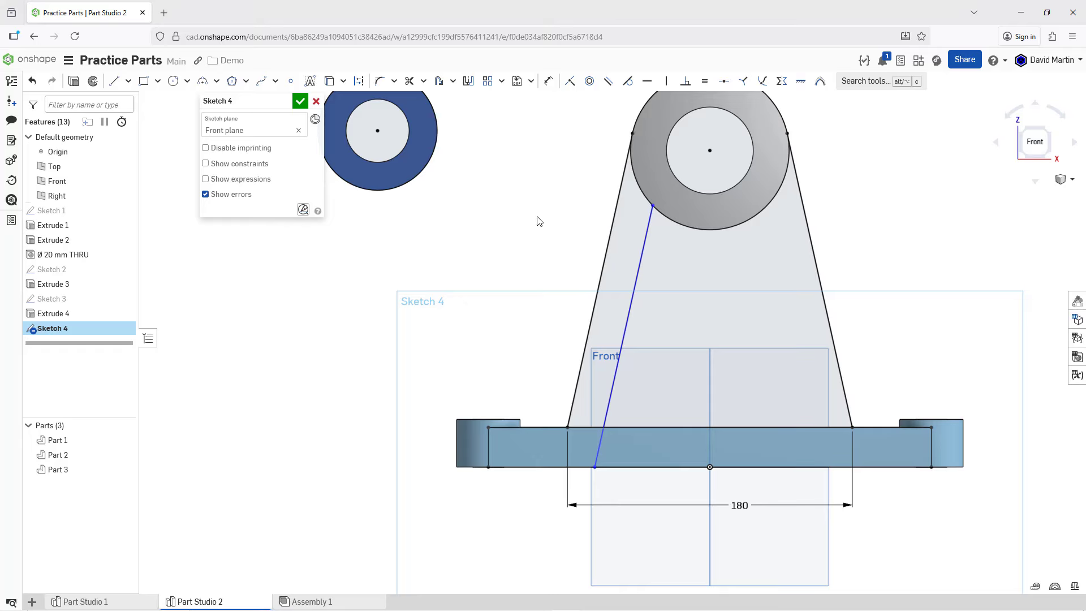
Step: Dimension the spacing between the left tangent line and the parallel inner line as 20 mm
{"action": "left_click", "coordinate": [545, 87]}
{"action": "left_click", "coordinate": [624, 327]}
{"action": "left_click", "coordinate": [591, 324]}
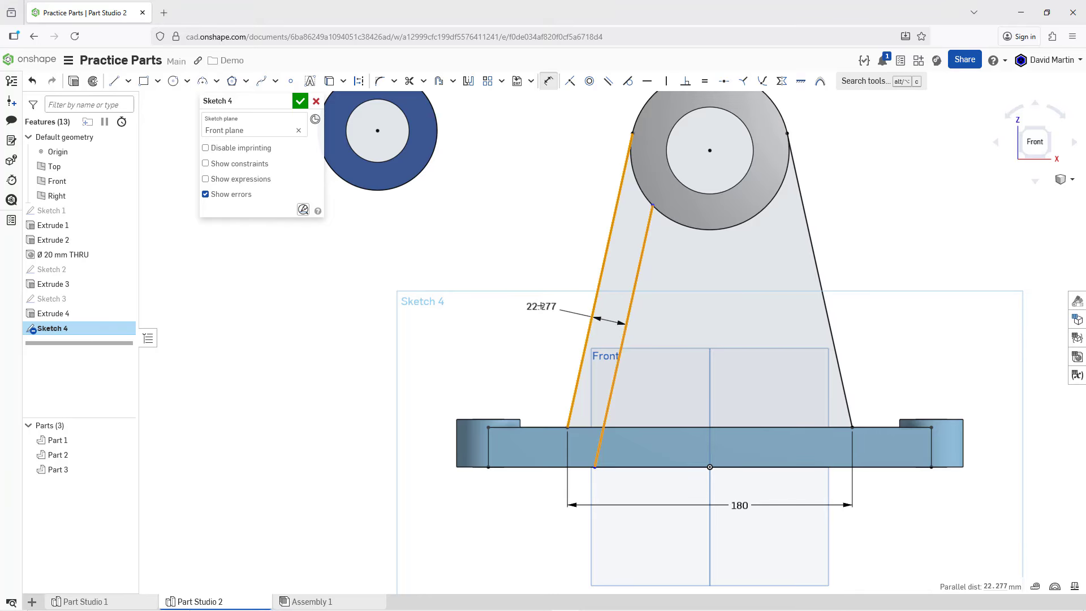
{"action": "left_click", "coordinate": [529, 309]}
{"action": "type", "text": "20"}
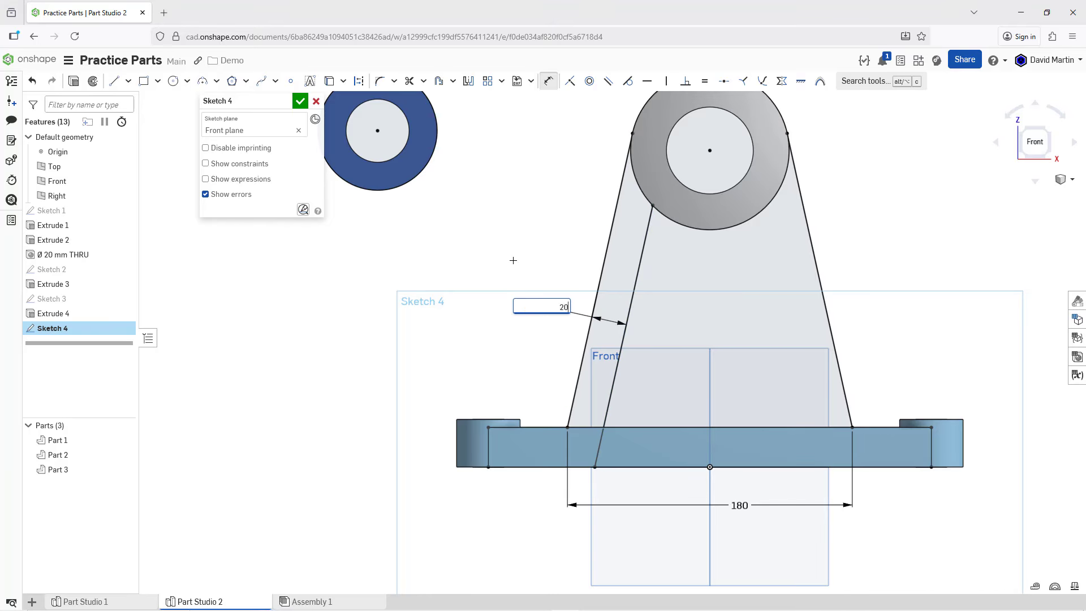
{"action": "key", "text": "Return"}
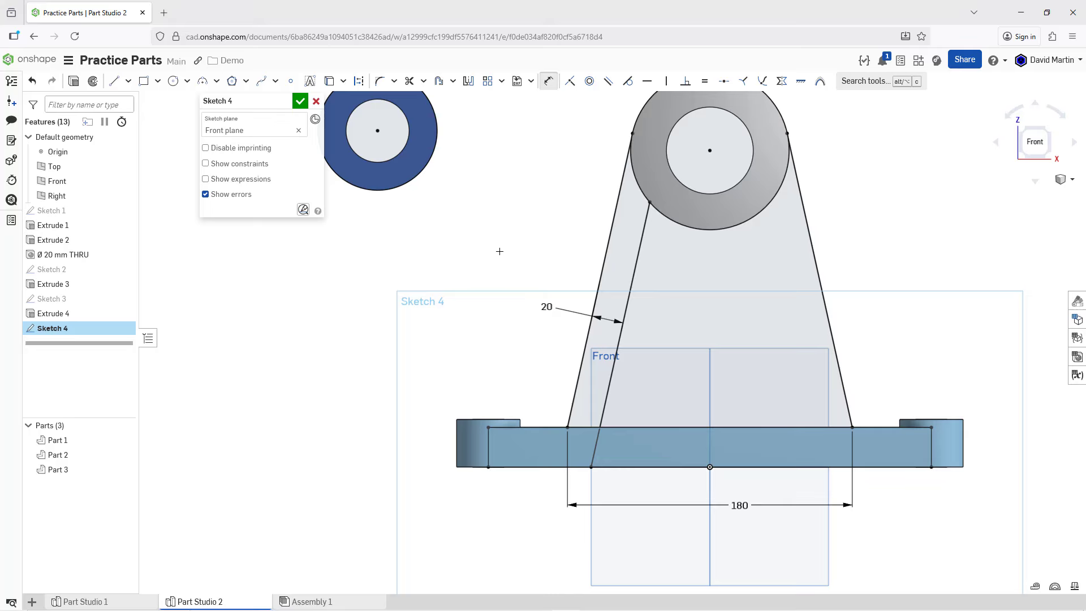
Step: Mirror the inner line about the Right plane and reposition the 20 mm dimension inside the support profile
{"action": "left_click", "coordinate": [469, 81]}
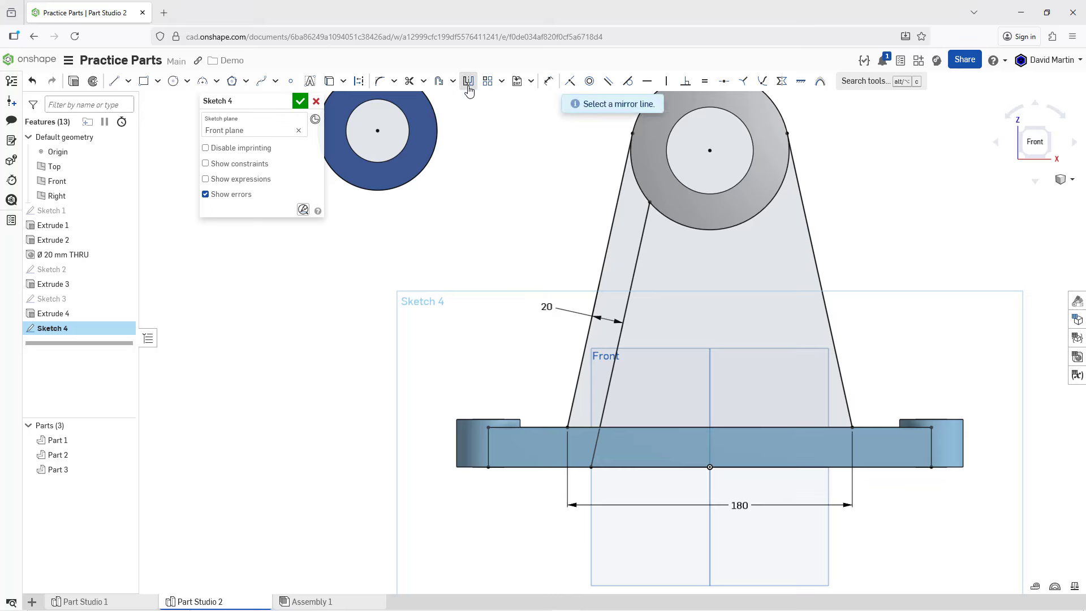
{"action": "left_click", "coordinate": [711, 372]}
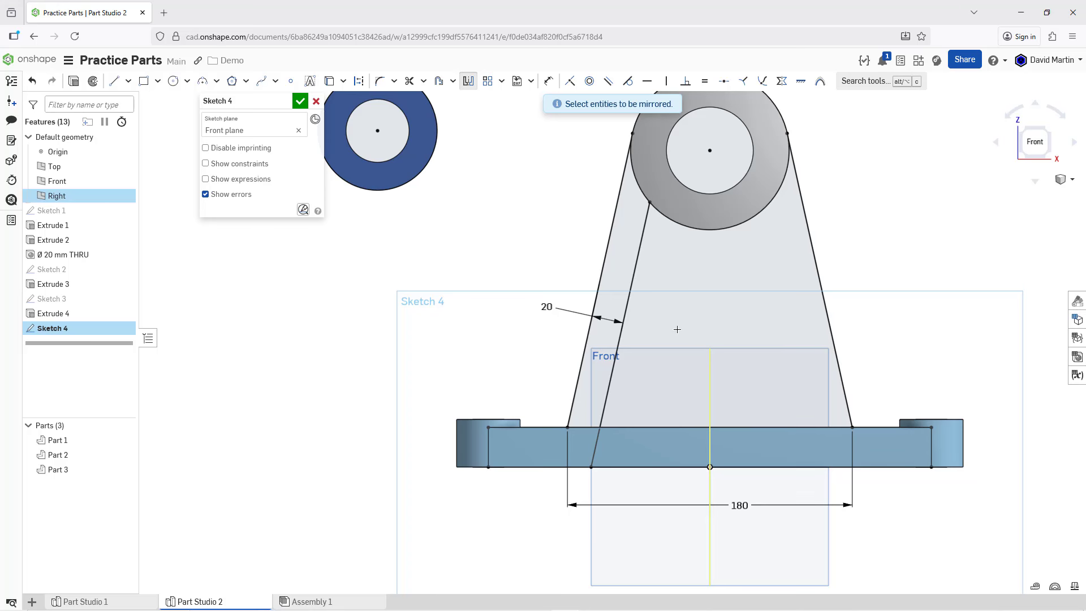
{"action": "left_click", "coordinate": [633, 296]}
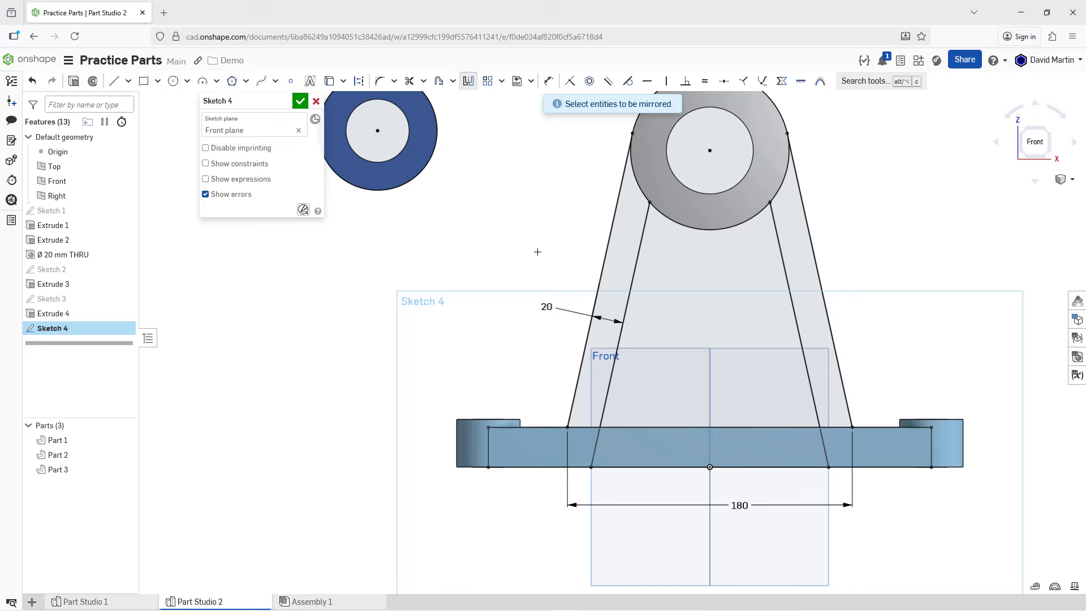
{"action": "key", "text": "Escape"}
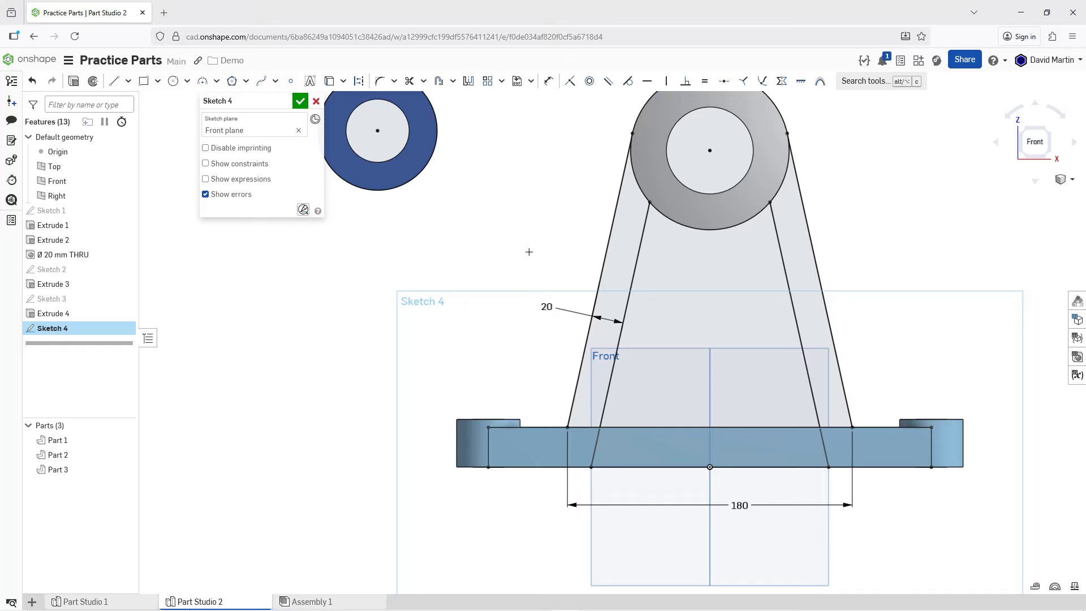
{"action": "left_click_drag", "start_coordinate": [546, 307], "coordinate": [666, 296]}
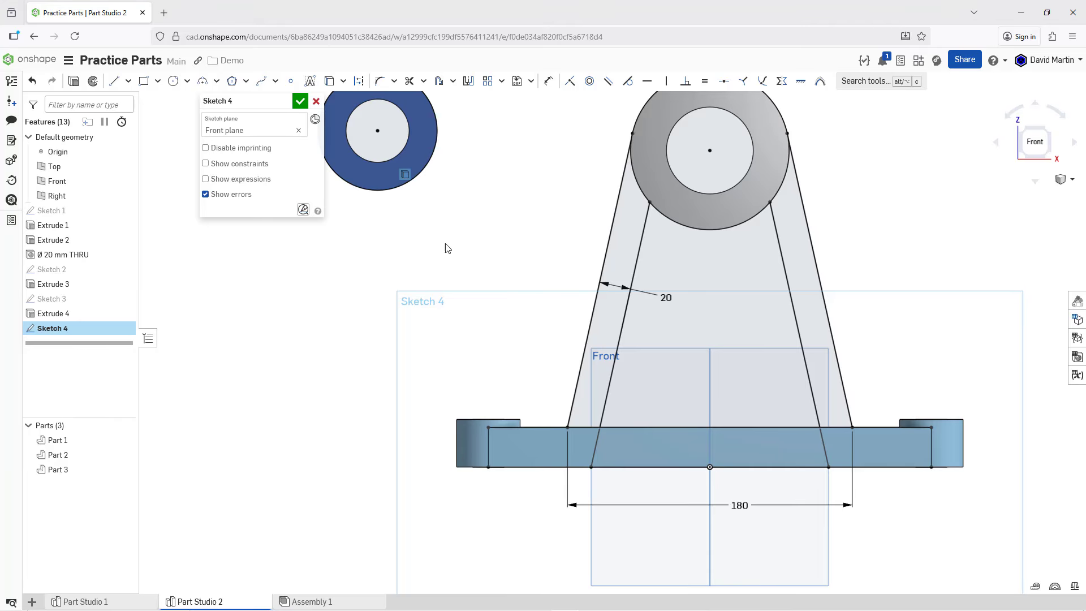
Step: Sketch a line about 150 mm long from the support's left outer line to the lower part of the blue cylinder's outer circle
{"action": "left_click", "coordinate": [114, 81]}
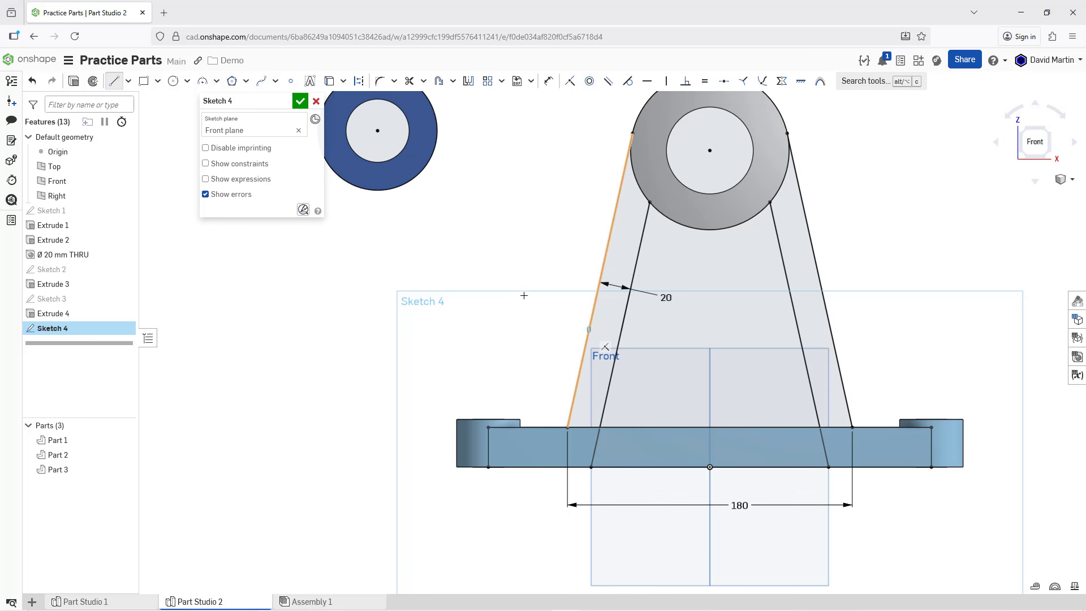
{"action": "left_click", "coordinate": [589, 329]}
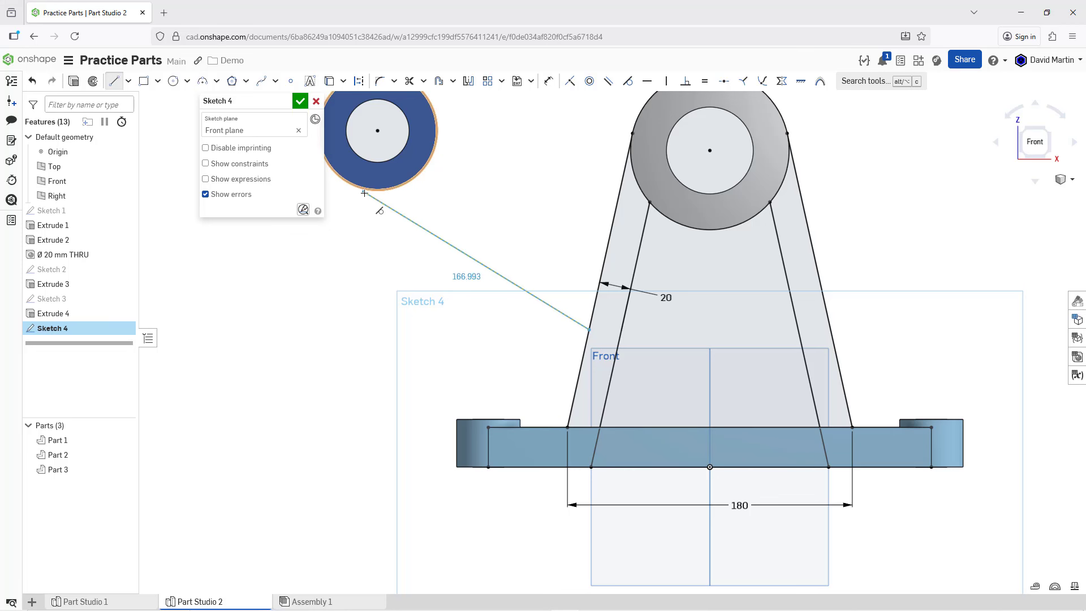
{"action": "left_click", "coordinate": [400, 186]}
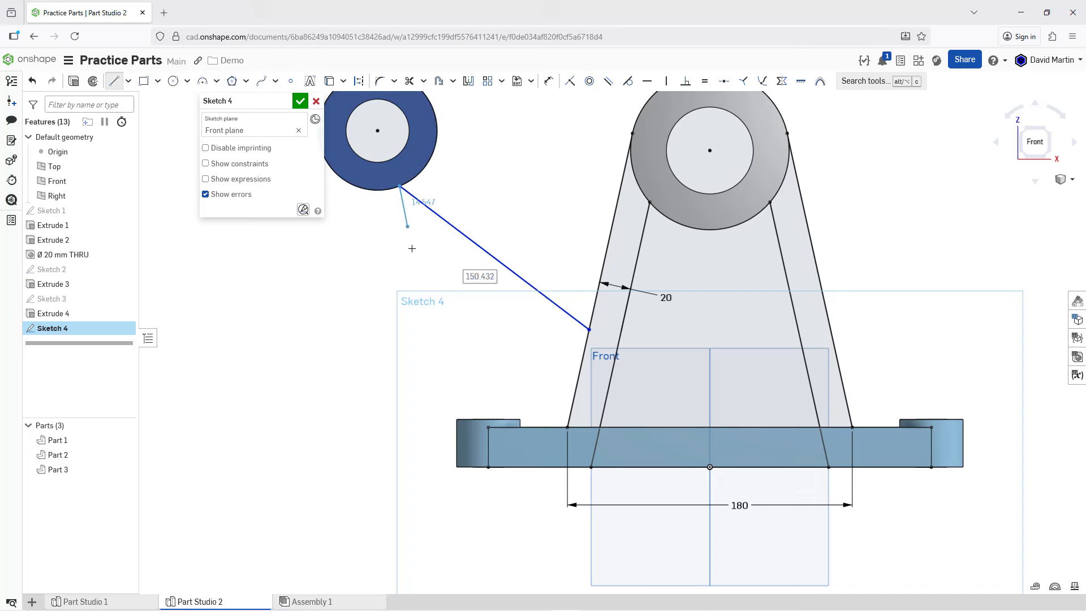
{"action": "key", "text": "Escape"}
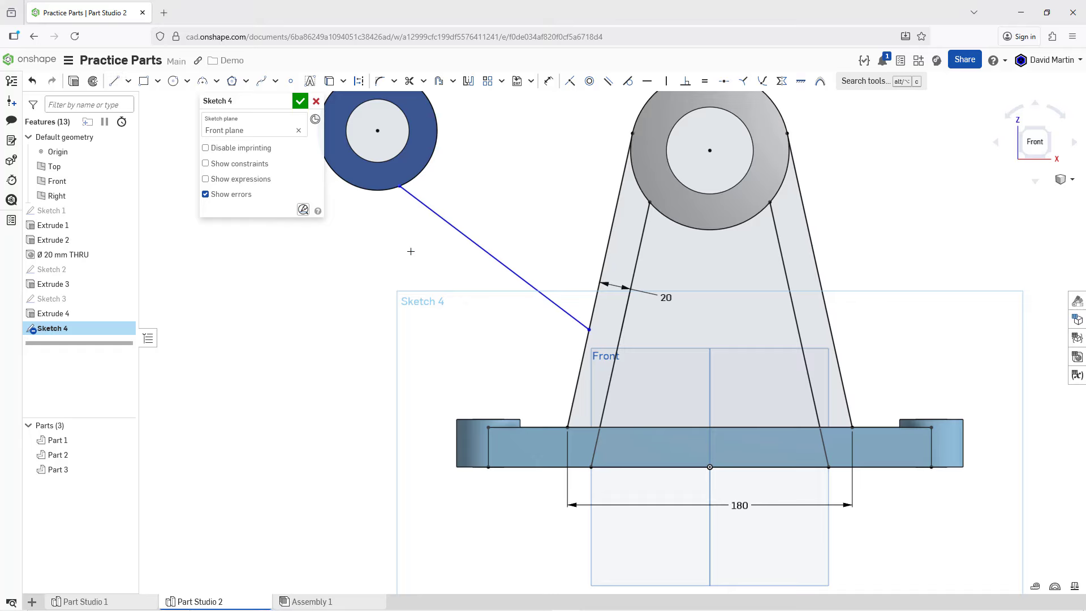
Step: Dimension the height of the new line's lower endpoint above the base plate's bottom edge as 80 mm
{"action": "left_click", "coordinate": [550, 83]}
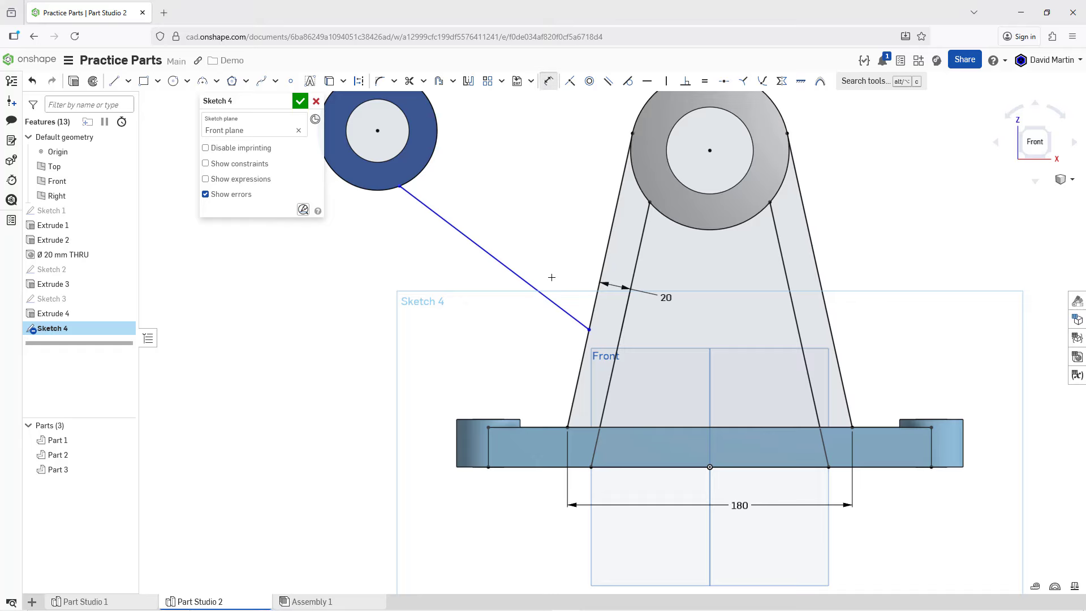
{"action": "left_click", "coordinate": [590, 329]}
{"action": "left_click", "coordinate": [508, 467]}
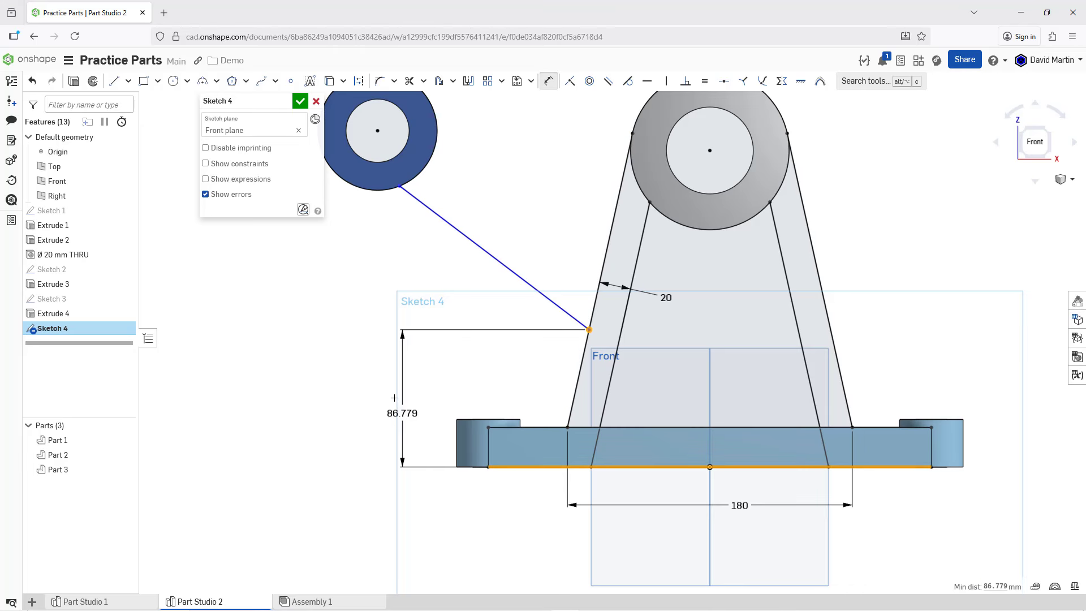
{"action": "left_click", "coordinate": [390, 400]}
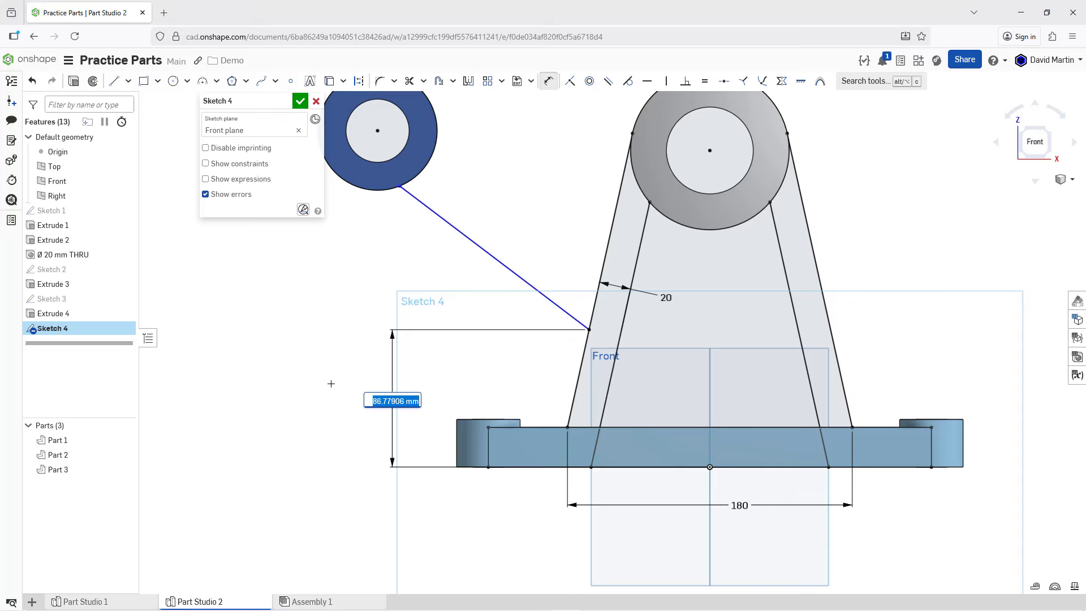
{"action": "type", "text": "80"}
{"action": "key", "text": "Return"}
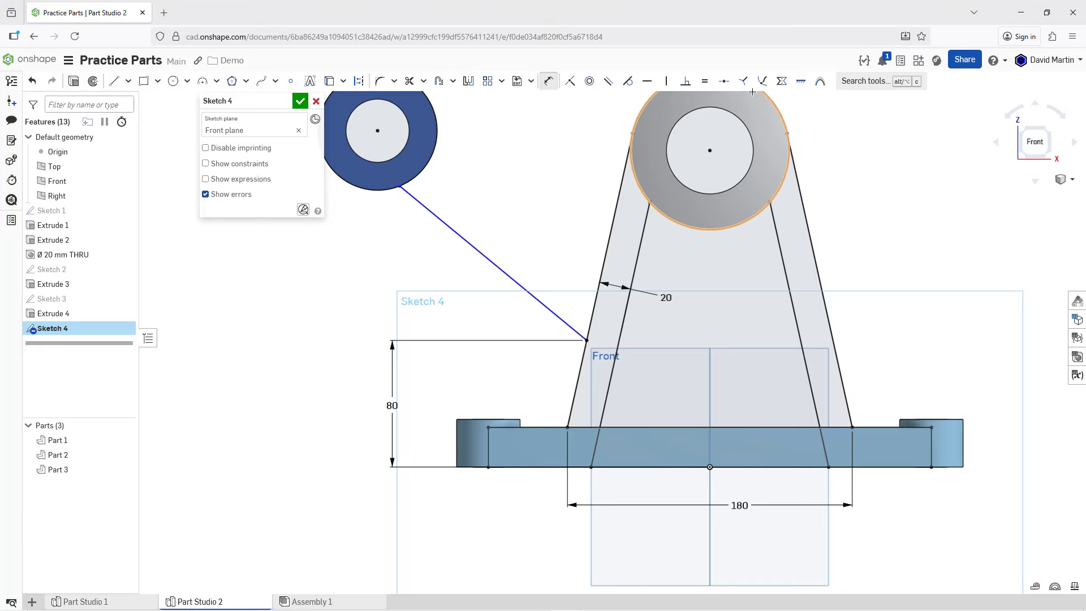
Step: Make the sloping line tangent to the blue cylinder's outer circle
{"action": "left_click", "coordinate": [628, 82]}
{"action": "left_click", "coordinate": [418, 202]}
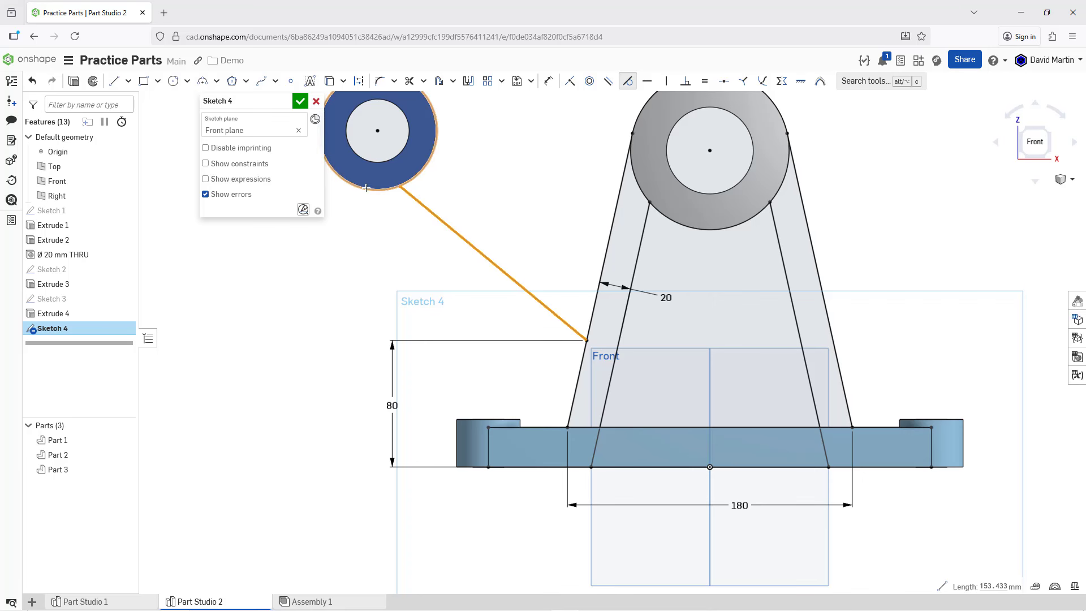
{"action": "left_click", "coordinate": [366, 188]}
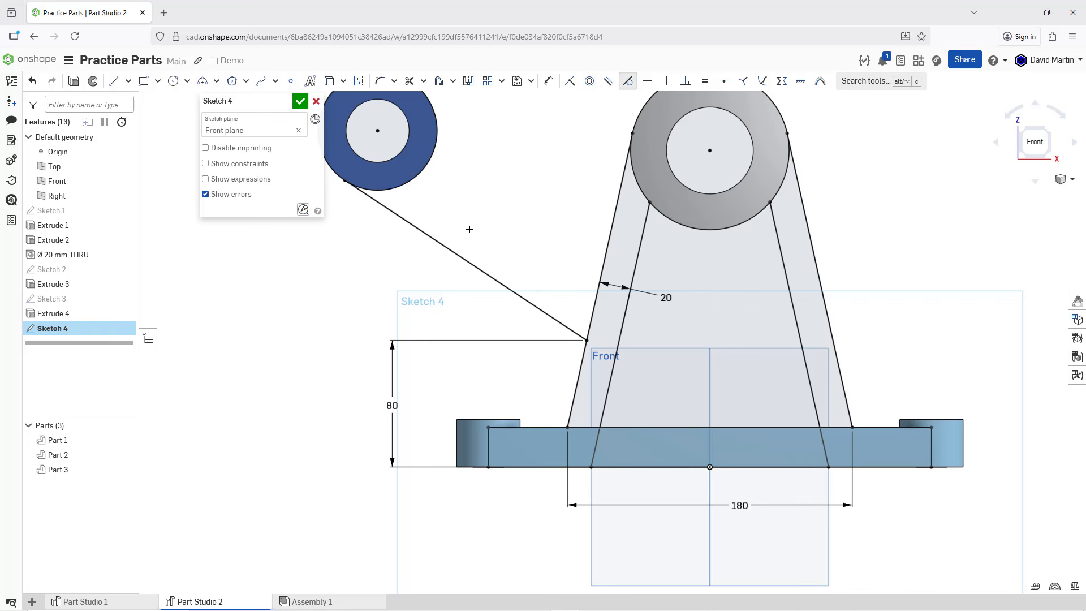
Step: Sketch a line about 149 mm long joining the upper parts of the blue and grey cylinders' outer circles
{"action": "middle_click_drag", "start_coordinate": [470, 228], "coordinate": [543, 334]}
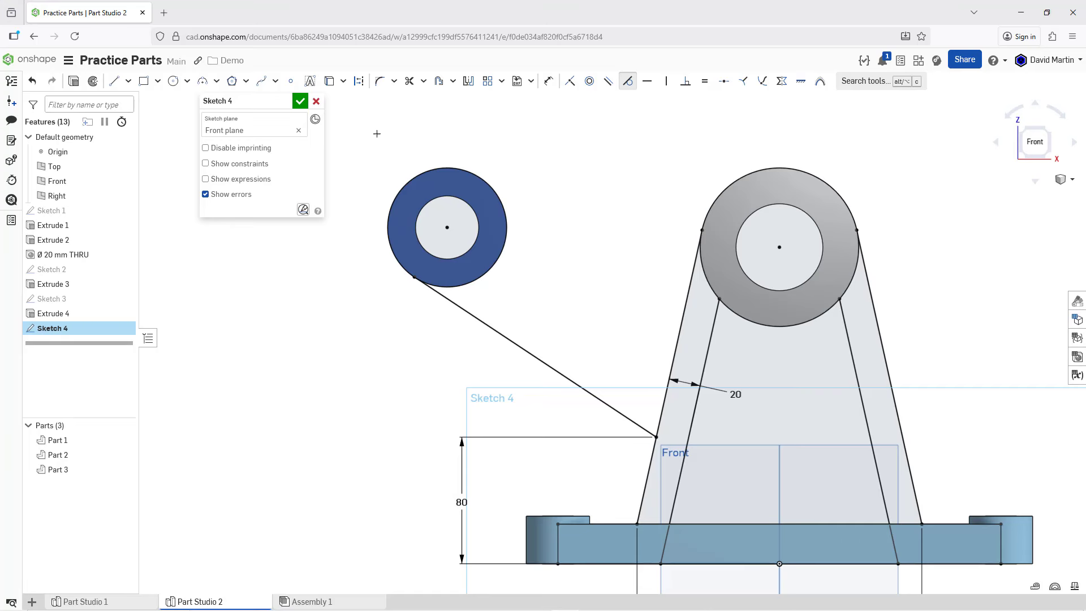
{"action": "left_click", "coordinate": [116, 82]}
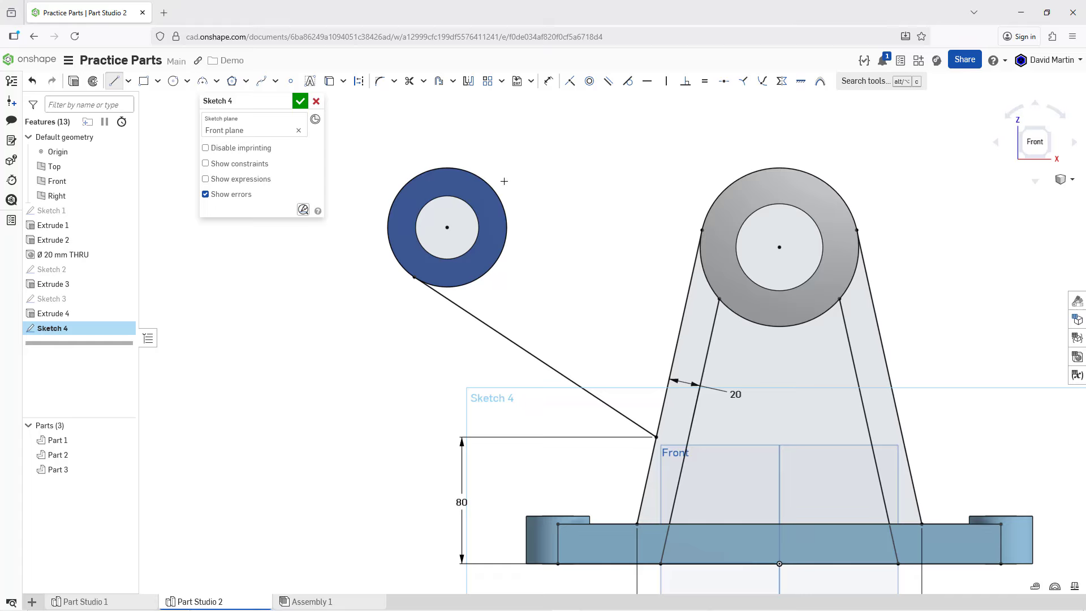
{"action": "left_click", "coordinate": [482, 180]}
{"action": "left_click", "coordinate": [719, 196]}
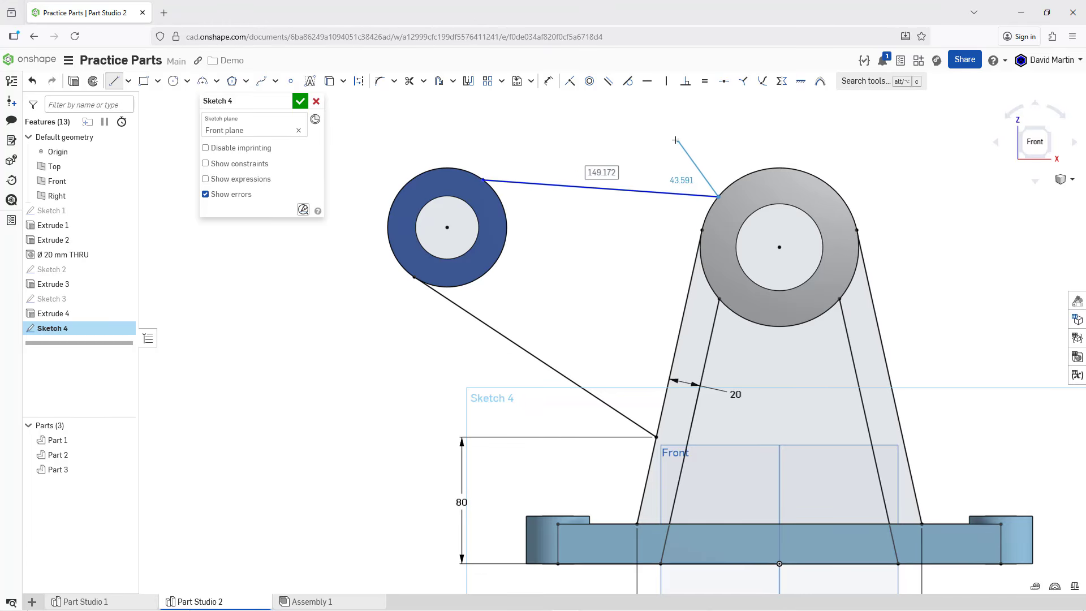
{"action": "key", "text": "Escape"}
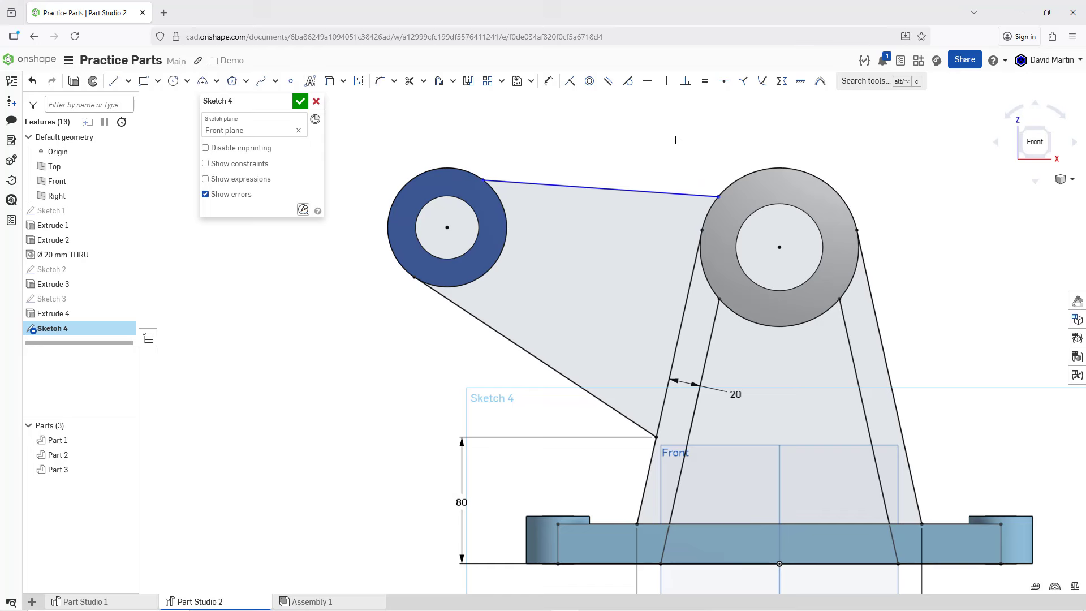
Step: Make the upper connecting line tangent to the outer circles of both the grey and blue cylinders
{"action": "left_click", "coordinate": [627, 81]}
{"action": "left_click", "coordinate": [651, 192]}
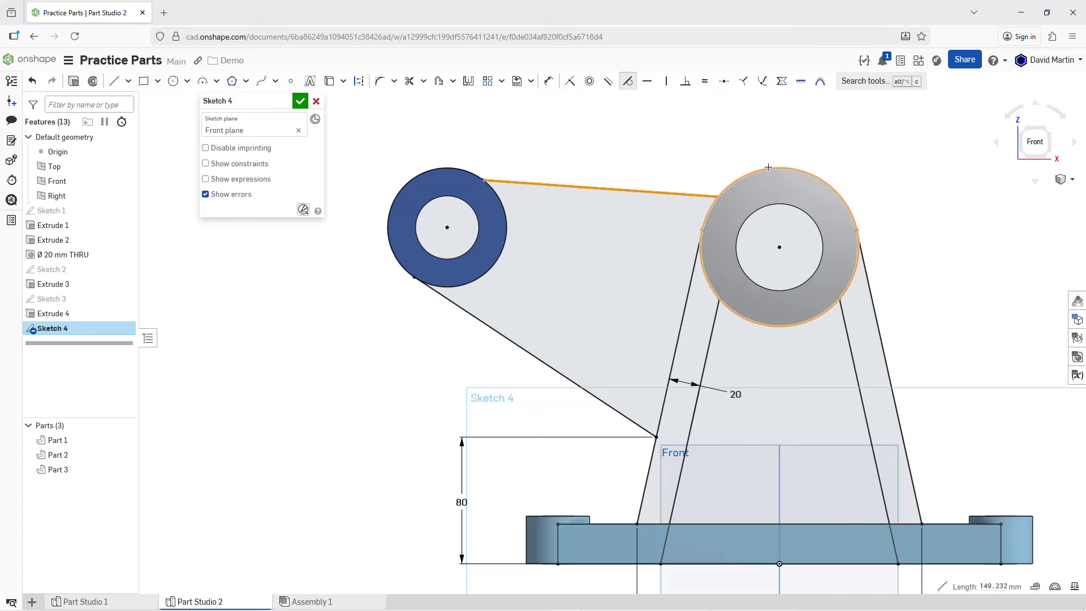
{"action": "left_click", "coordinate": [768, 168]}
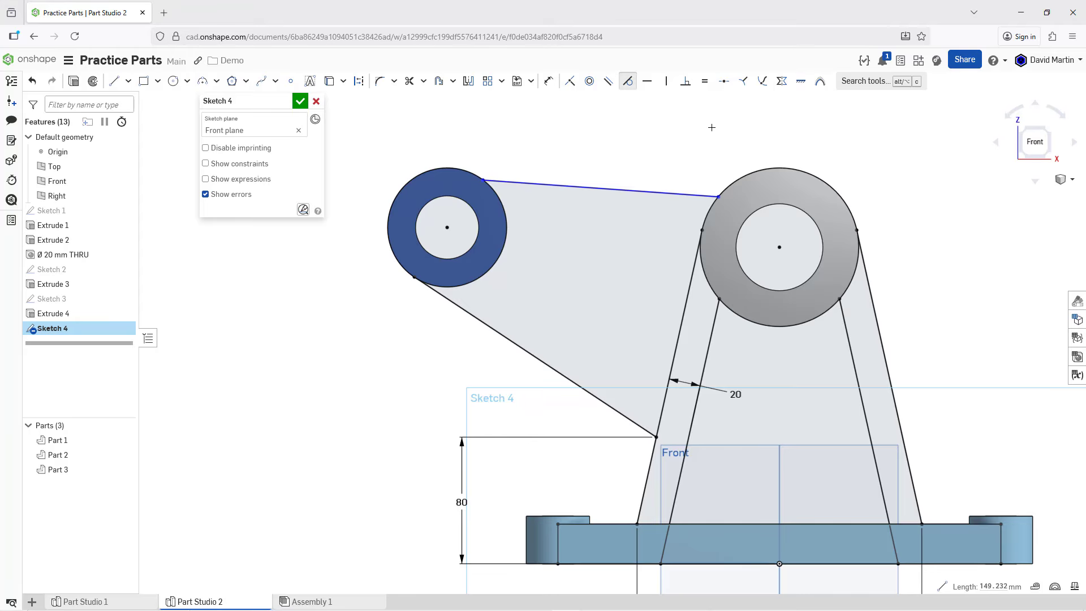
{"action": "left_click", "coordinate": [522, 177]}
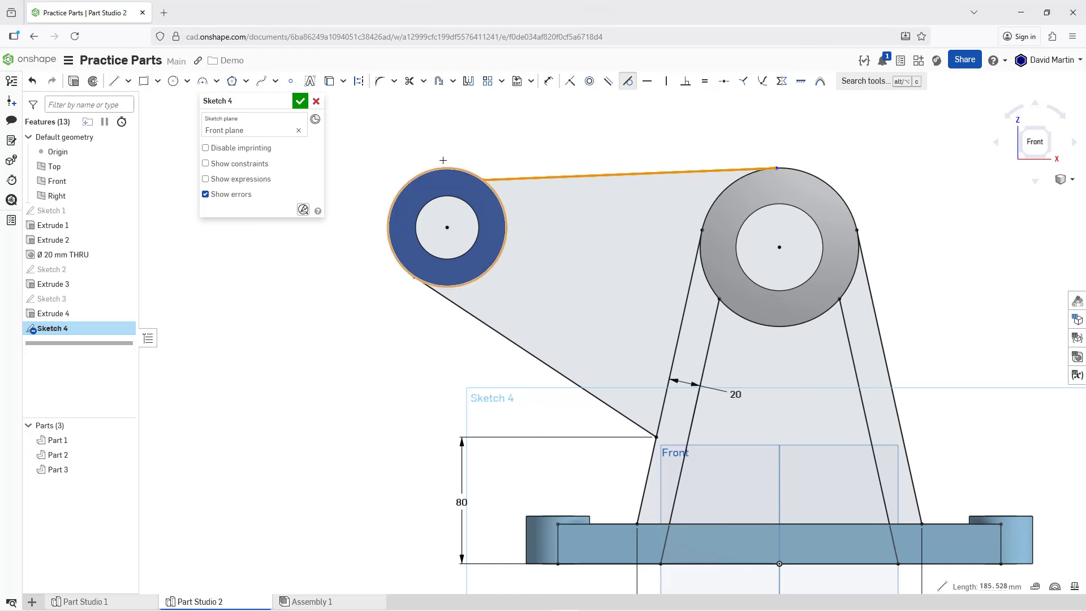
{"action": "left_click", "coordinate": [443, 162]}
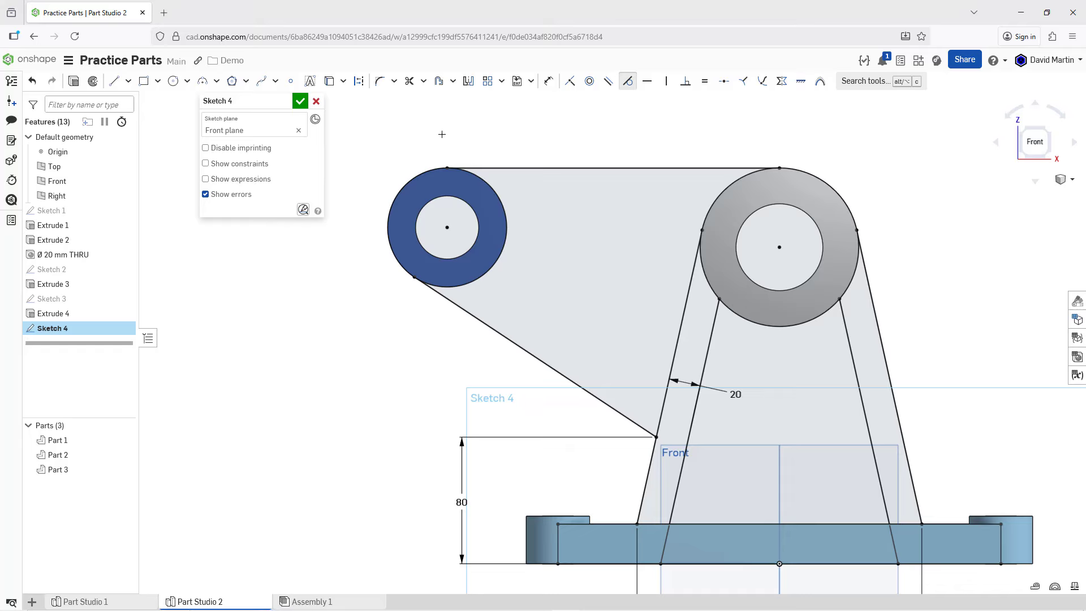
Step: Sketch a line about 135 mm long between the two cylinders' outer circles, below the upper tangent line, and make it parallel to that line
{"action": "left_click", "coordinate": [114, 81]}
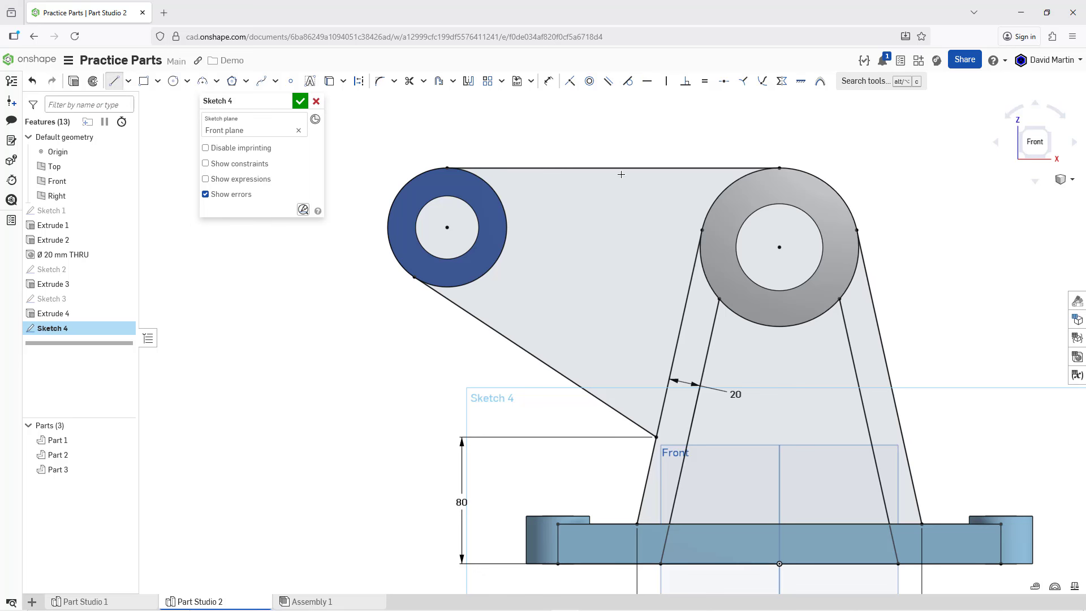
{"action": "left_click", "coordinate": [499, 197]}
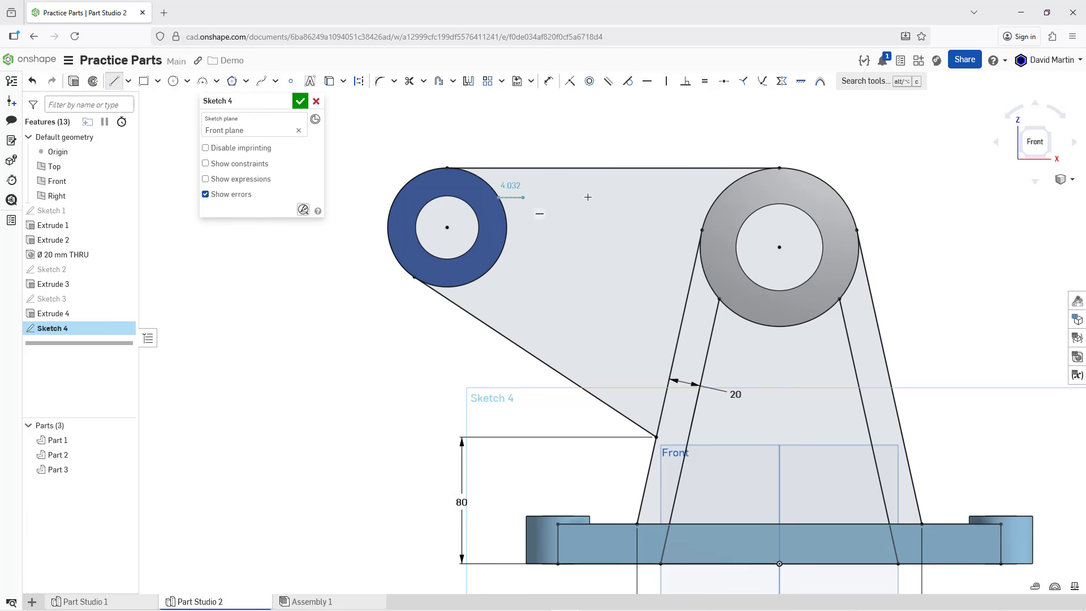
{"action": "left_click", "coordinate": [712, 207]}
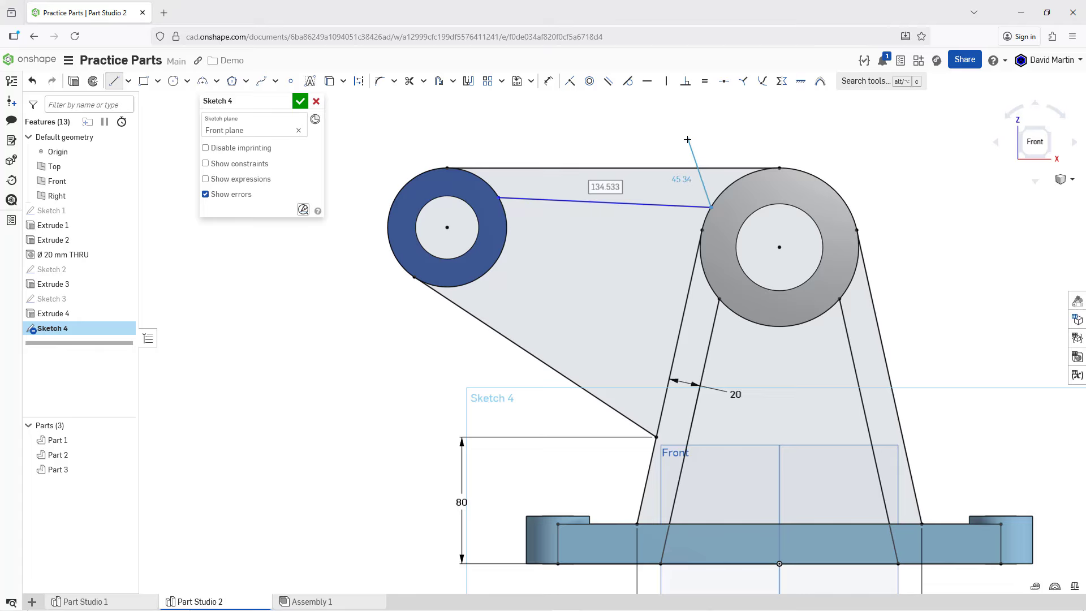
{"action": "key", "text": "Escape"}
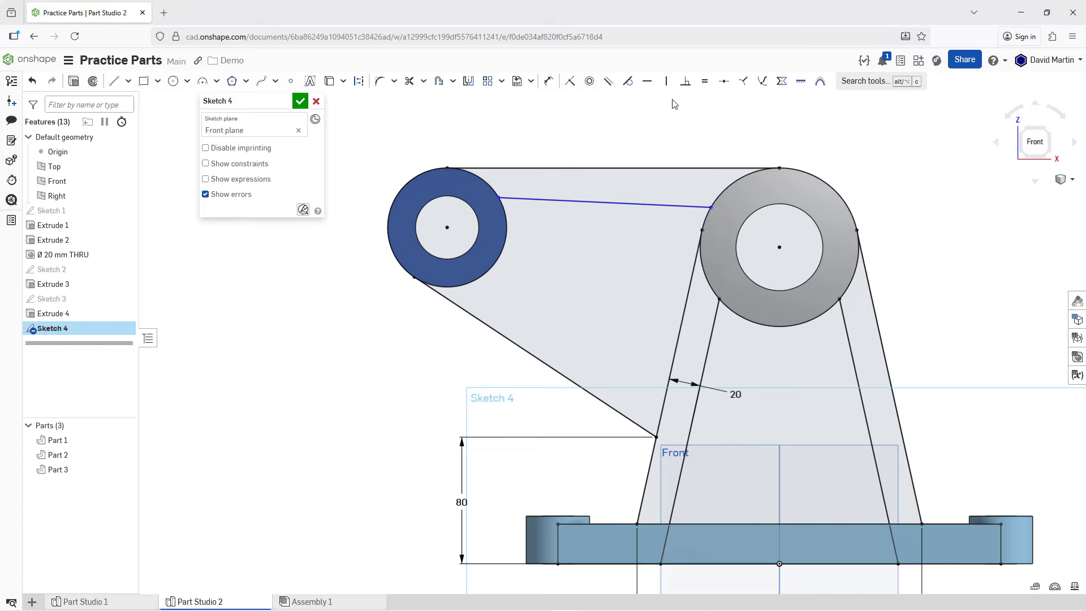
{"action": "left_click", "coordinate": [608, 81]}
{"action": "left_click", "coordinate": [613, 200]}
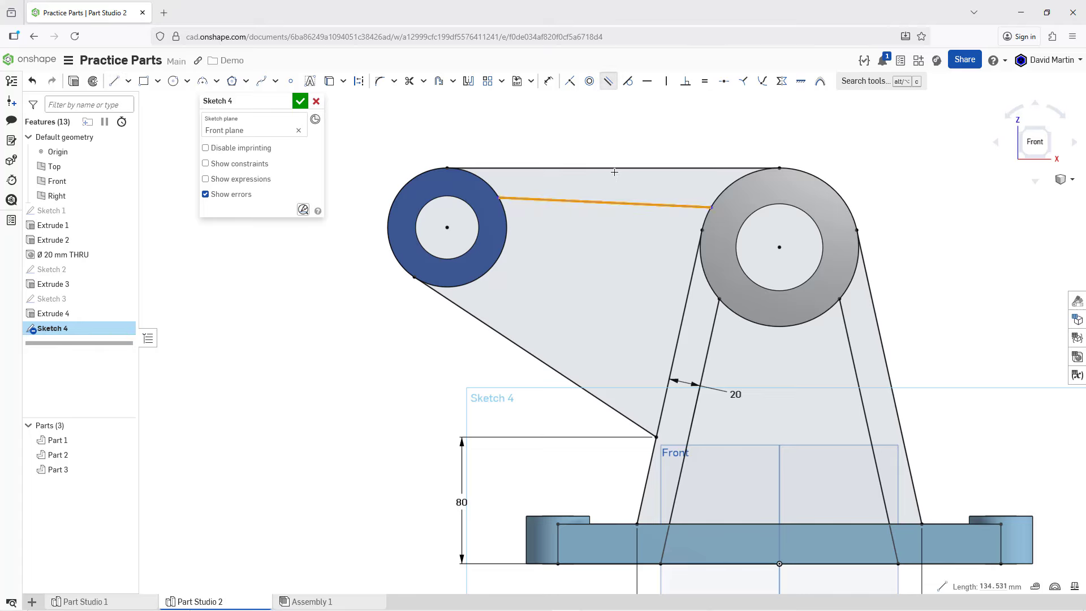
{"action": "left_click", "coordinate": [615, 168]}
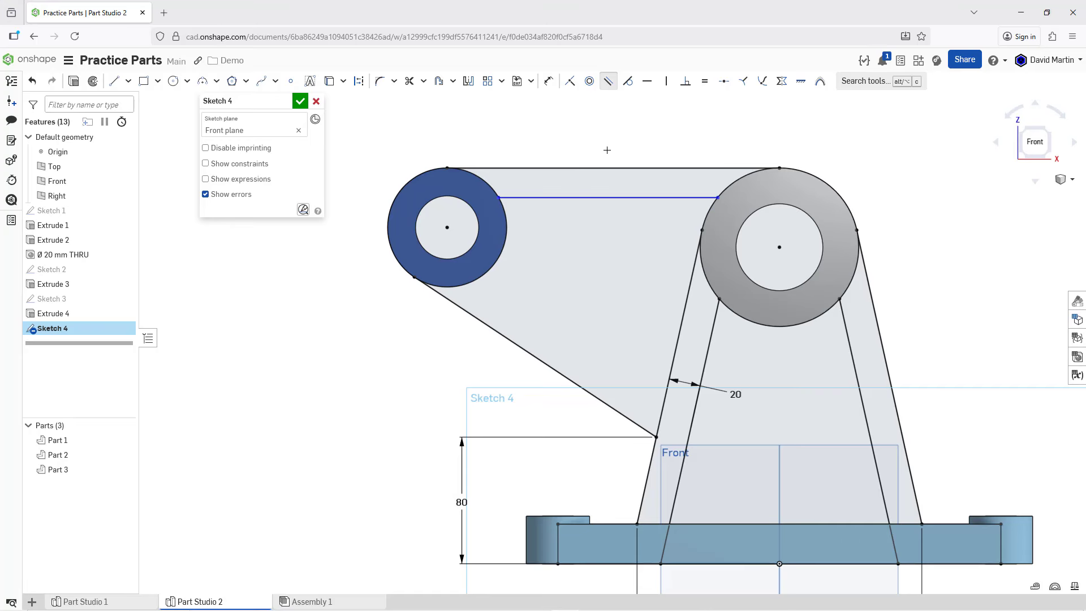
Step: Dimension the spacing between the upper tangent line and the parallel line below it as 20 mm
{"action": "left_click", "coordinate": [548, 81]}
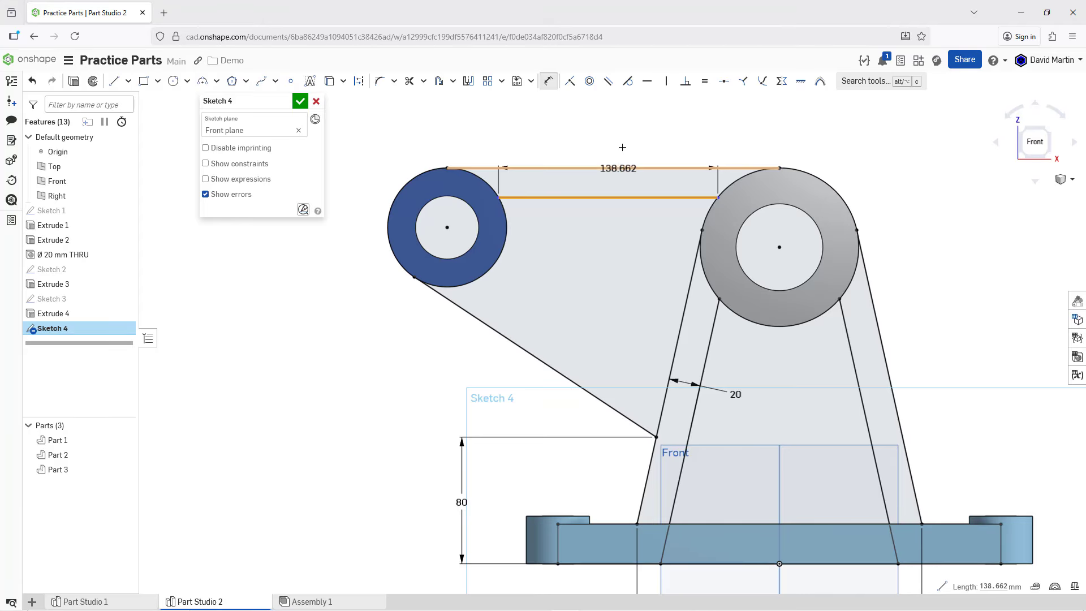
{"action": "left_click", "coordinate": [618, 168]}
{"action": "left_click", "coordinate": [676, 132]}
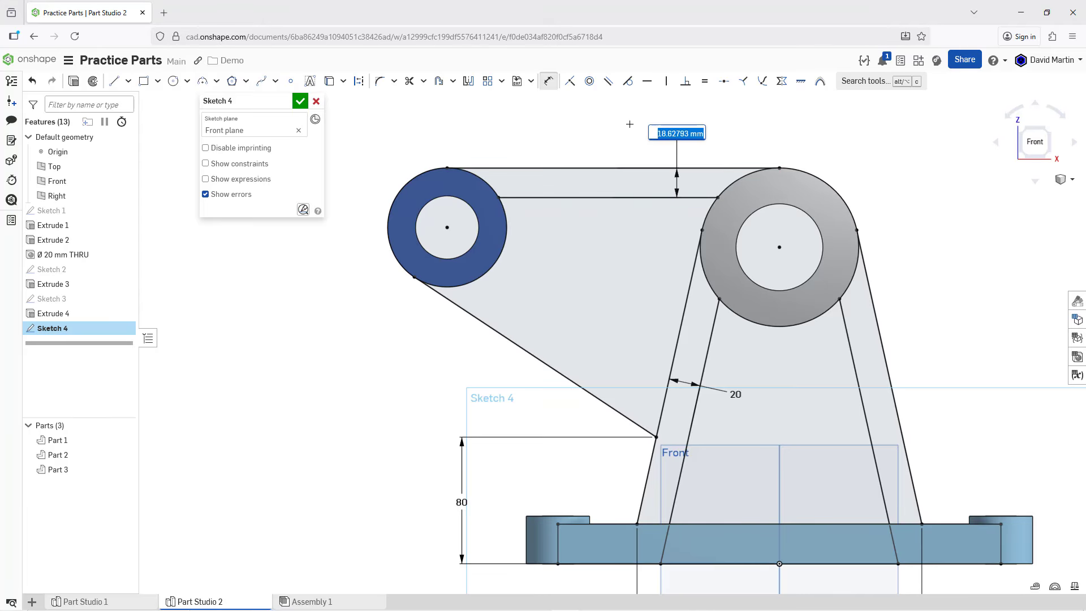
{"action": "type", "text": "20"}
{"action": "key", "text": "Return"}
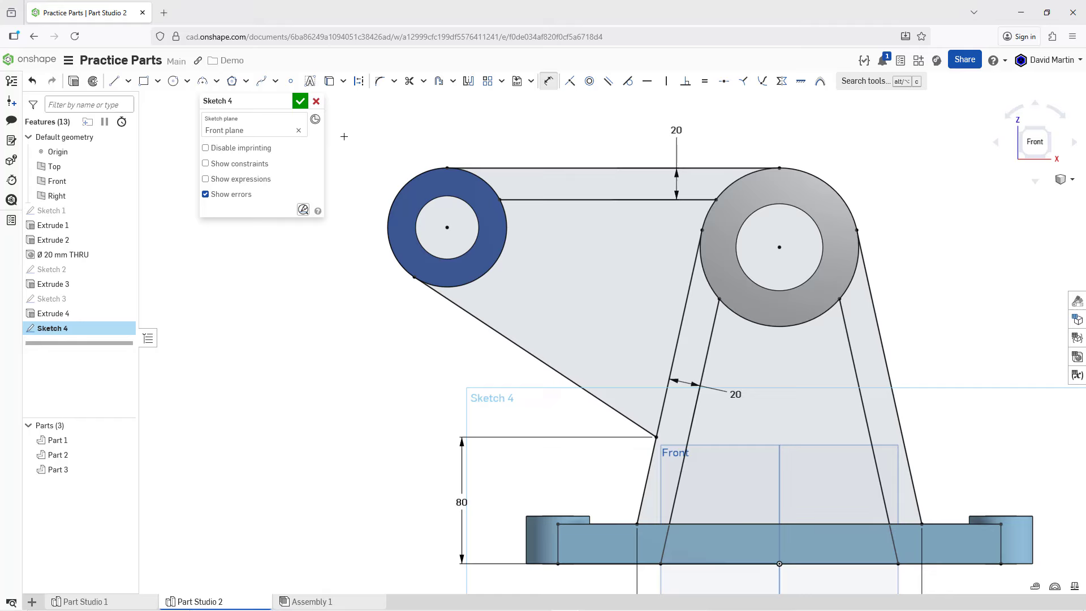
Step: Sketch a line about 143 mm long from the blue cylinder's outer circle to the support's left outer line, parallel to the sloping tangent line
{"action": "left_click", "coordinate": [114, 81]}
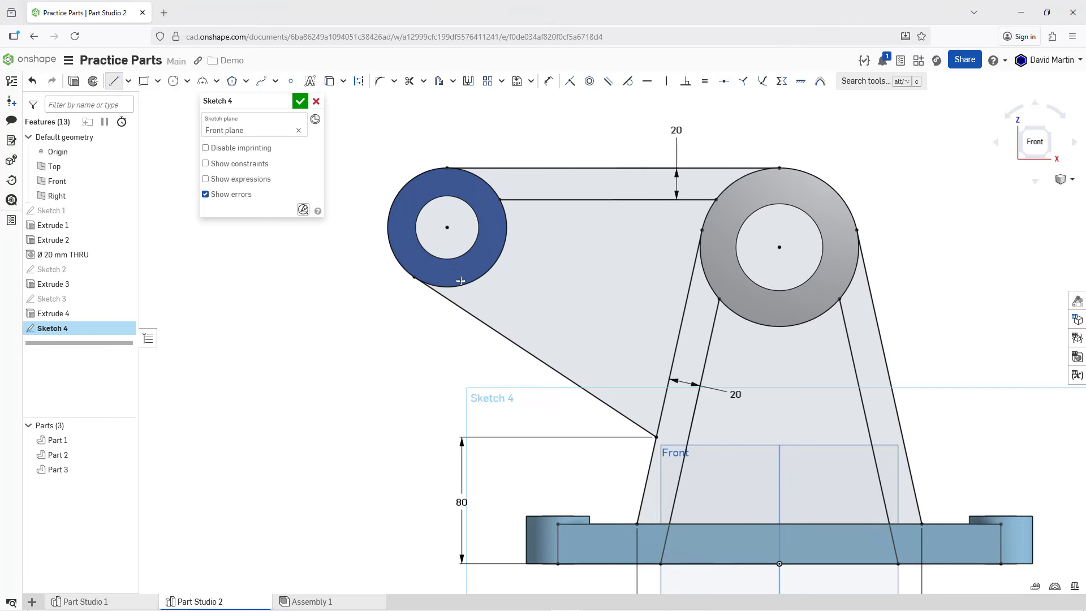
{"action": "left_click", "coordinate": [479, 278]}
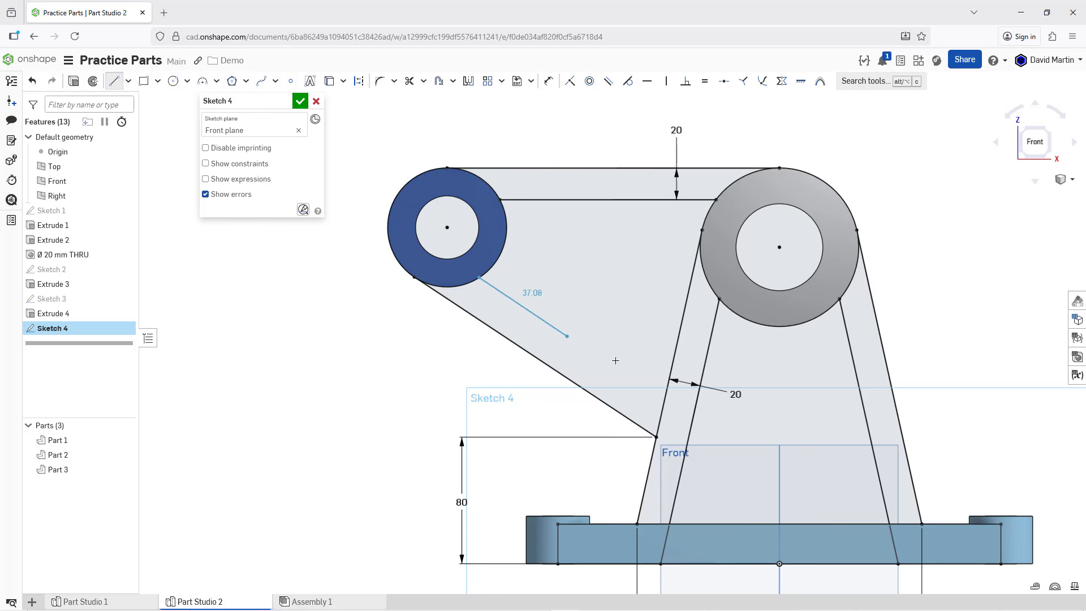
{"action": "left_click", "coordinate": [662, 408]}
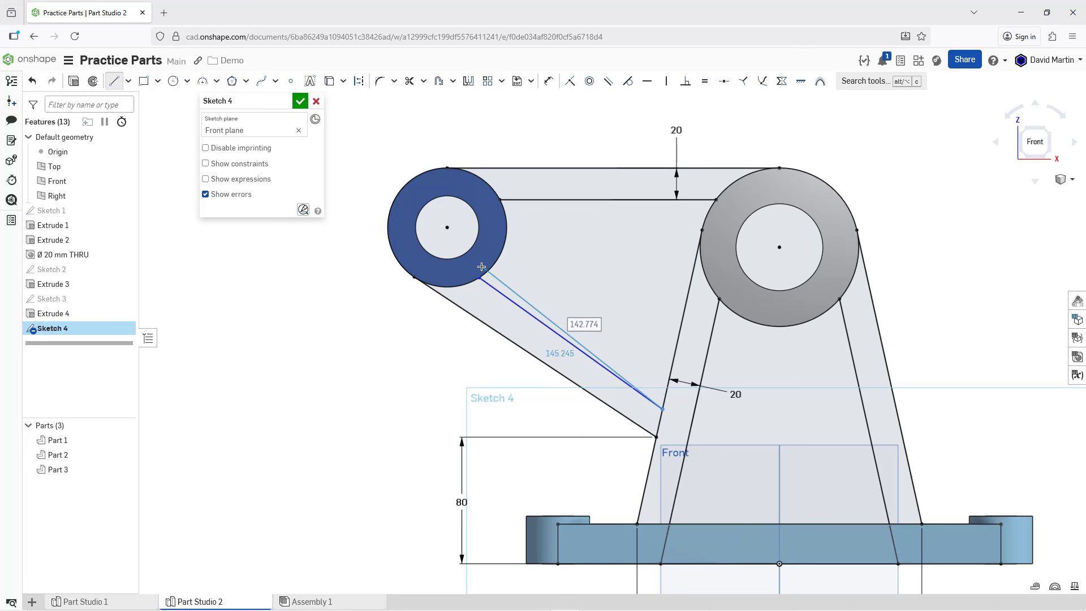
{"action": "key", "text": "Escape"}
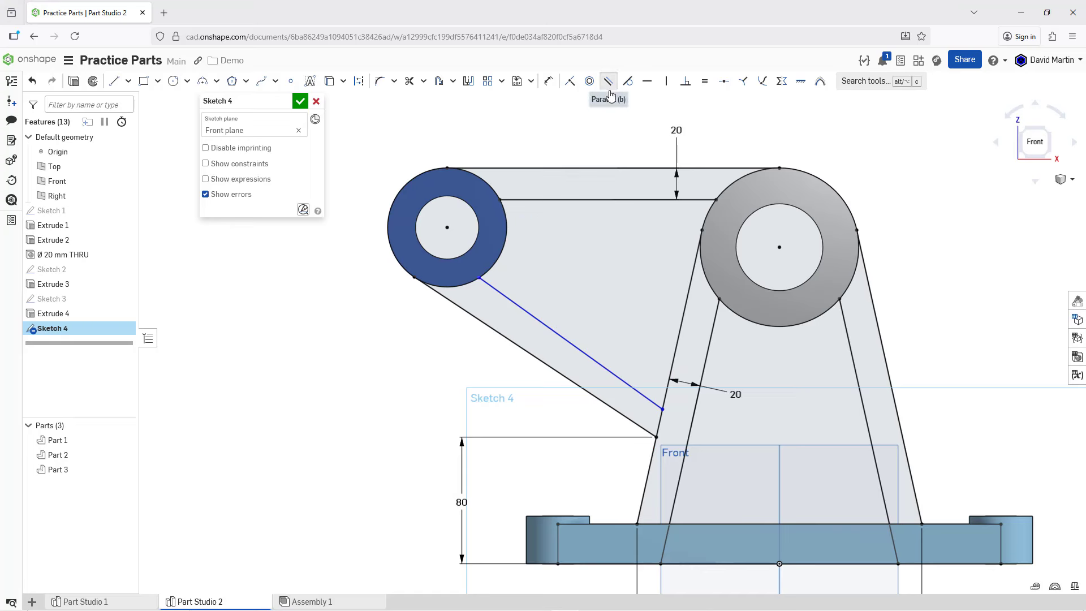
{"action": "left_click", "coordinate": [609, 81]}
{"action": "left_click", "coordinate": [576, 341]}
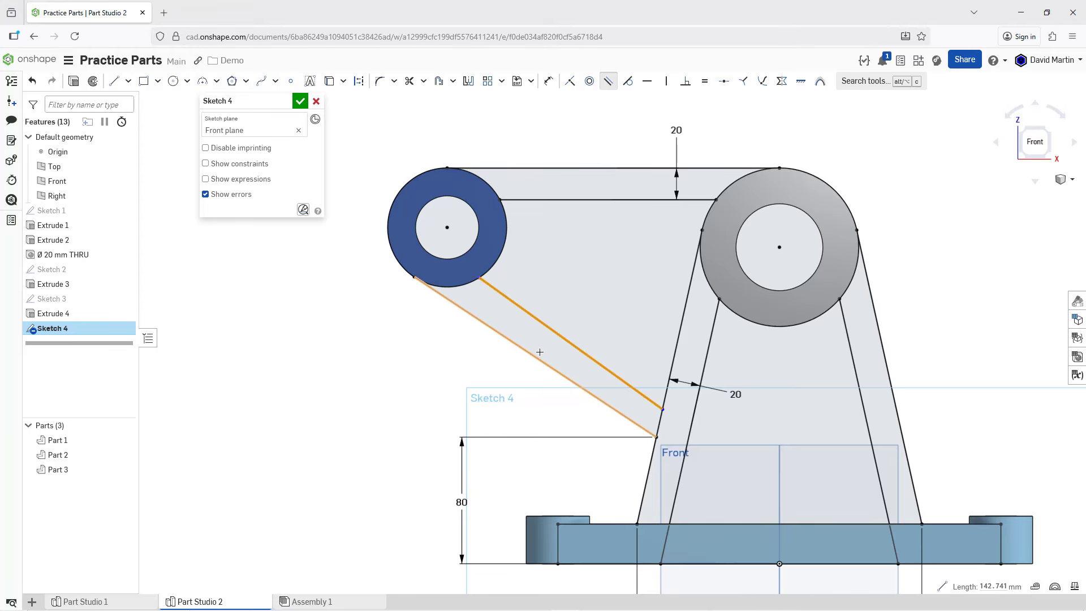
{"action": "left_click", "coordinate": [538, 357]}
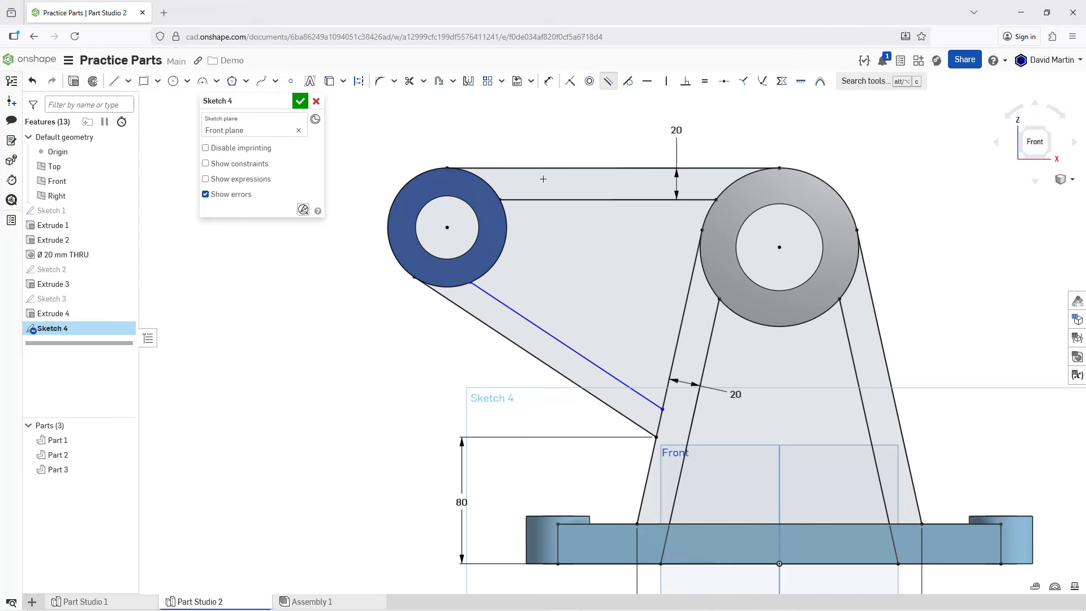
Step: Dimension the spacing between the lower sloping tangent line and its parallel line as 20 mm
{"action": "left_click", "coordinate": [549, 81]}
{"action": "left_click", "coordinate": [596, 361]}
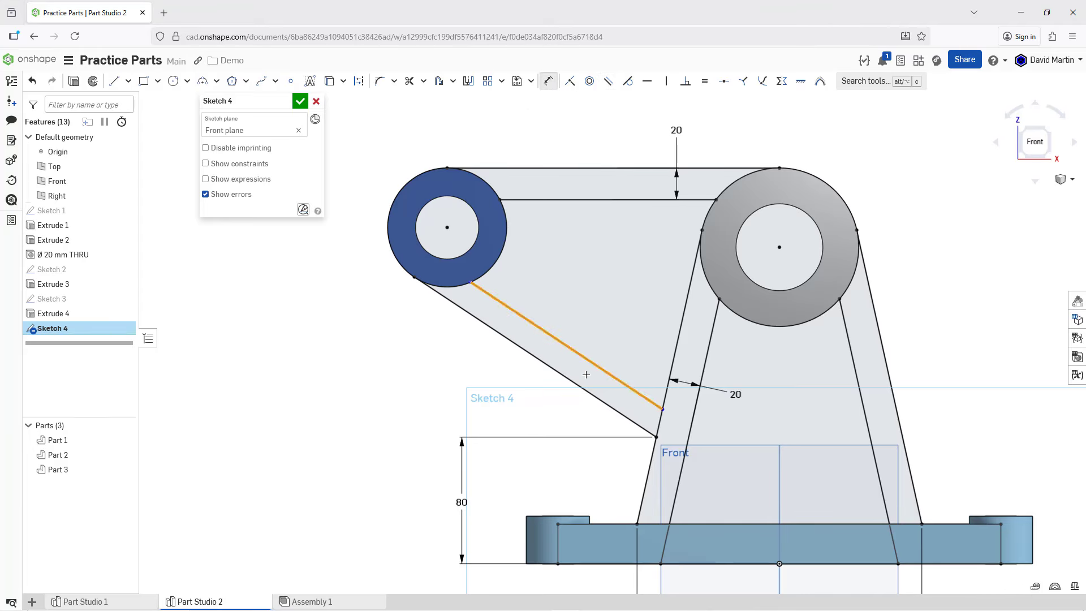
{"action": "left_click", "coordinate": [566, 377]}
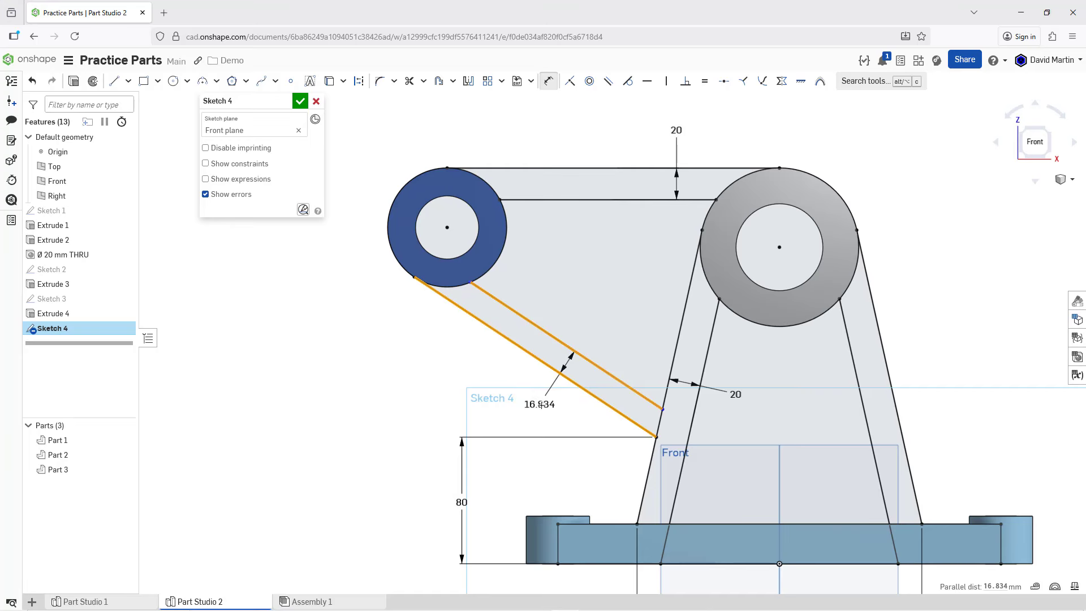
{"action": "left_click", "coordinate": [518, 407]}
{"action": "type", "text": "20"}
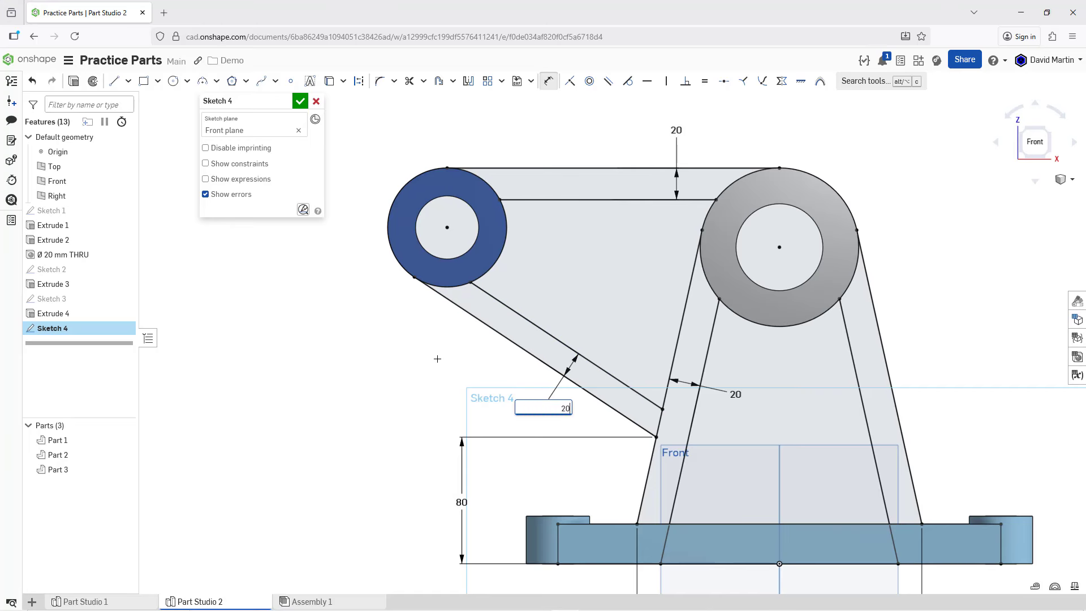
{"action": "key", "text": "Return"}
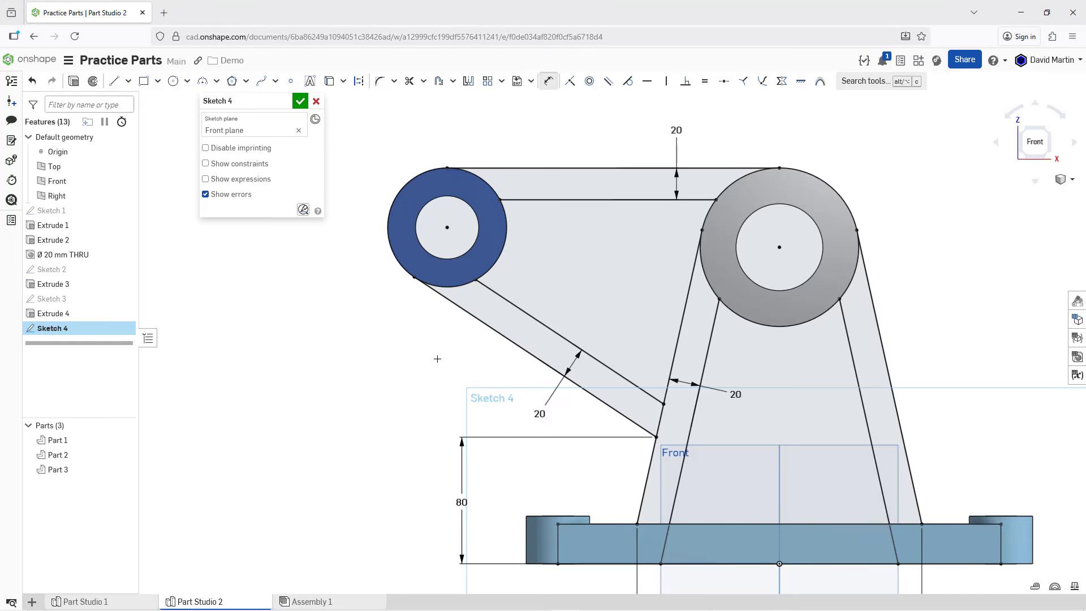
Step: Finish the support profile sketch and hide the default planes in an angled 3D view
{"action": "left_click", "coordinate": [300, 102]}
{"action": "scroll", "coordinate": [364, 195], "scroll_direction": "up", "scroll_amount": 3}
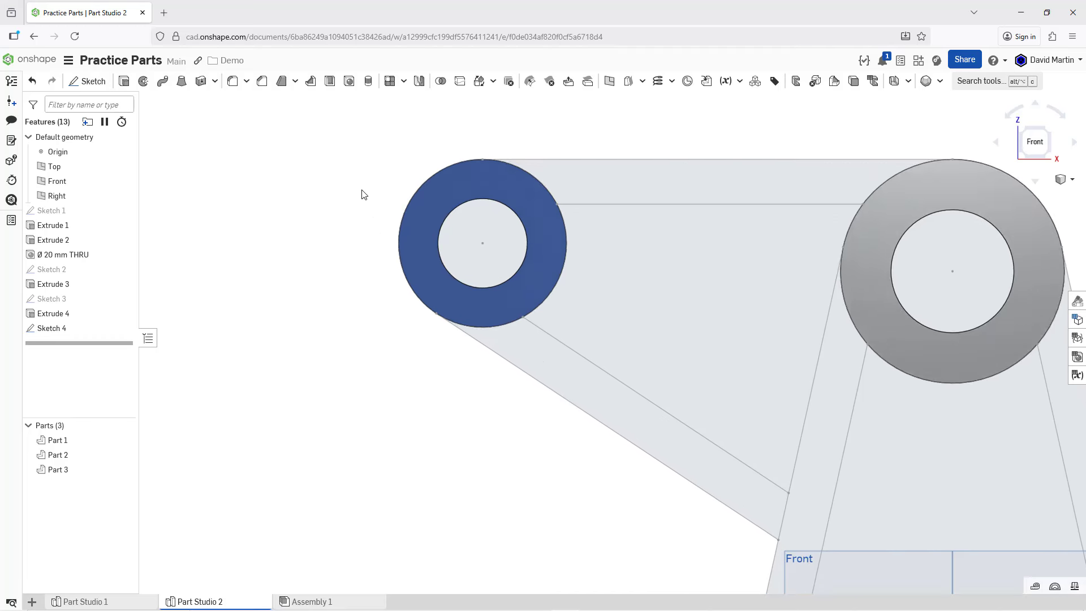
{"action": "scroll", "coordinate": [391, 192], "scroll_direction": "down", "scroll_amount": 5}
{"action": "key", "text": "shift+7"}
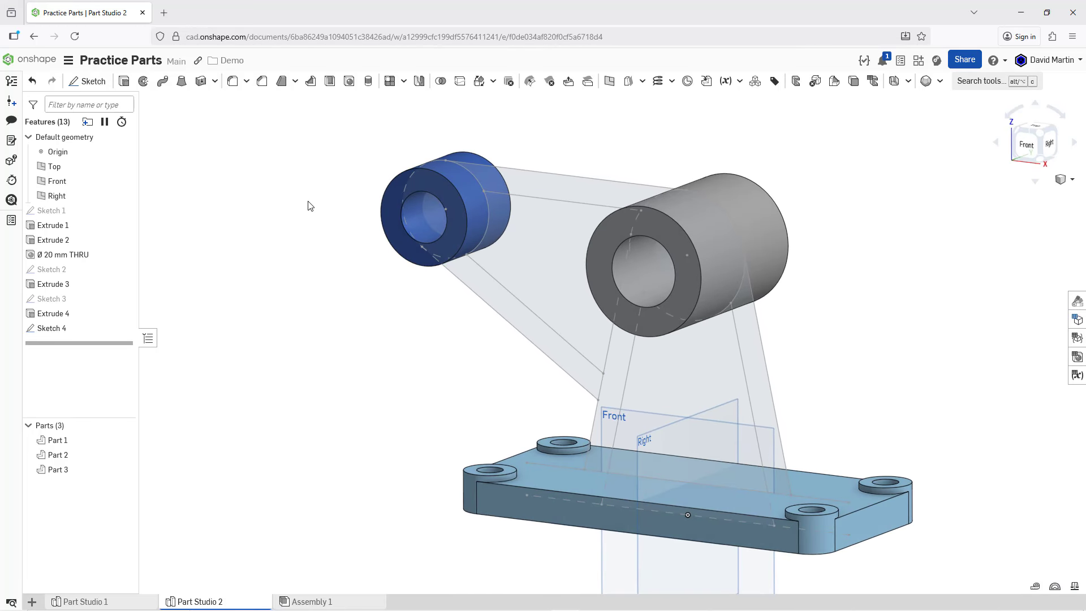
{"action": "key", "text": "p"}
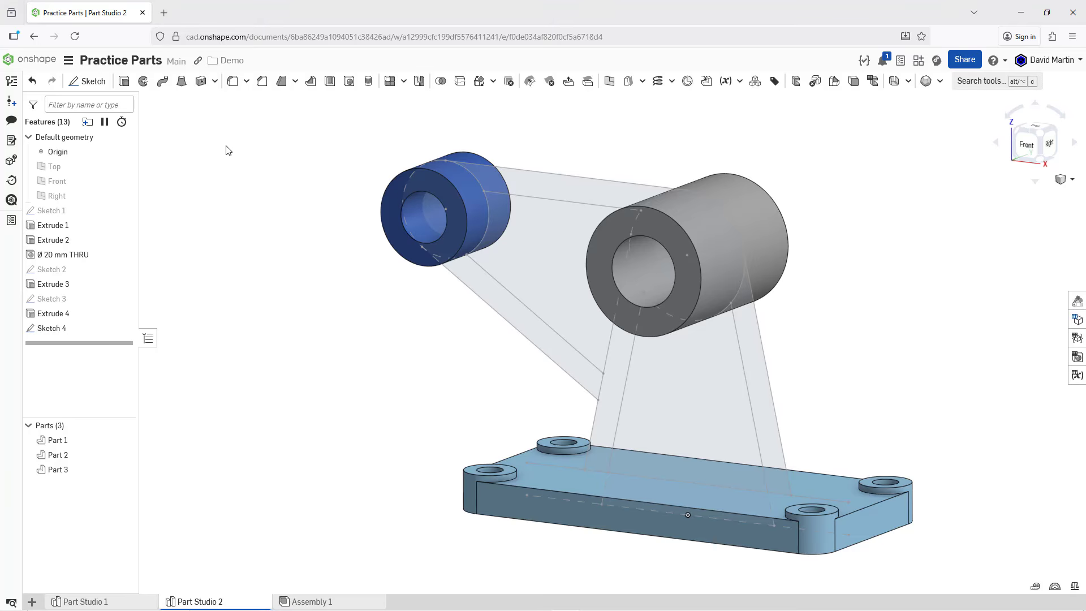
Step: Extrude the three sketch regions between the base plate and grey cylinder as a new solid, symmetric with a depth of 110 mm
{"action": "left_click", "coordinate": [124, 82]}
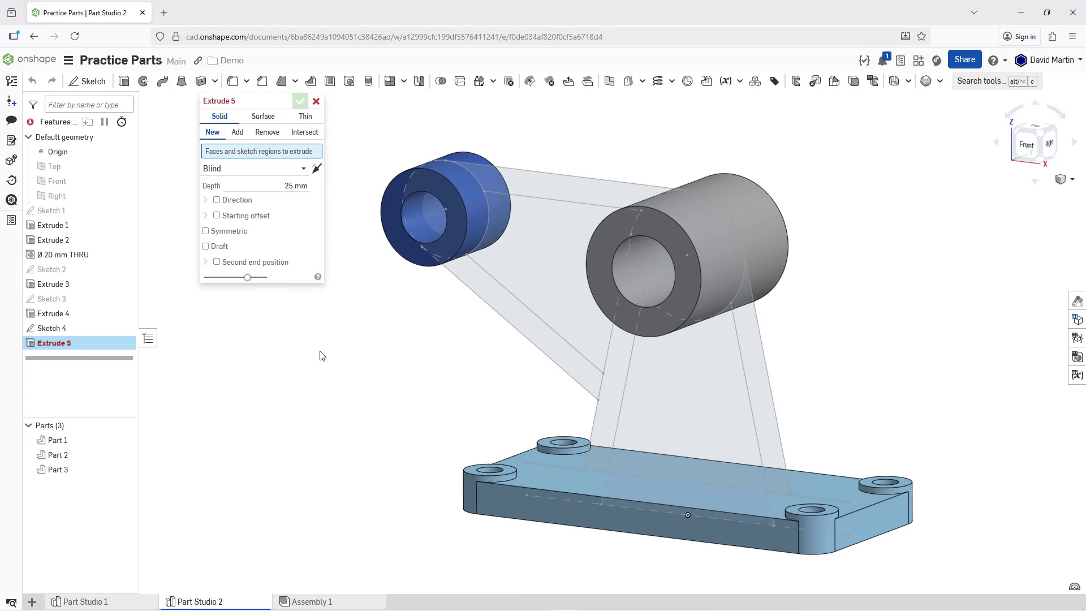
{"action": "left_click", "coordinate": [613, 420]}
{"action": "left_click", "coordinate": [653, 421]}
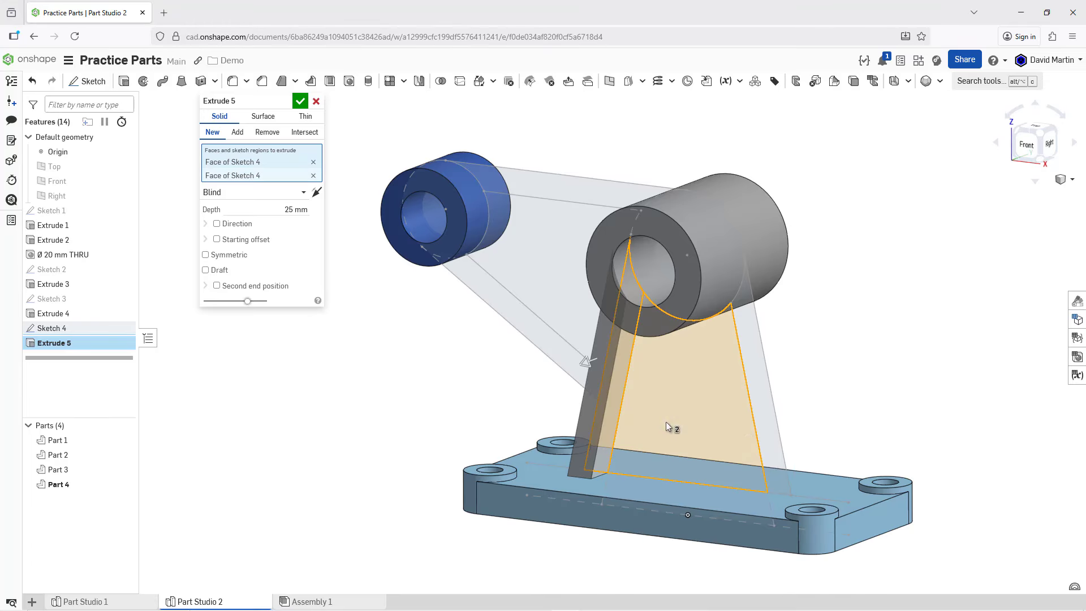
{"action": "left_click", "coordinate": [762, 423]}
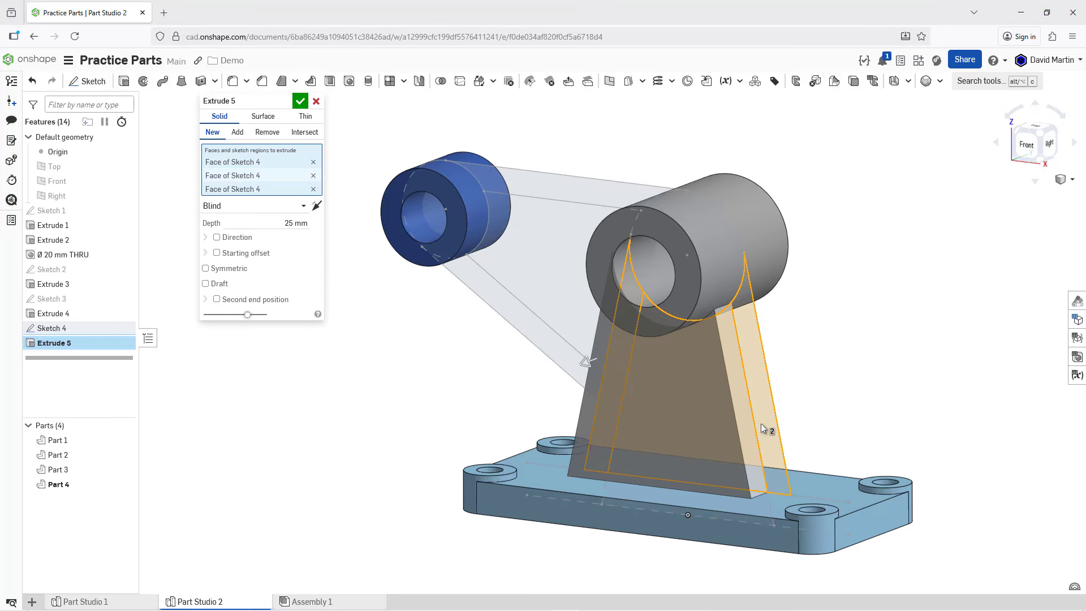
{"action": "mouse_move", "coordinate": [809, 358]}
{"action": "right_mouse_down"}
{"action": "mouse_move", "coordinate": [827, 337]}
{"action": "mouse_move", "coordinate": [816, 352]}
{"action": "right_mouse_up"}
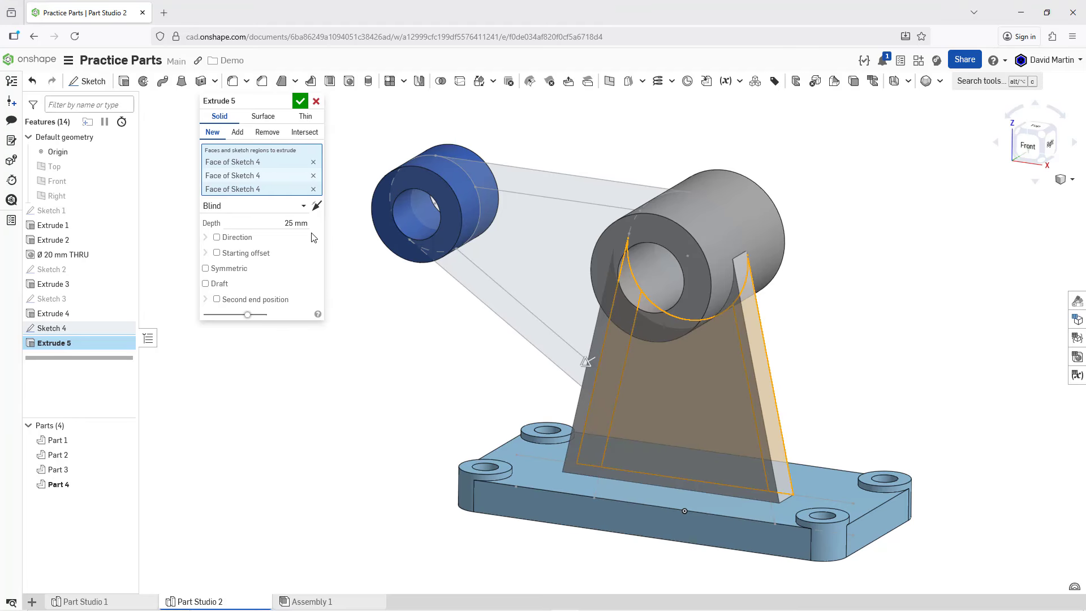
{"action": "left_click", "coordinate": [236, 275]}
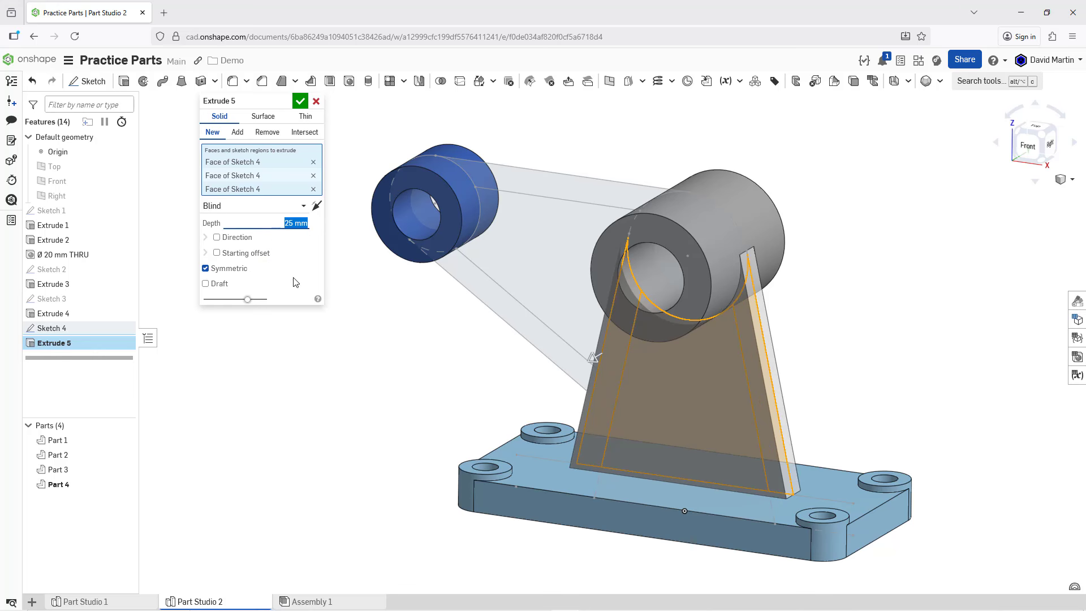
{"action": "type", "text": "110"}
{"action": "key", "text": "Return"}
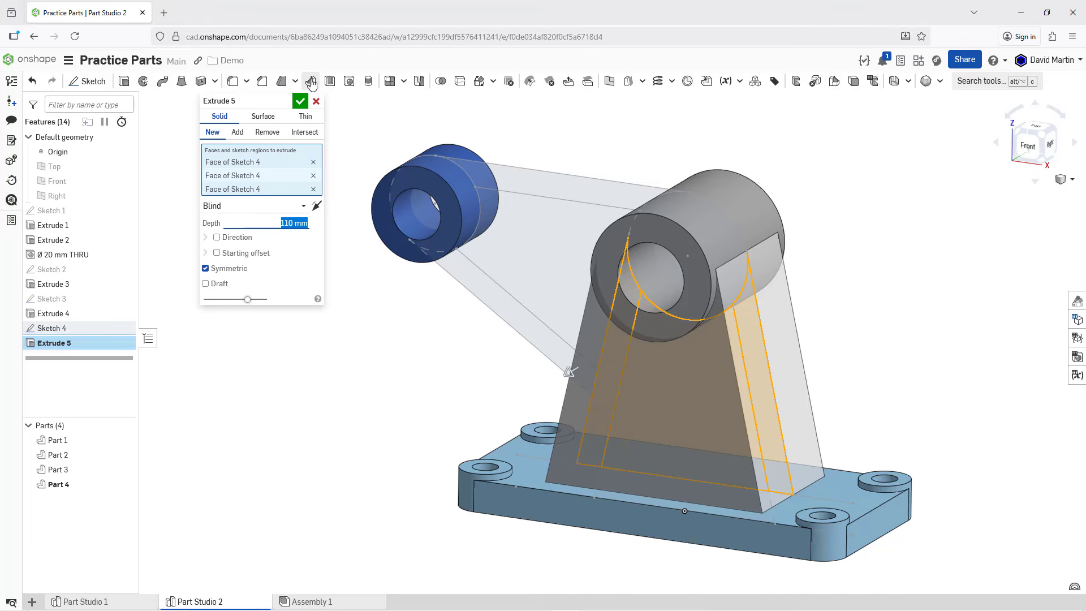
{"action": "left_click", "coordinate": [300, 102]}
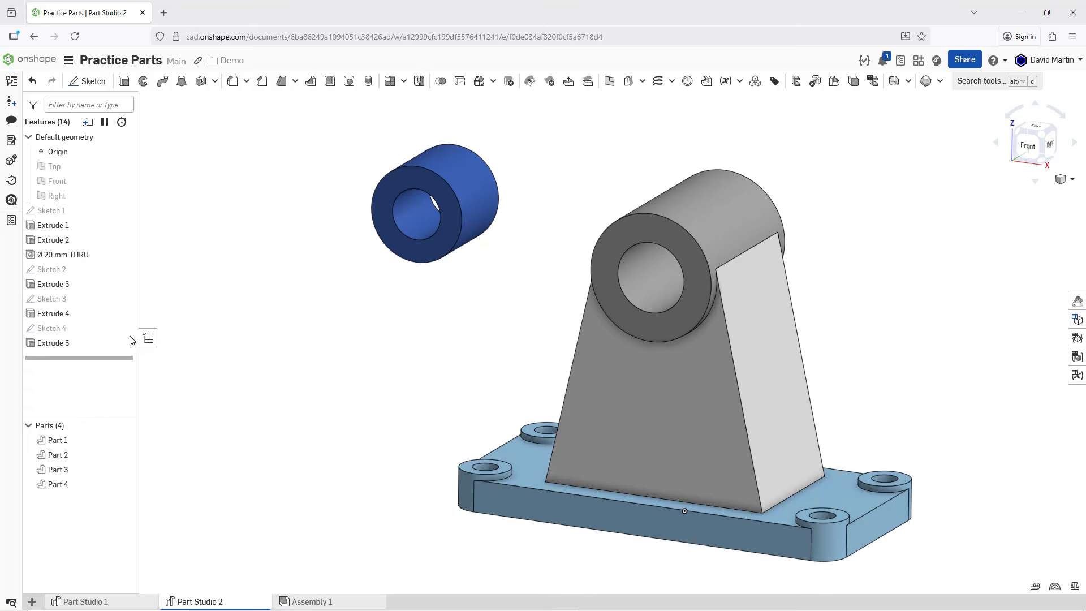
Step: Edit the support extrusion so it adds material and merges with all touching parts
{"action": "right_click", "coordinate": [67, 347]}
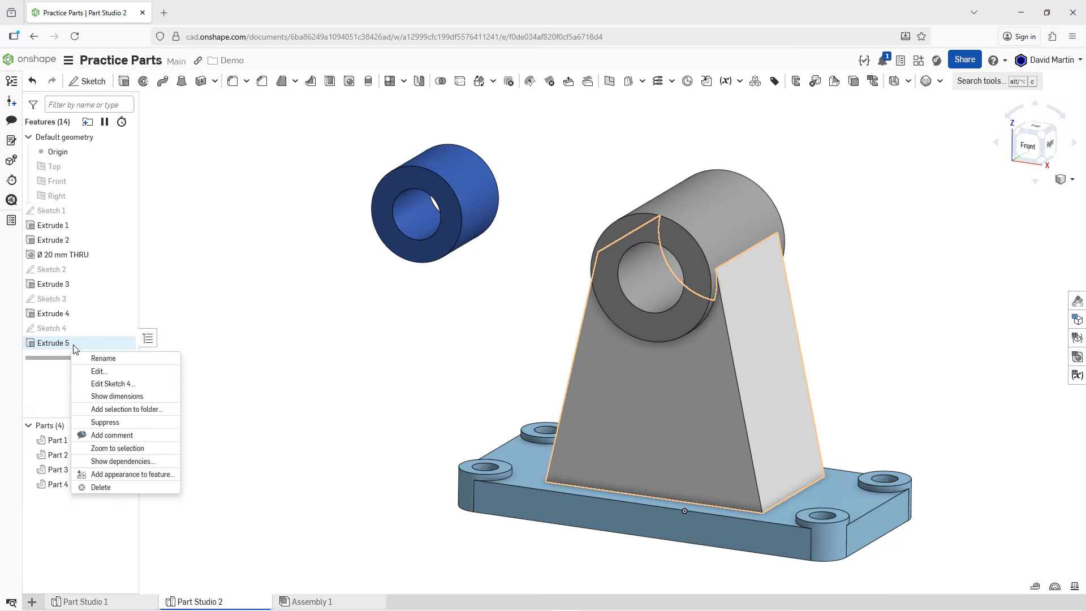
{"action": "double_click", "coordinate": [127, 343]}
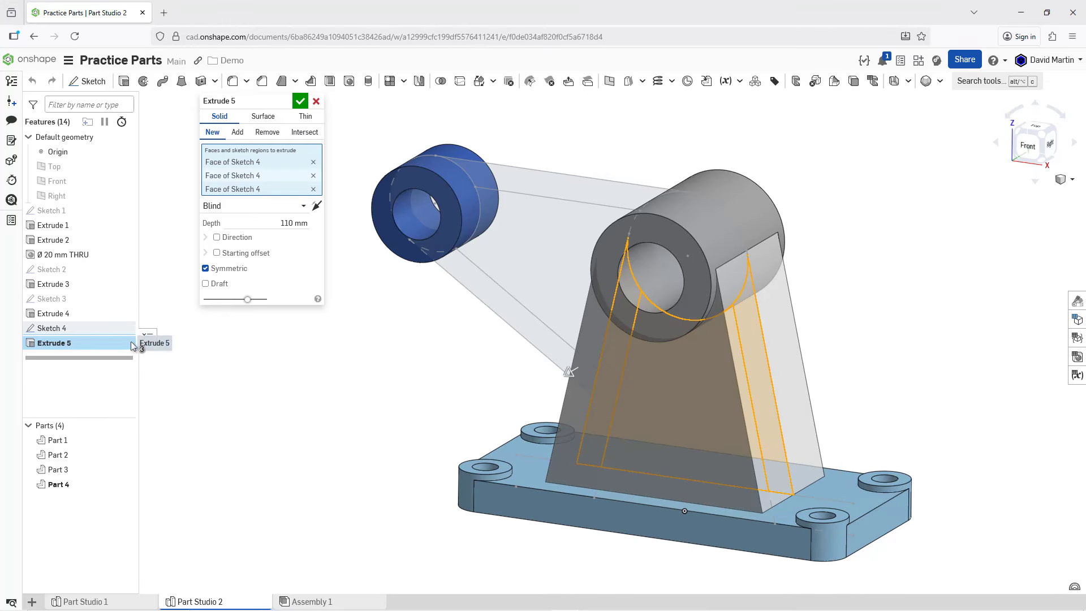
{"action": "left_click", "coordinate": [237, 132]}
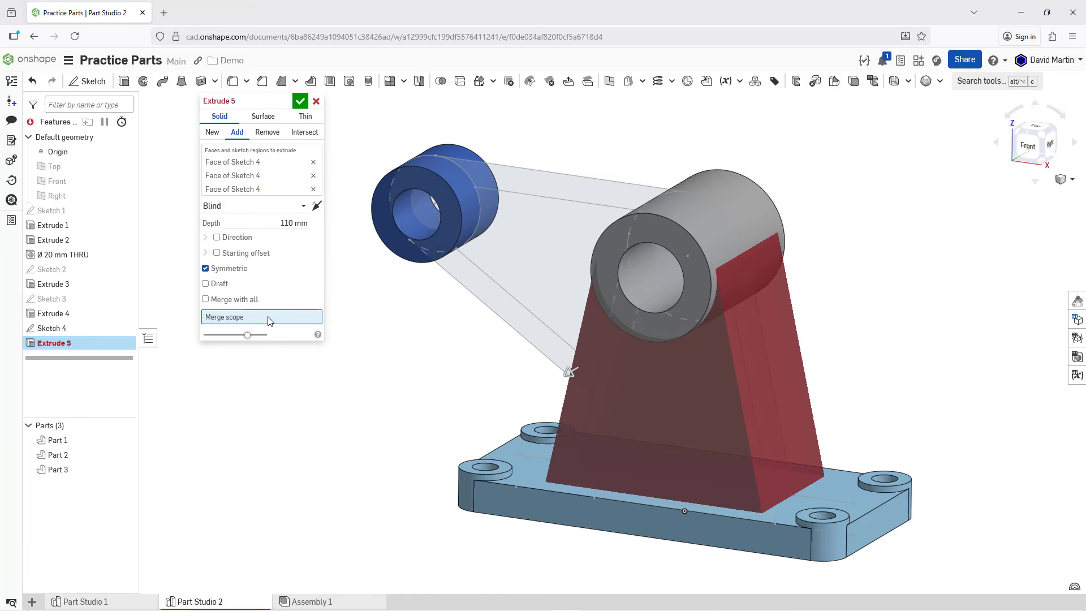
{"action": "left_click", "coordinate": [237, 301]}
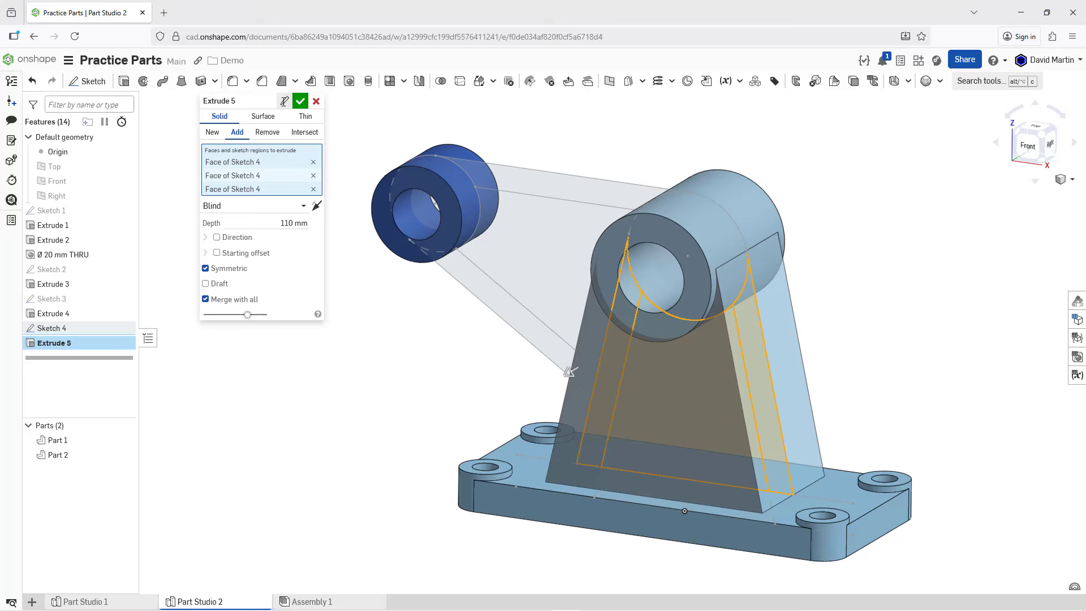
Step: Rename the support extrusion "Main Web Extrude" and accept the edited feature
{"action": "left_click", "coordinate": [283, 103]}
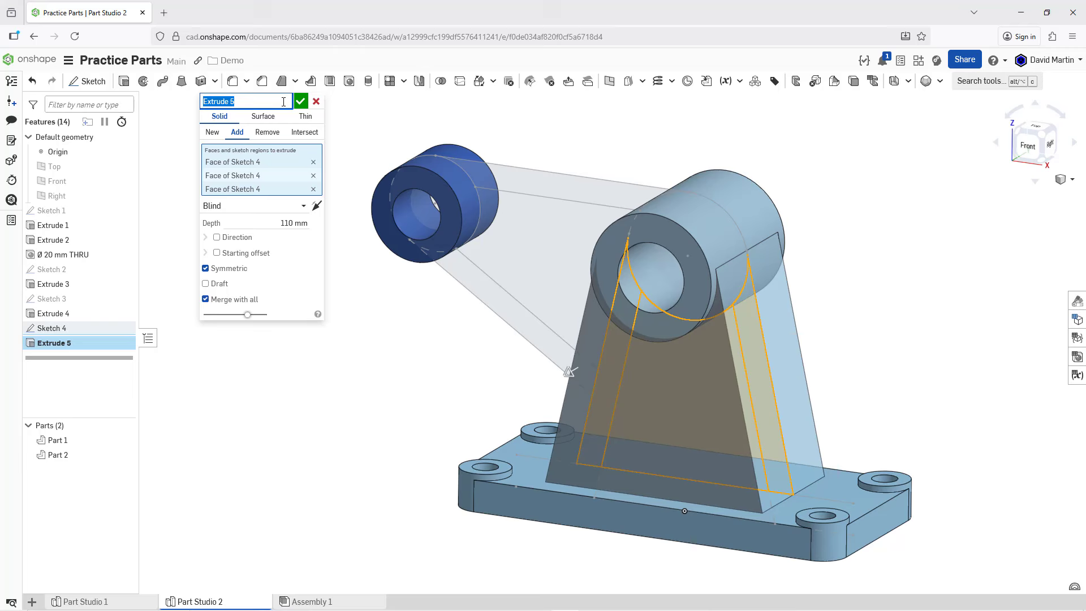
{"action": "type", "text": "Main Web Extrude"}
{"action": "key", "text": "Return"}
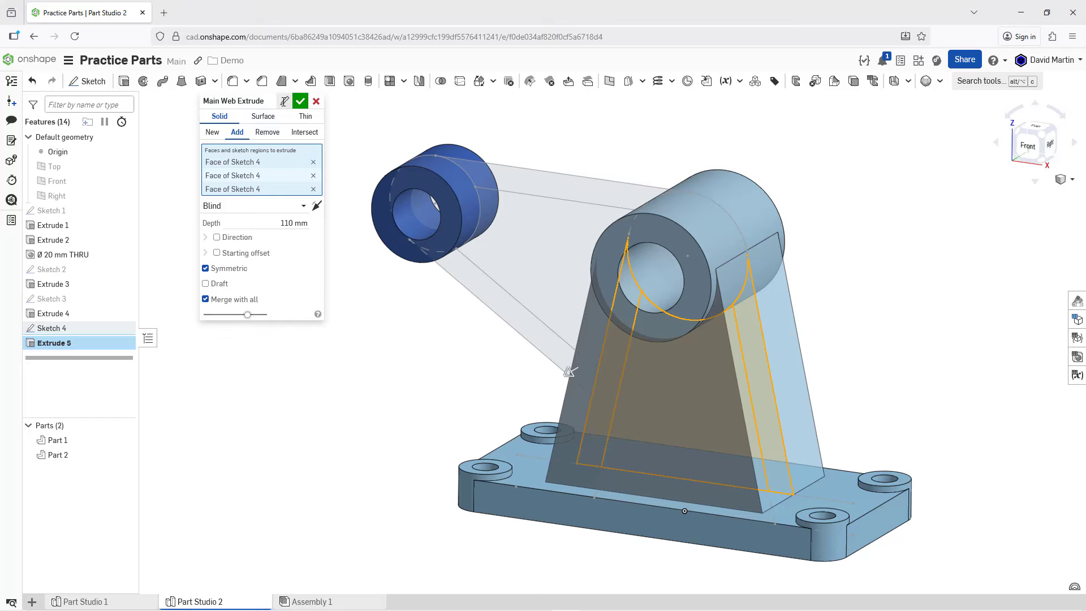
{"action": "left_click", "coordinate": [300, 101]}
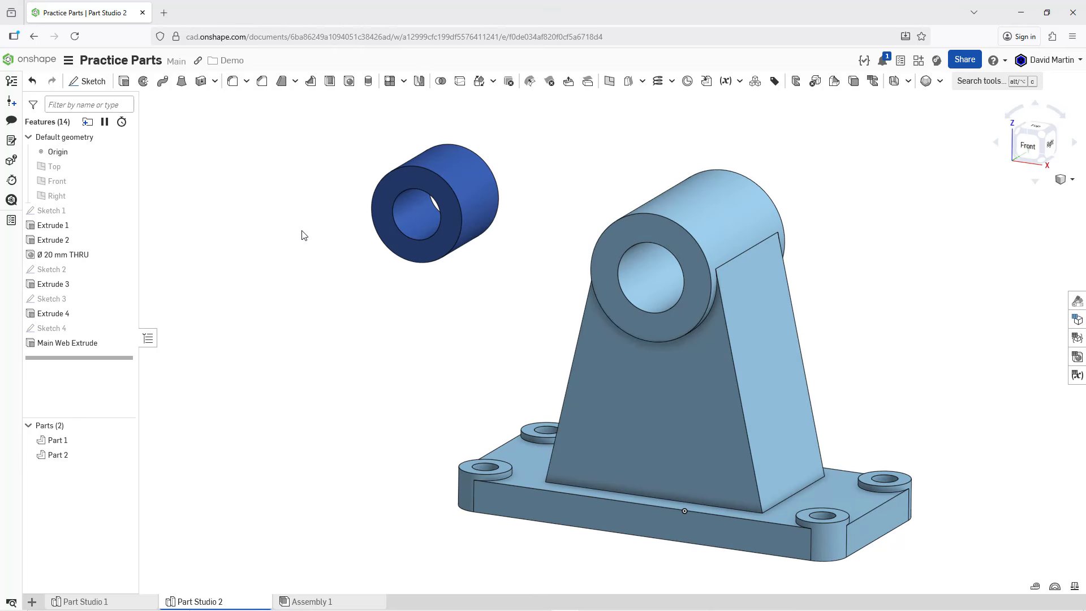
Step: Rename Sketch 4 as "Webs Sketch"
{"action": "right_click", "coordinate": [64, 332]}
{"action": "left_click", "coordinate": [87, 345]}
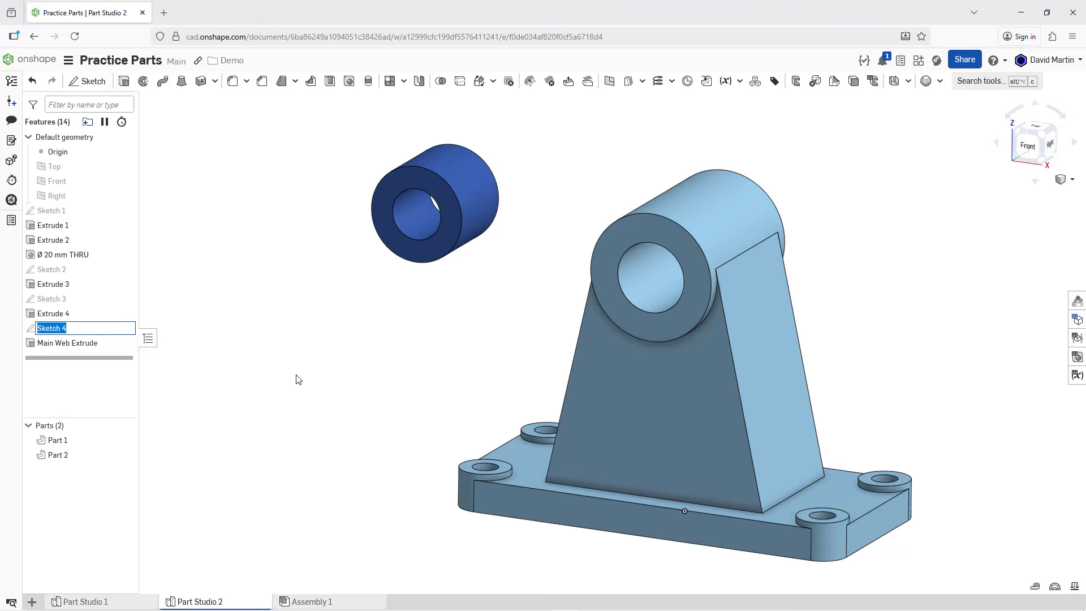
{"action": "type", "text": "Webs Sketc"}
{"action": "key", "text": "Return"}
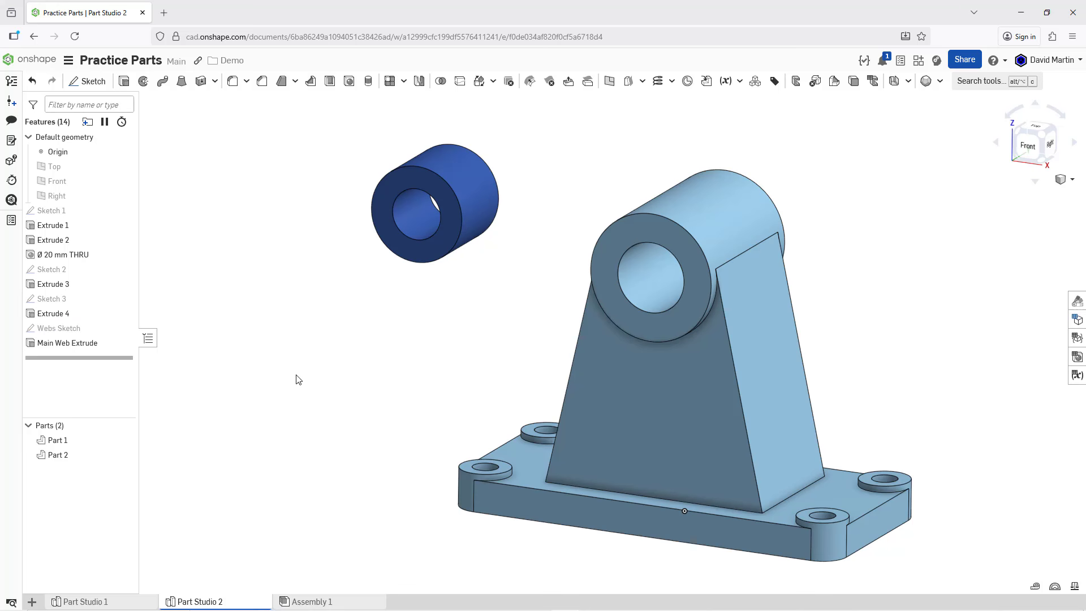
Step: Show Webs Sketch and set up a Remove extrude using its inner support region and the region below it inside the base plate
{"action": "left_click", "coordinate": [124, 328]}
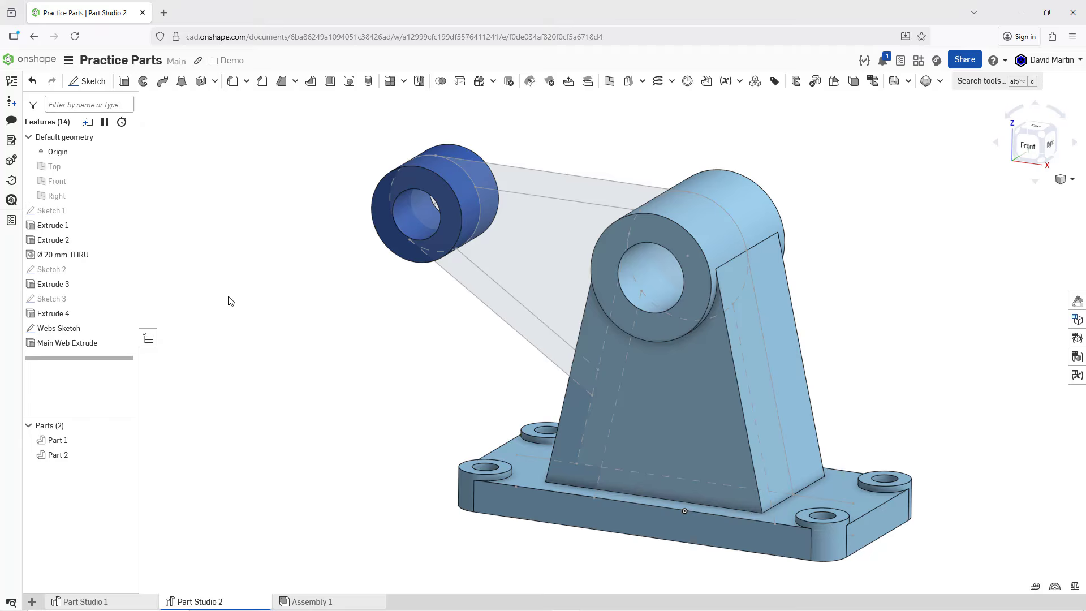
{"action": "left_click", "coordinate": [123, 85]}
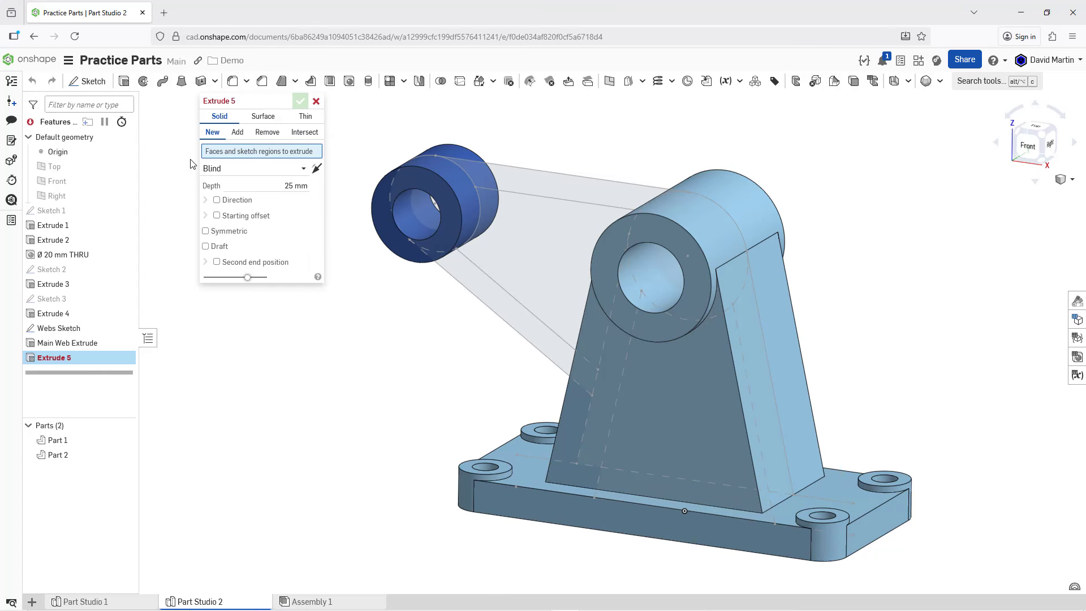
{"action": "left_click", "coordinate": [269, 134]}
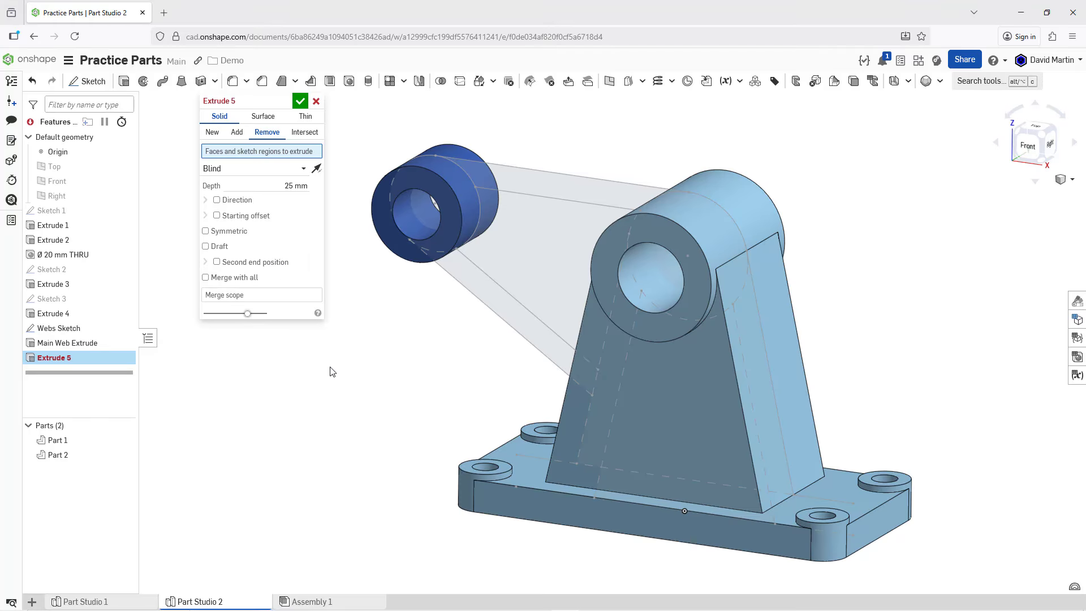
{"action": "right_click", "coordinate": [694, 415]}
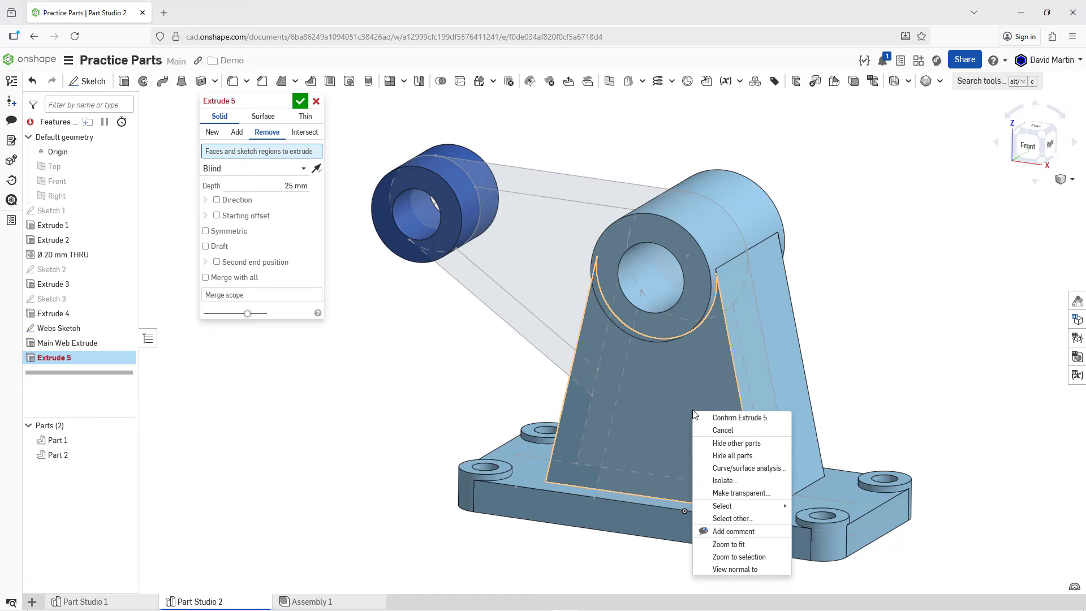
{"action": "left_click", "coordinate": [733, 518]}
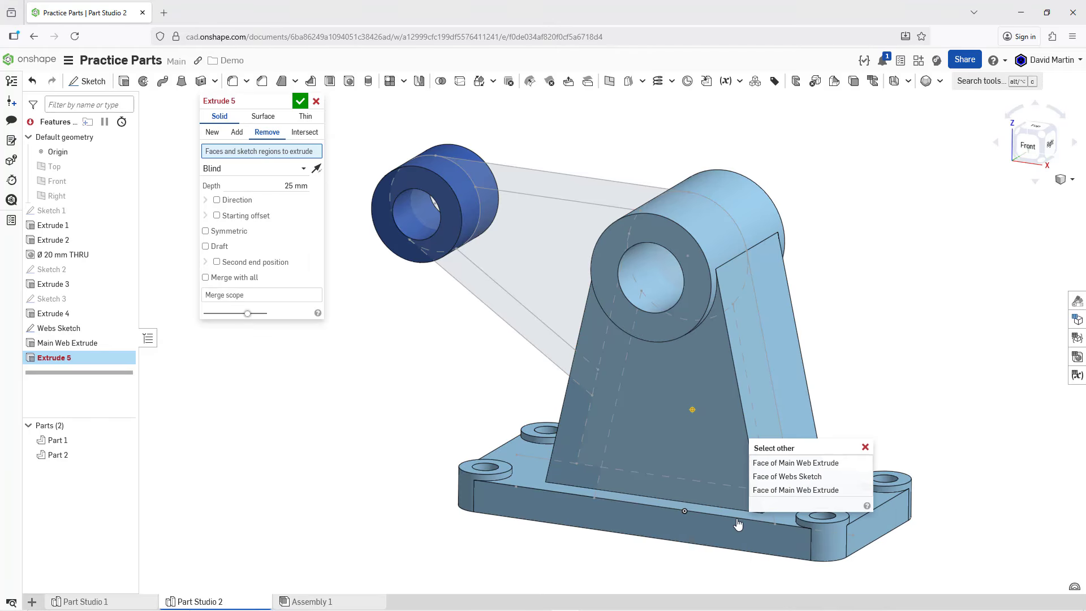
{"action": "left_click", "coordinate": [814, 481]}
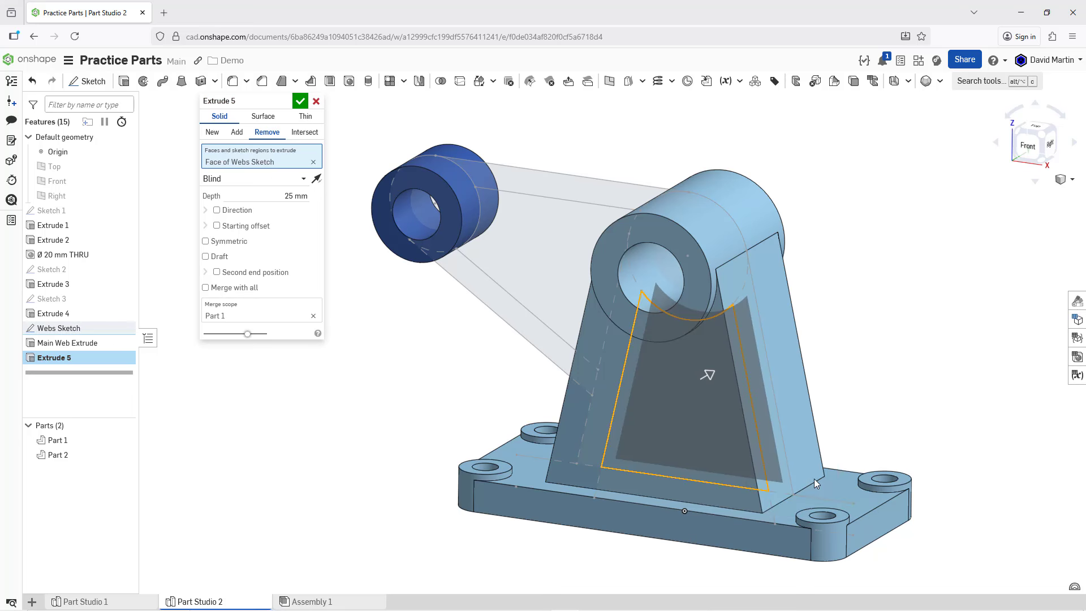
{"action": "right_click", "coordinate": [688, 495]}
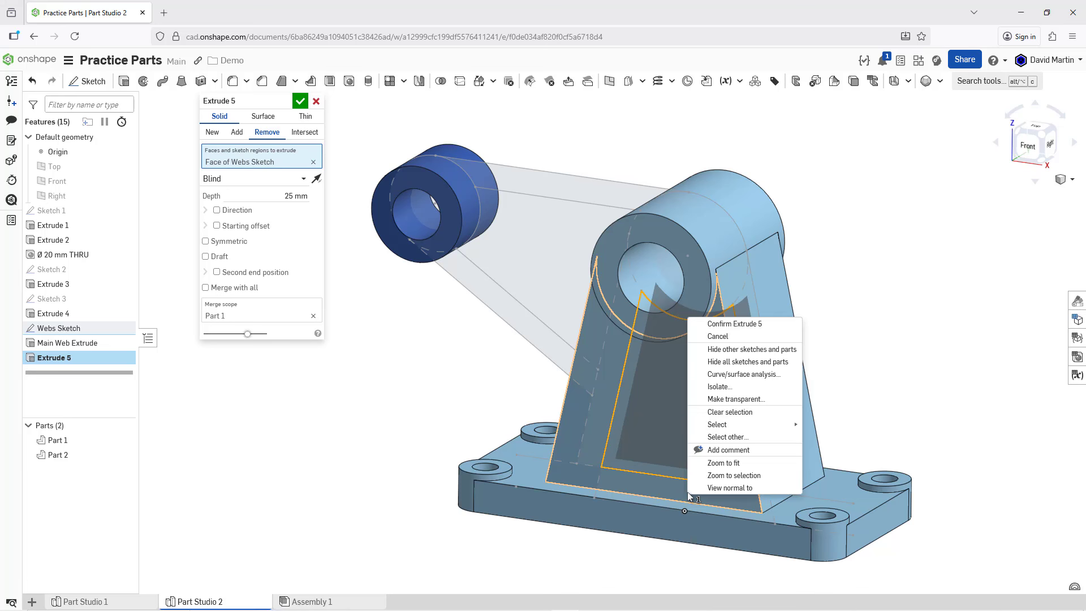
{"action": "left_click", "coordinate": [731, 437]}
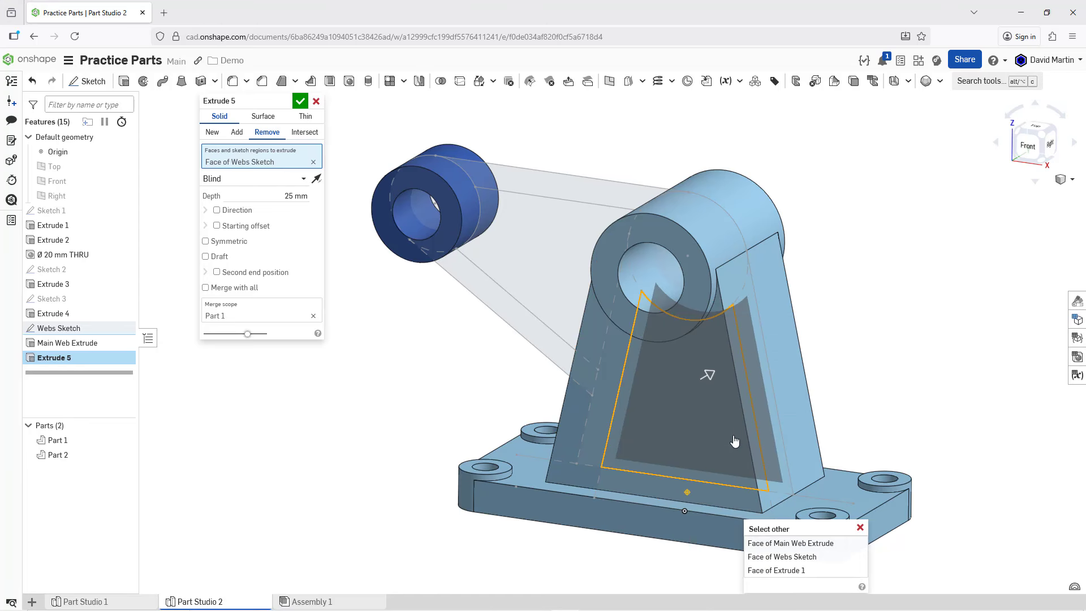
{"action": "left_click", "coordinate": [815, 558]}
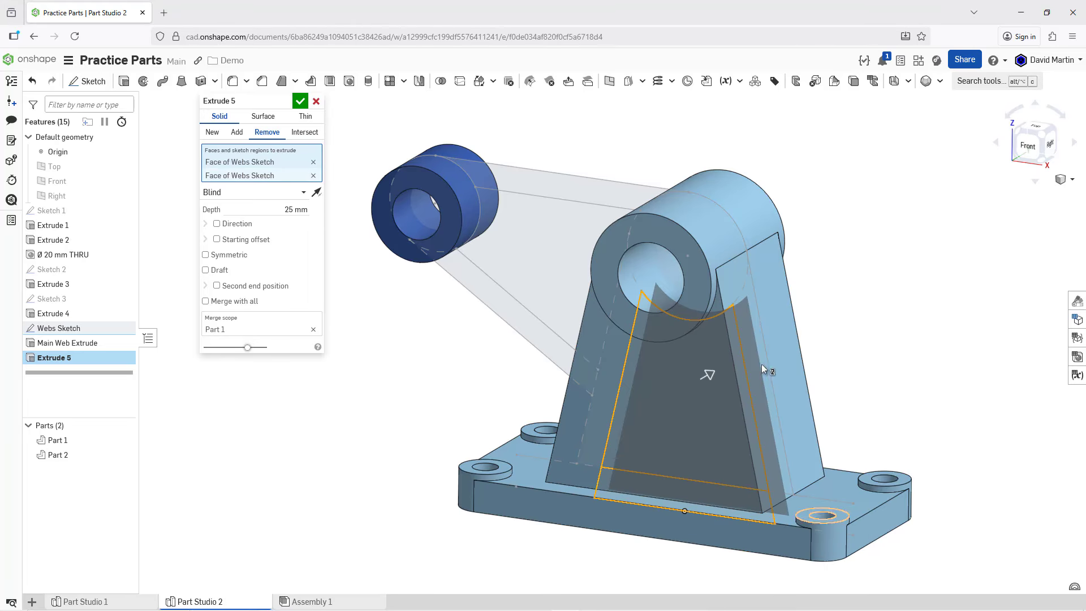
Step: Make the removal extrude symmetric and set its depth to 70 mm
{"action": "right_click_drag", "start_coordinate": [739, 302], "coordinate": [786, 276]}
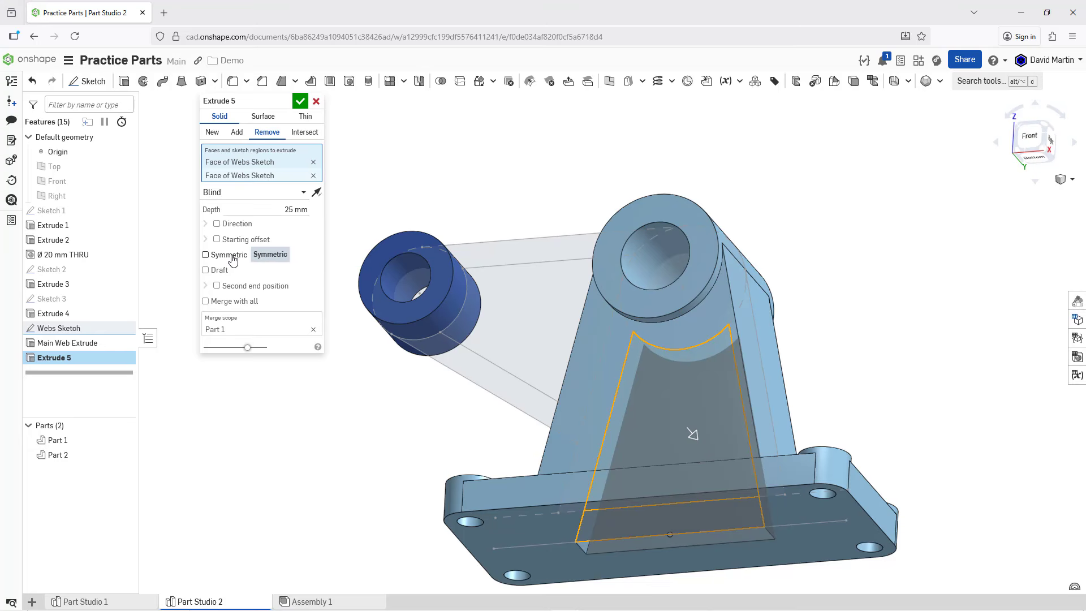
{"action": "left_click", "coordinate": [206, 254]}
{"action": "left_click", "coordinate": [254, 210]}
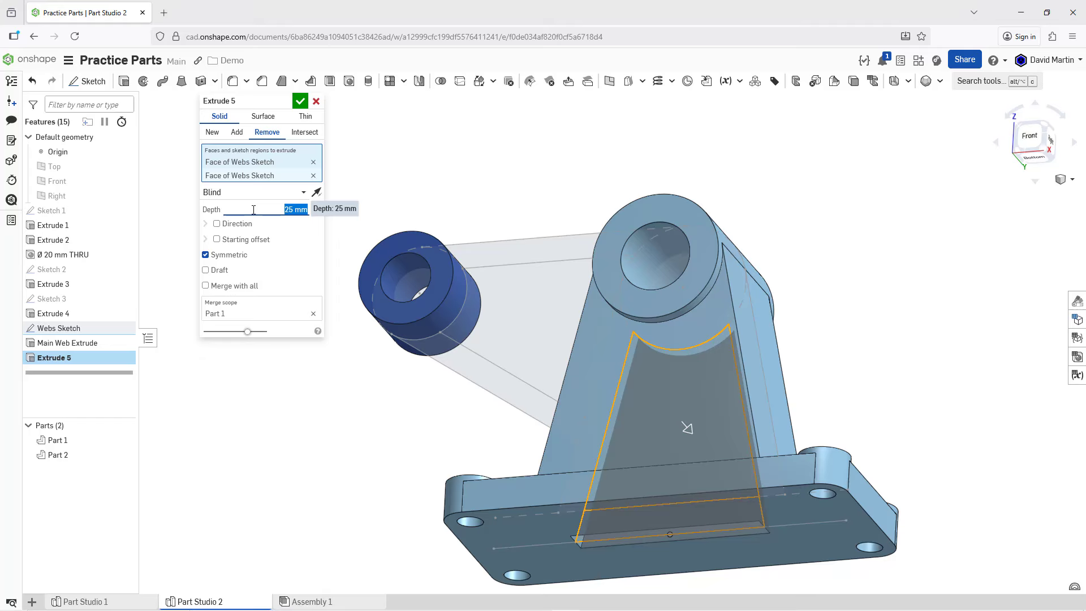
{"action": "type", "text": "70"}
{"action": "key", "text": "Return"}
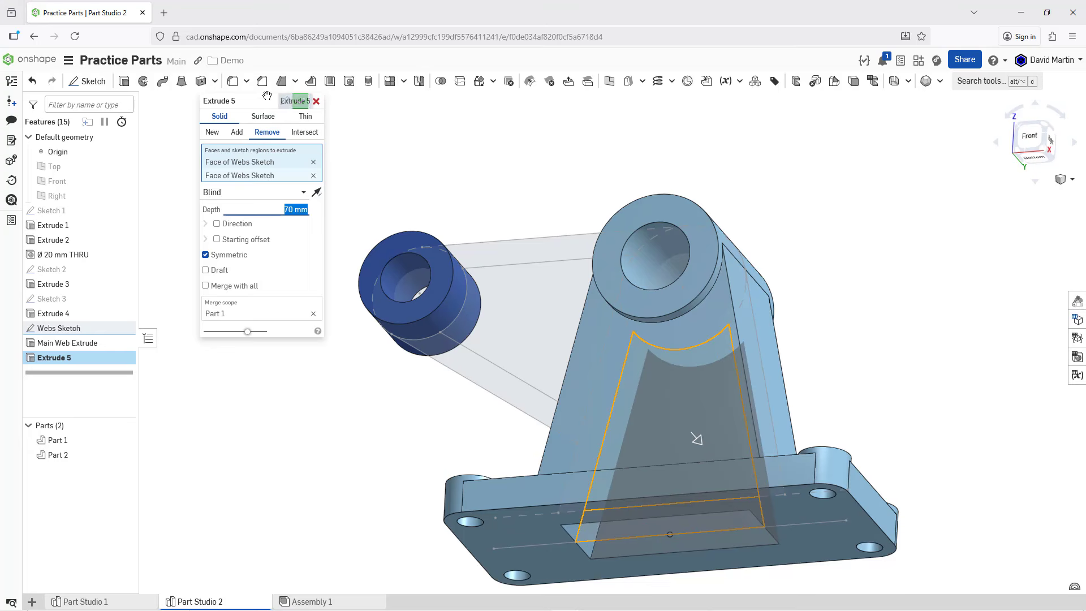
Step: Rename the removal extrude "Main Web Cut" and accept the feature
{"action": "left_click", "coordinate": [285, 103]}
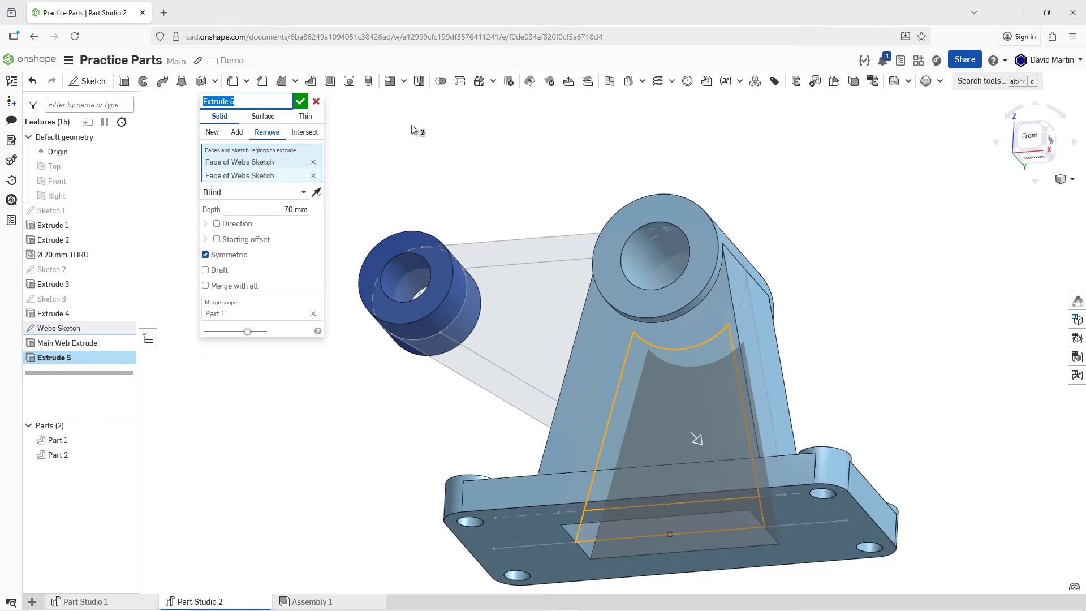
{"action": "type", "text": "Main Web Cut"}
{"action": "key", "text": "Return"}
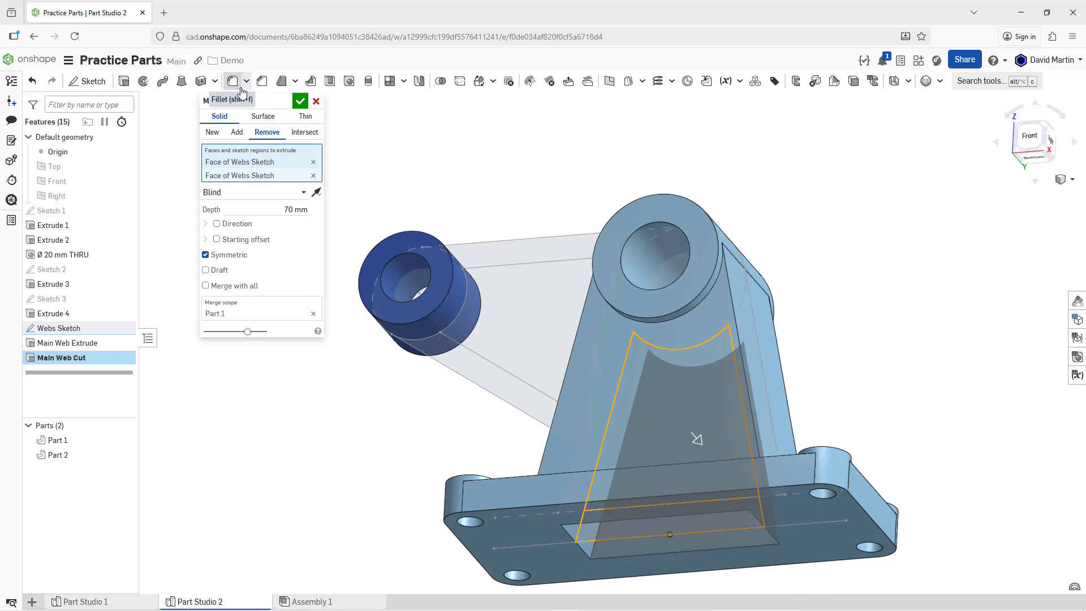
{"action": "left_click", "coordinate": [300, 101]}
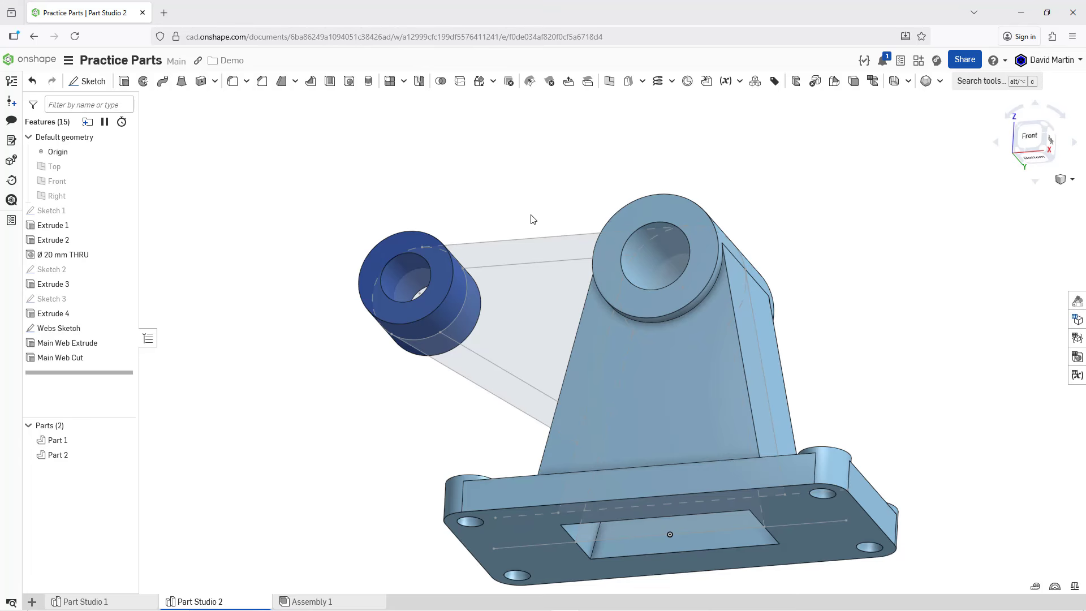
Step: Fillet the two inner edges at the curved end of the main web's pocket with a 15 mm radius
{"action": "right_click_drag", "start_coordinate": [546, 210], "coordinate": [548, 143]}
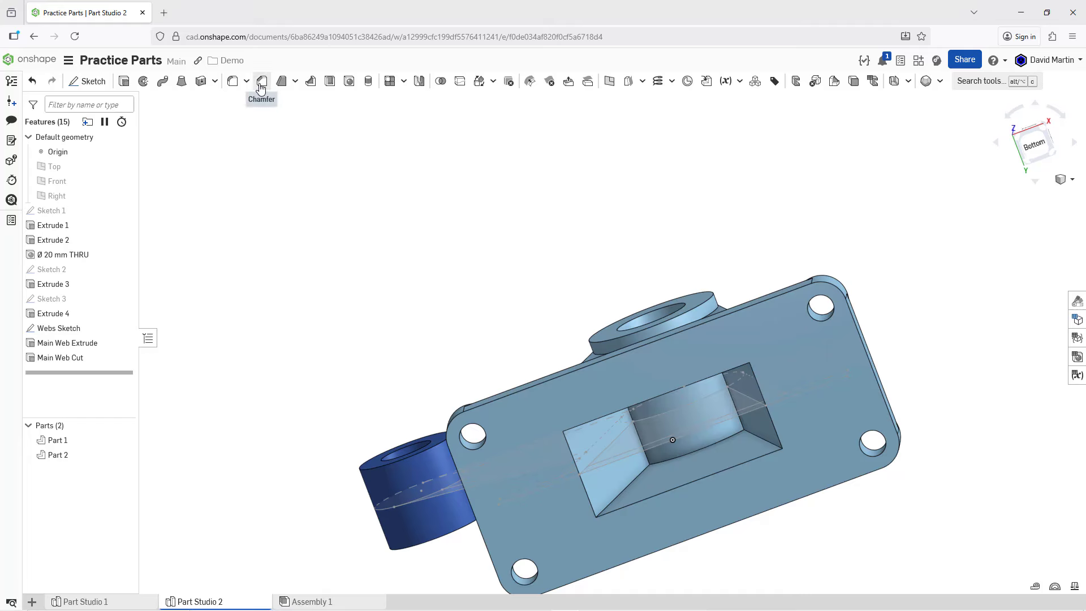
{"action": "left_click", "coordinate": [236, 86]}
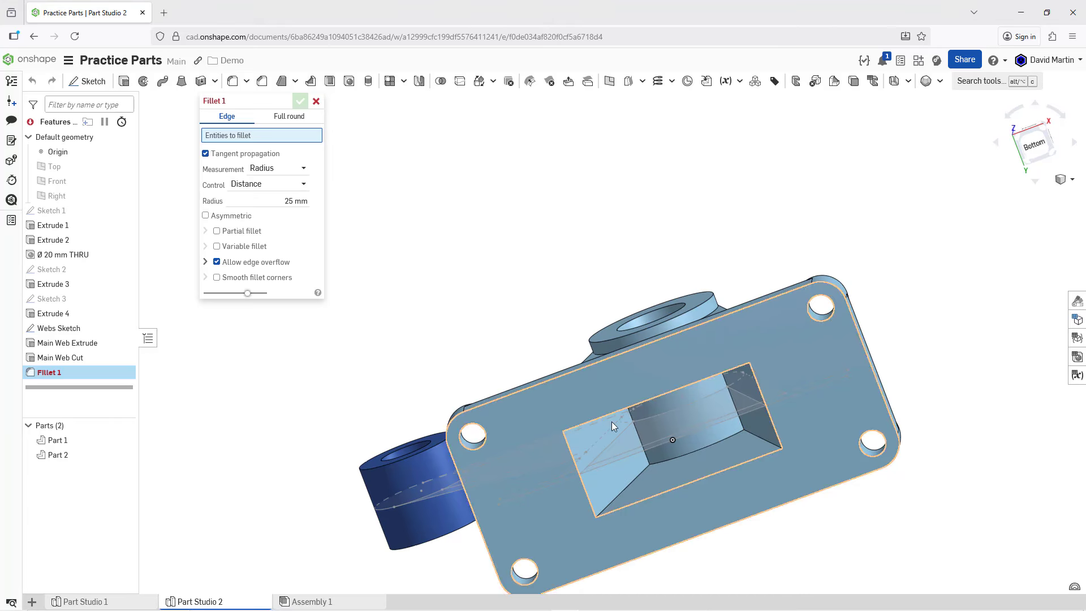
{"action": "left_click", "coordinate": [638, 439]}
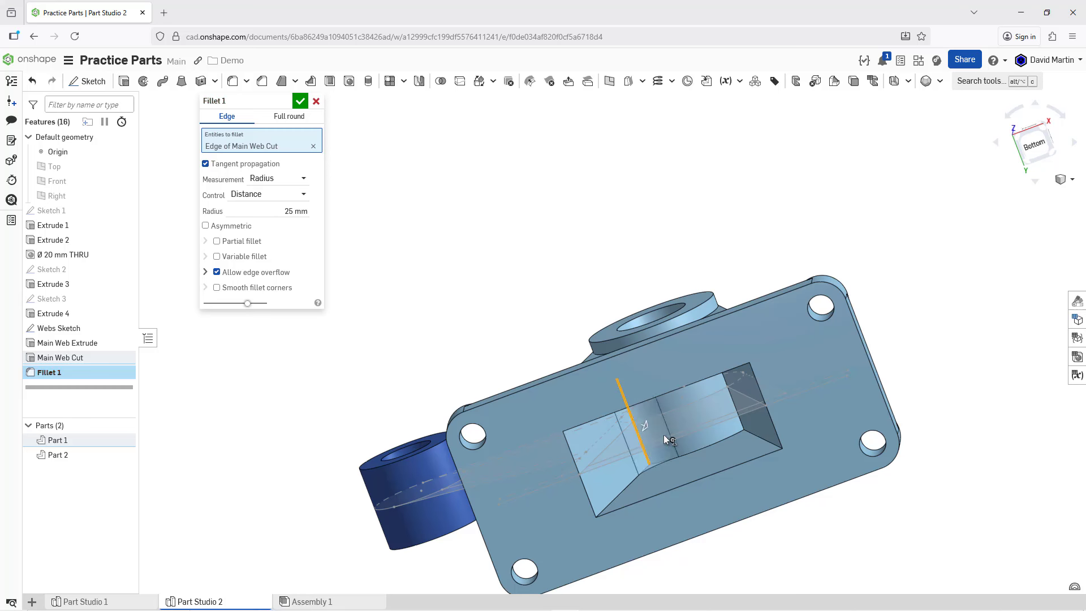
{"action": "left_click", "coordinate": [735, 408]}
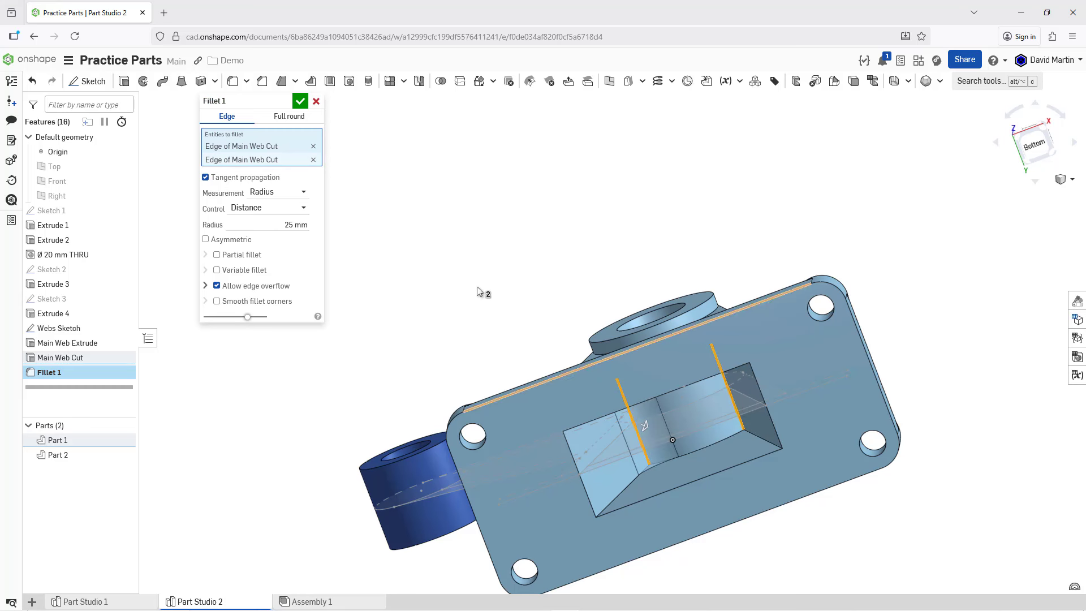
{"action": "left_click", "coordinate": [271, 229]}
{"action": "type", "text": "15"}
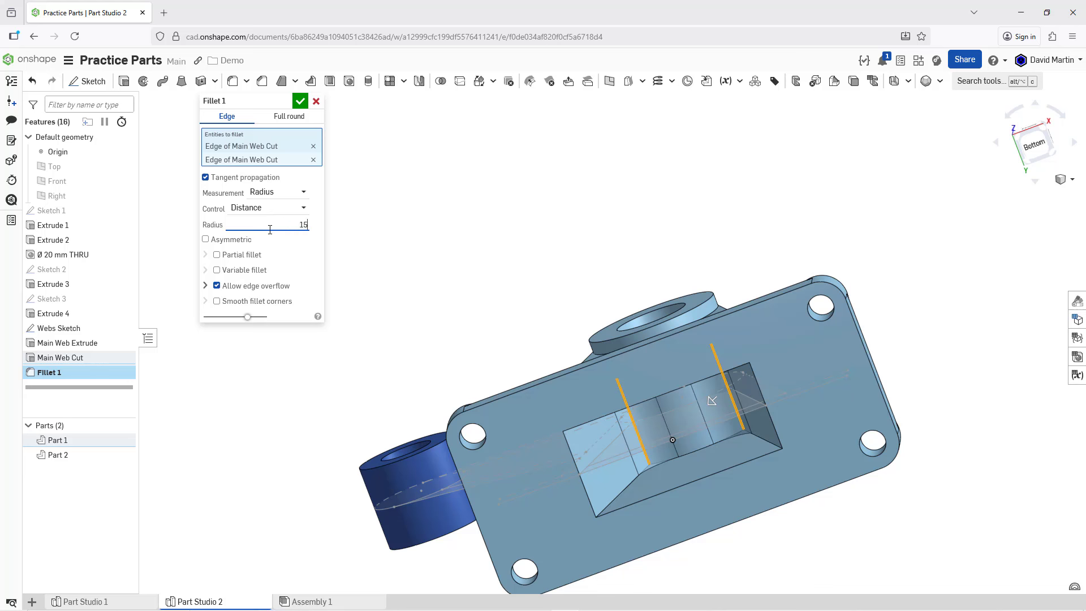
{"action": "key", "text": "Return"}
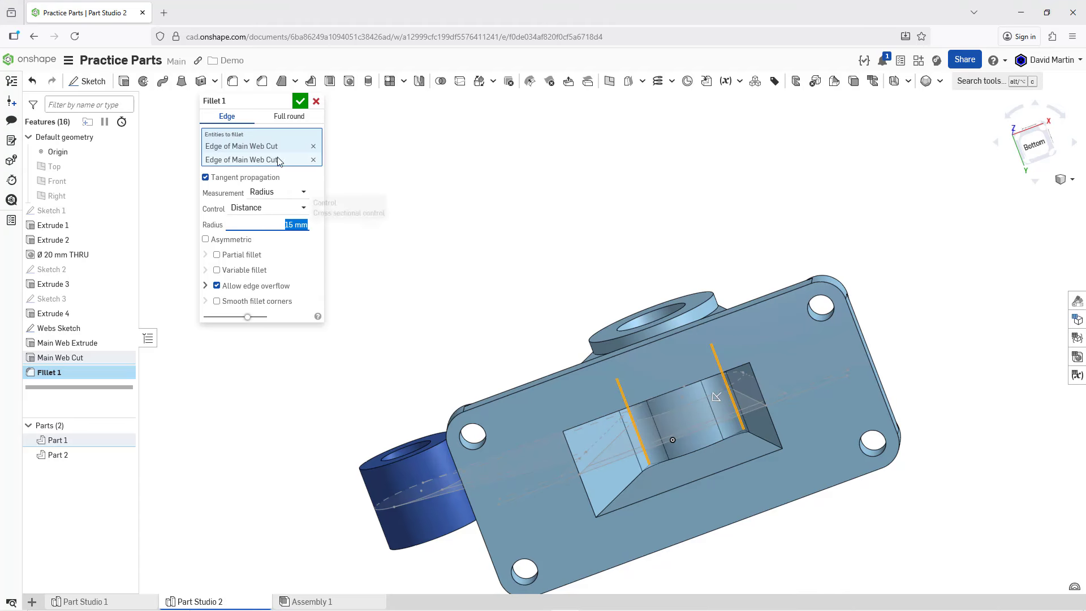
{"action": "left_click", "coordinate": [299, 101]}
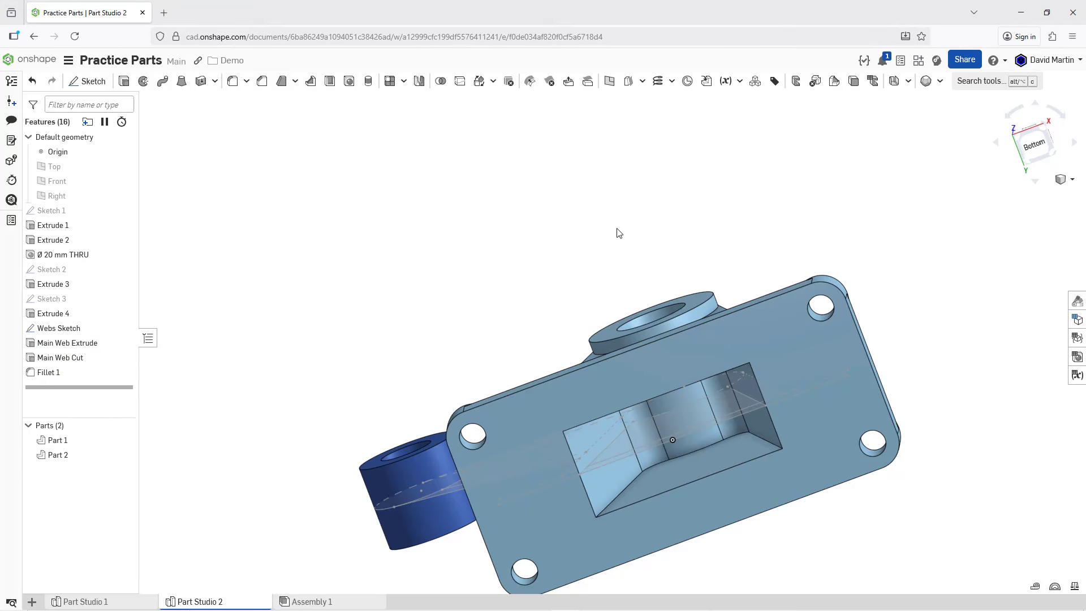
Step: Fillet the two edges where the main web's sloped sides meet the base plate with a 25 mm radius
{"action": "right_click_drag", "start_coordinate": [633, 235], "coordinate": [623, 334]}
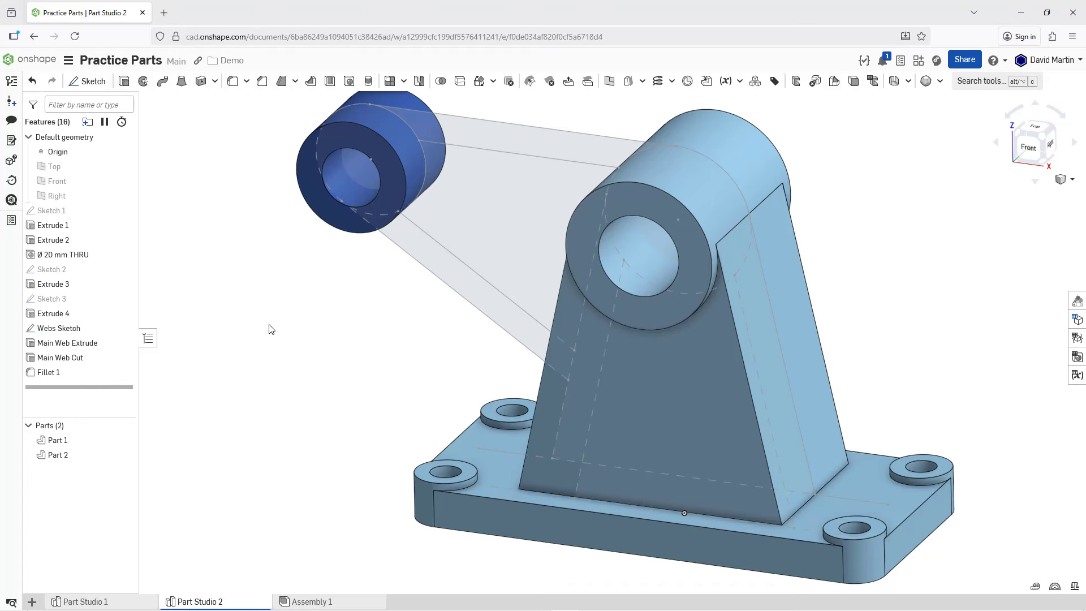
{"action": "left_click", "coordinate": [231, 87]}
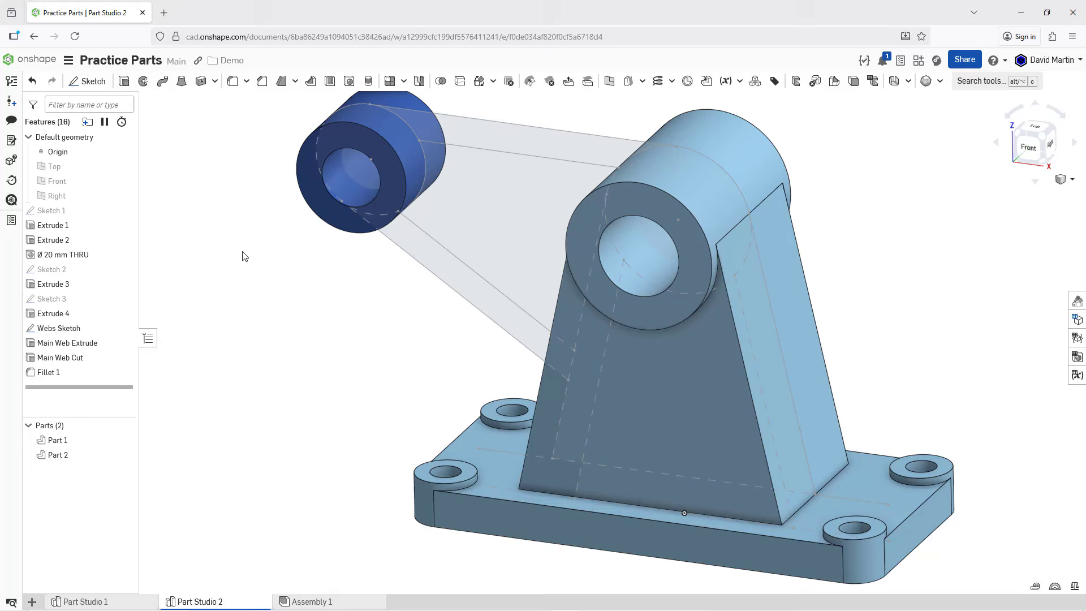
{"action": "left_click", "coordinate": [829, 482]}
{"action": "right_click_drag", "start_coordinate": [677, 410], "coordinate": [715, 421]}
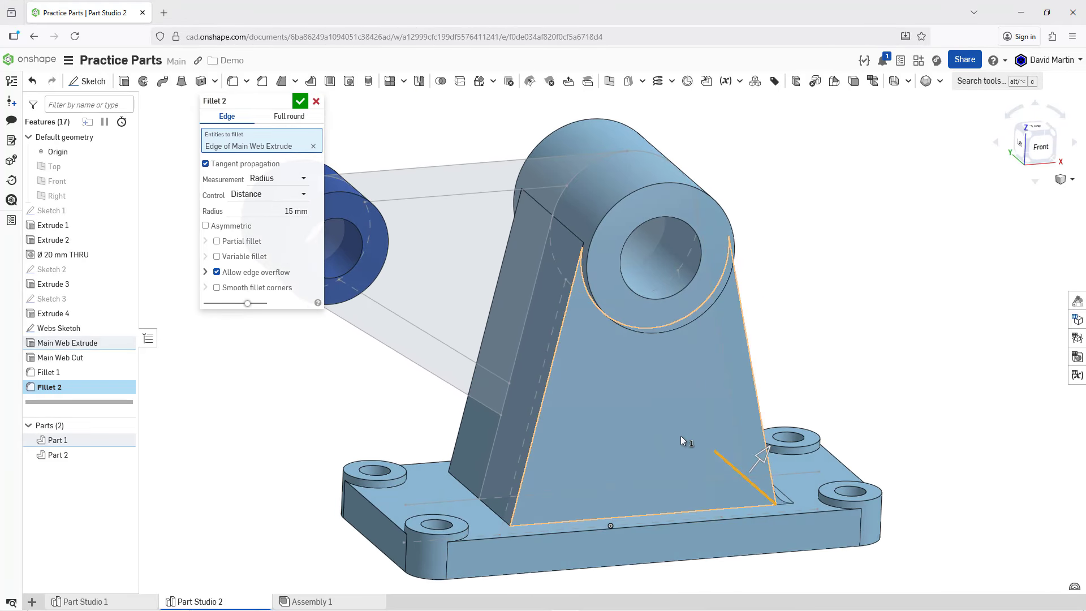
{"action": "left_click", "coordinate": [468, 490]}
{"action": "left_click", "coordinate": [284, 225]}
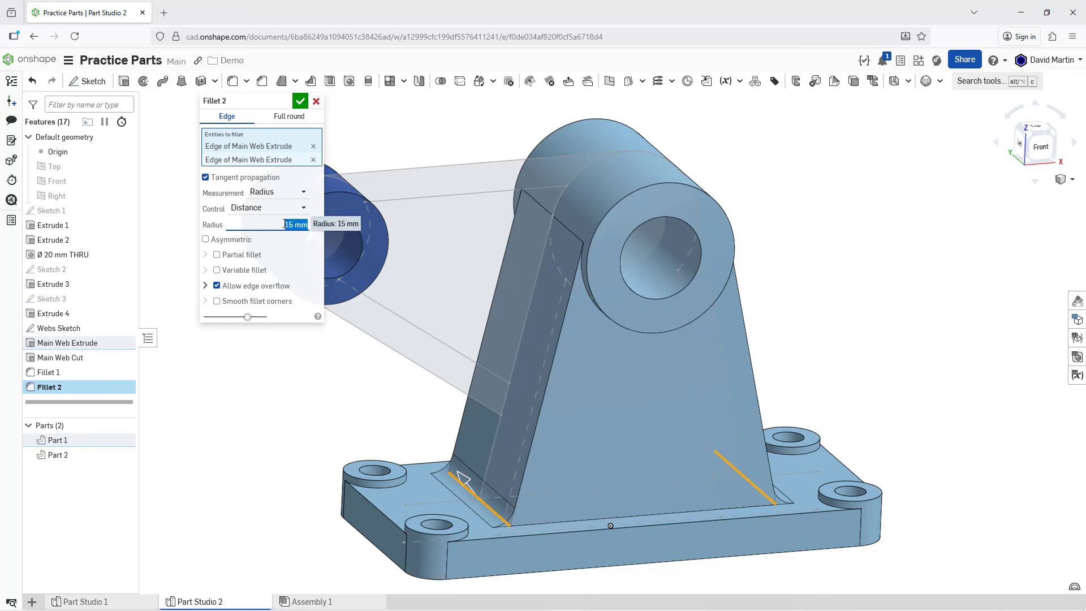
{"action": "type", "text": "25"}
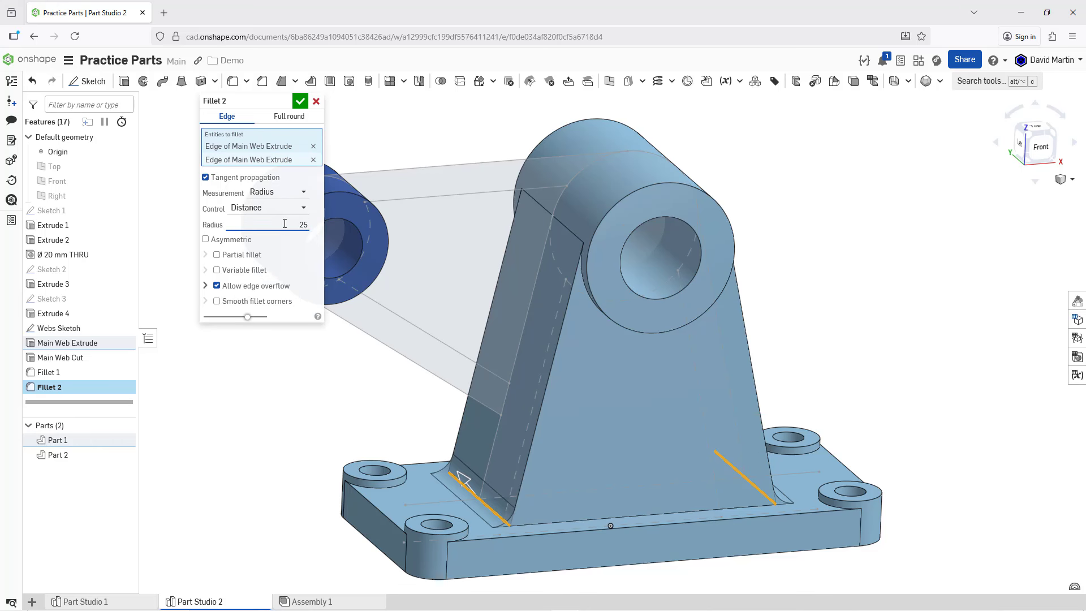
{"action": "key", "text": "Return"}
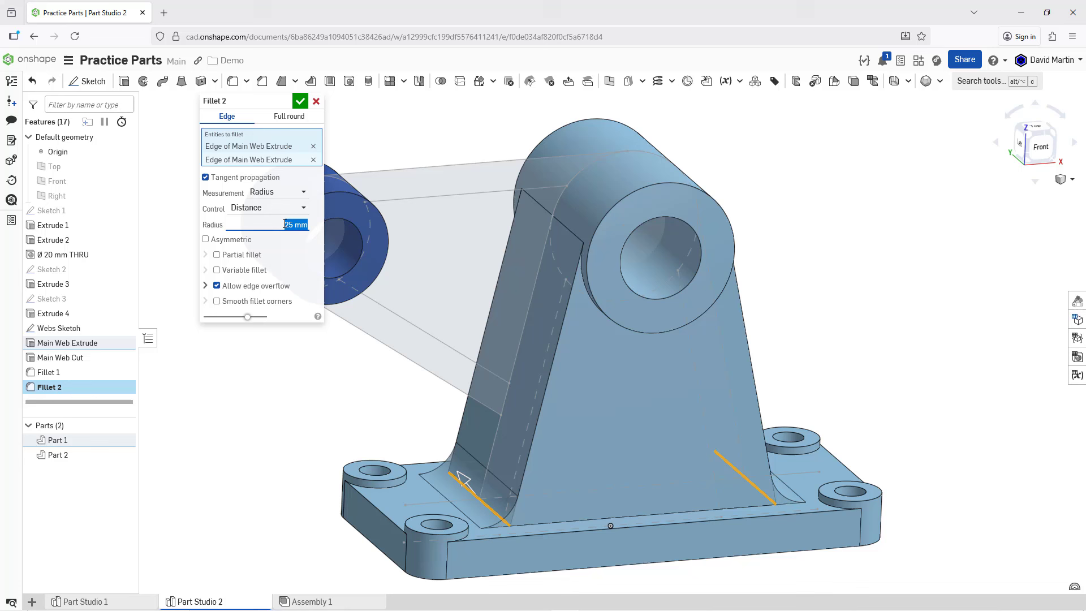
{"action": "left_click", "coordinate": [300, 103]}
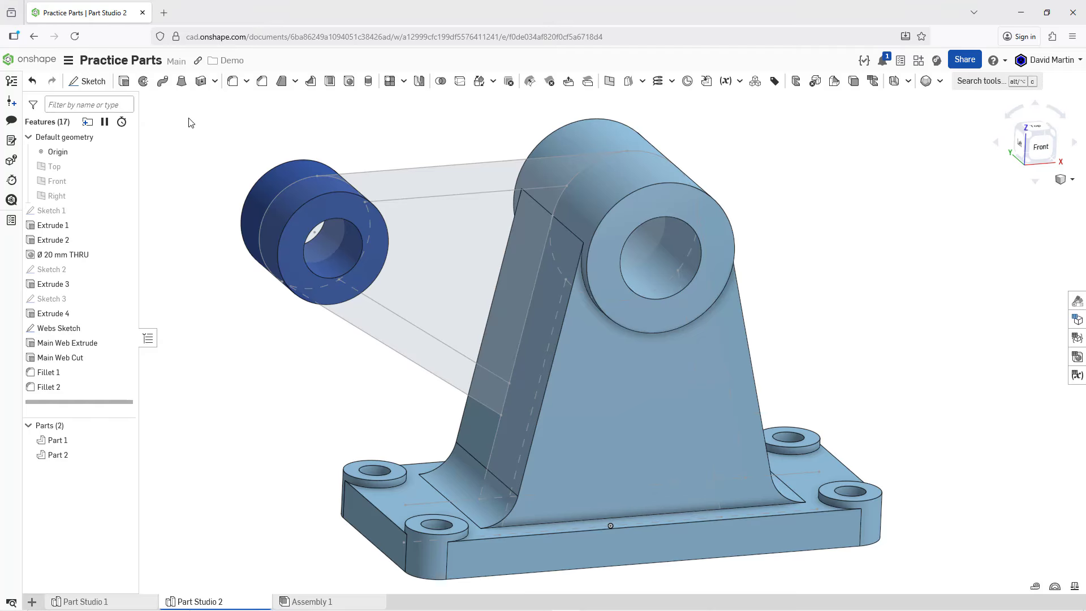
Step: Set up a symmetric 15 mm extrude of the inner Webs Sketch region between the small cylinder and the main web
{"action": "left_click", "coordinate": [124, 82]}
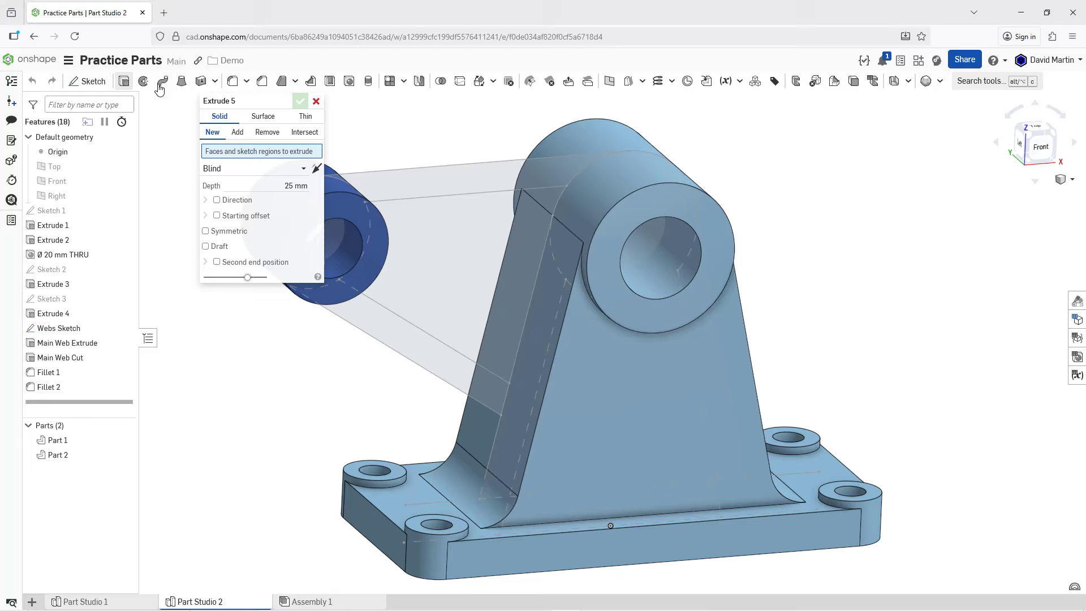
{"action": "left_click", "coordinate": [429, 241]}
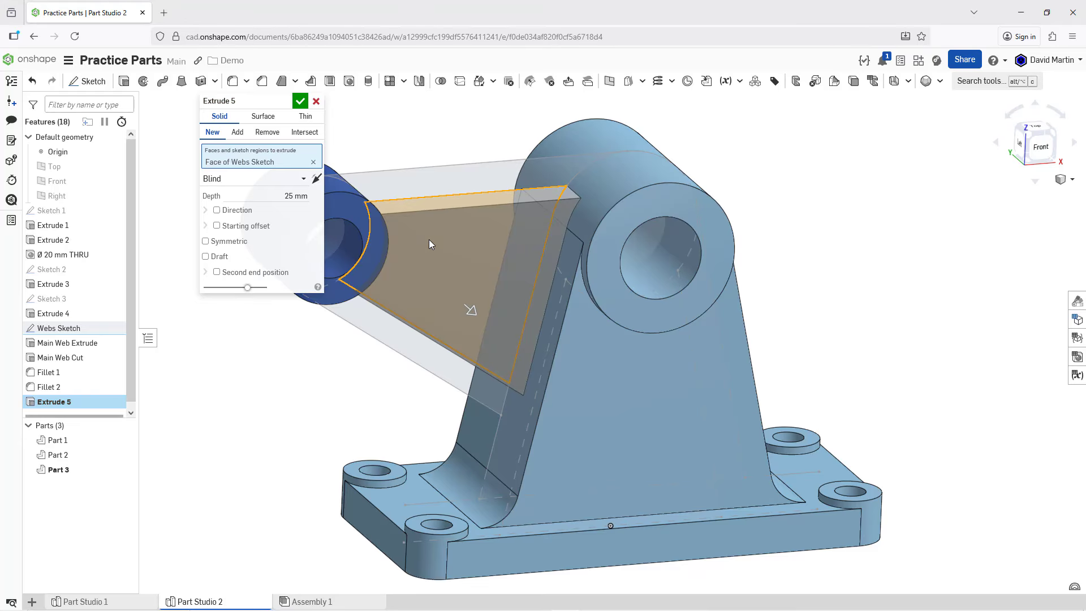
{"action": "left_click", "coordinate": [238, 241]}
{"action": "left_click", "coordinate": [268, 196]}
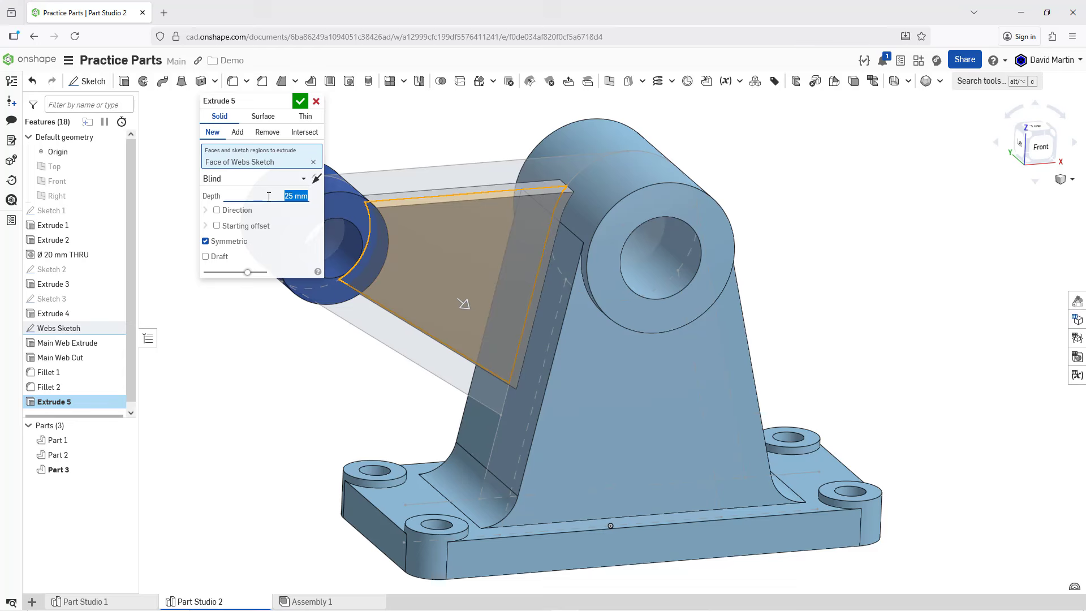
{"action": "type", "text": "15"}
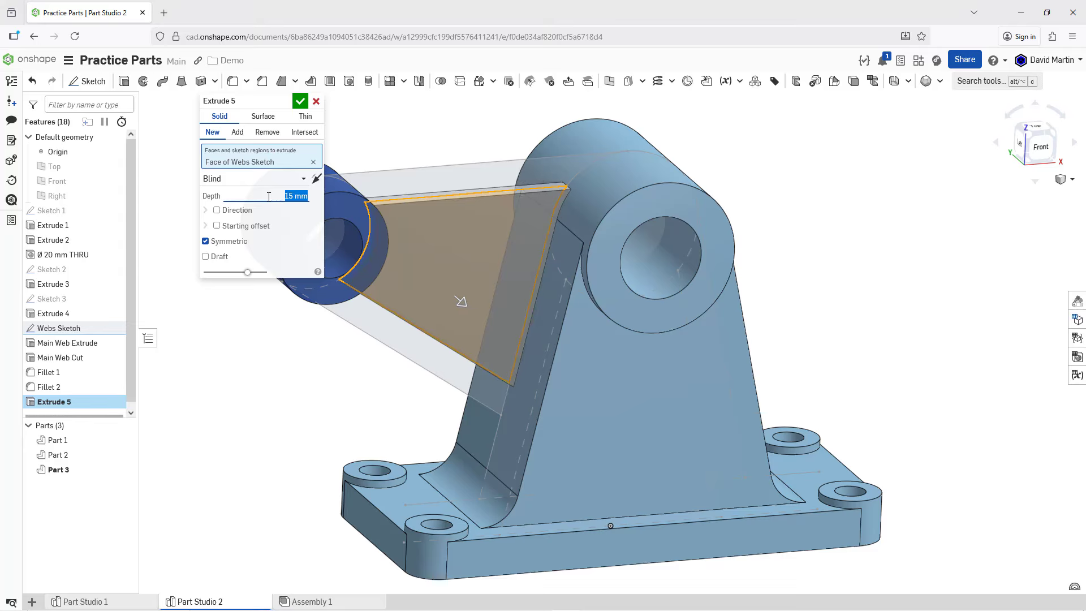
Step: Rename the new extrusion "Inner Side Web Extrude" and accept the feature
{"action": "left_click", "coordinate": [285, 103]}
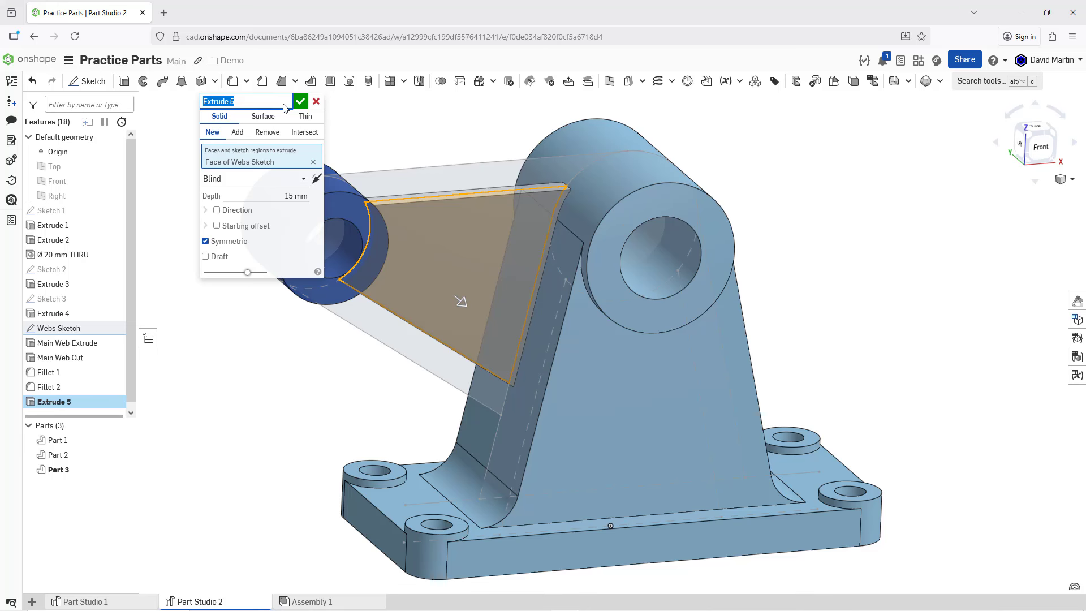
{"action": "type", "text": "Inner Side Web Extrude"}
{"action": "key", "text": "Return"}
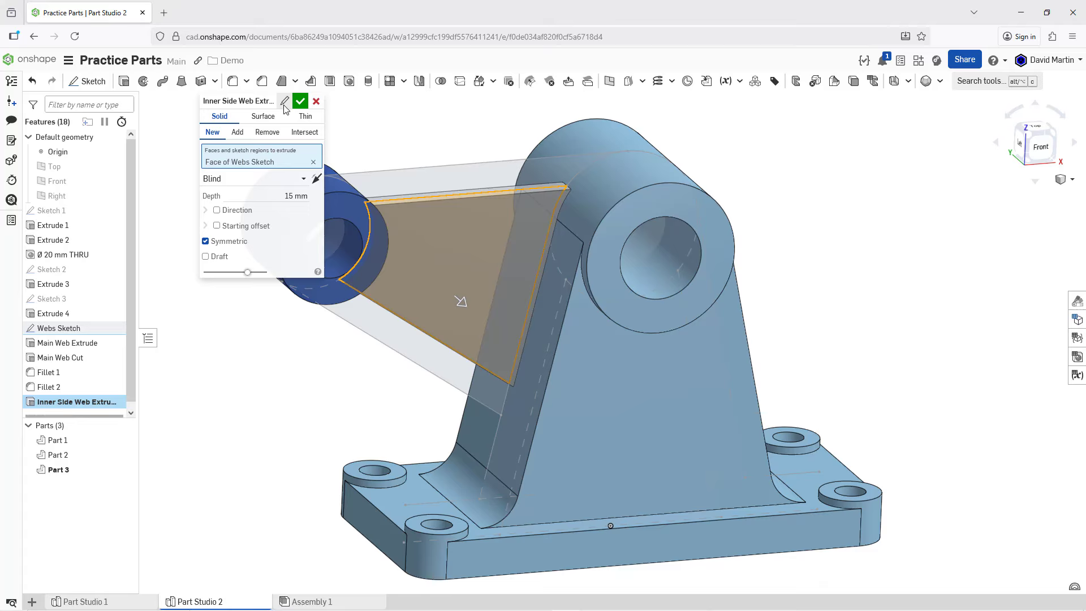
{"action": "left_click", "coordinate": [301, 102]}
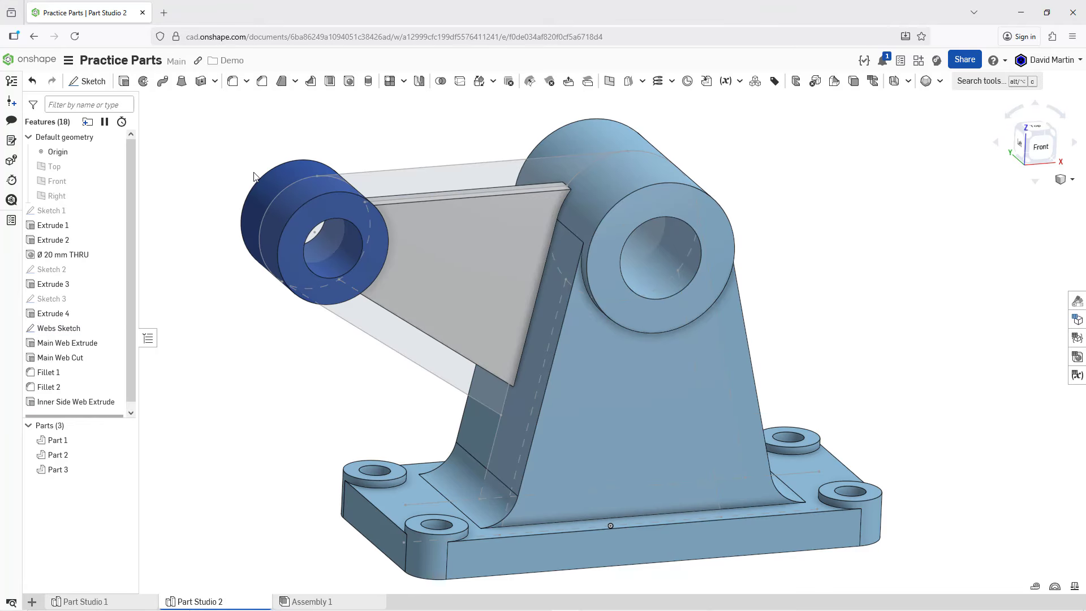
Step: Edit Inner Side Web Extrude so it uses Add and merges with all parts, and accept the change
{"action": "right_click", "coordinate": [106, 404]}
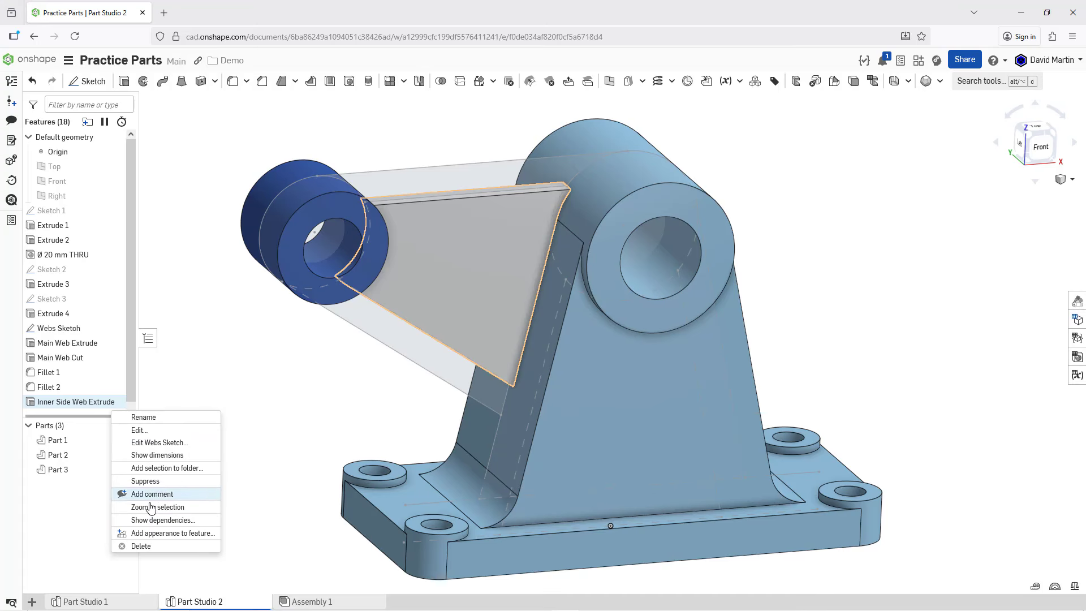
{"action": "left_click", "coordinate": [143, 431]}
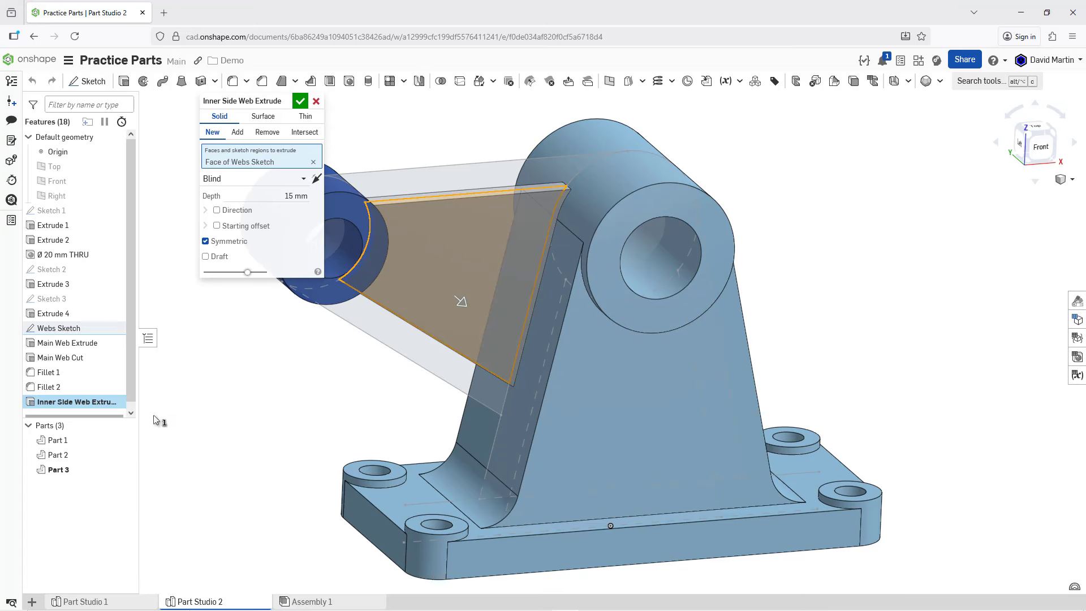
{"action": "left_click", "coordinate": [238, 134]}
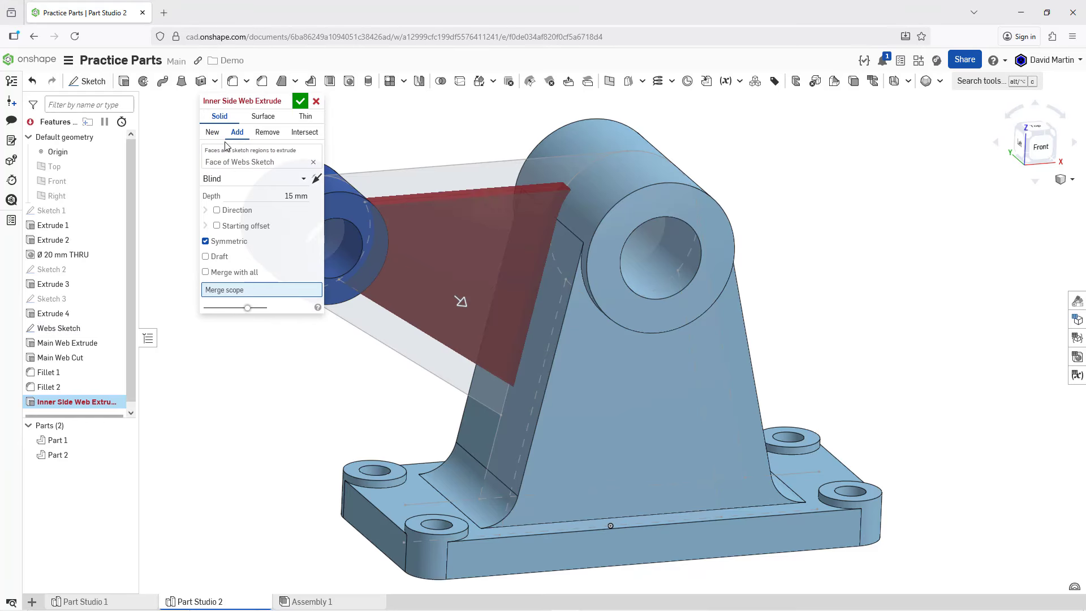
{"action": "left_click", "coordinate": [225, 275]}
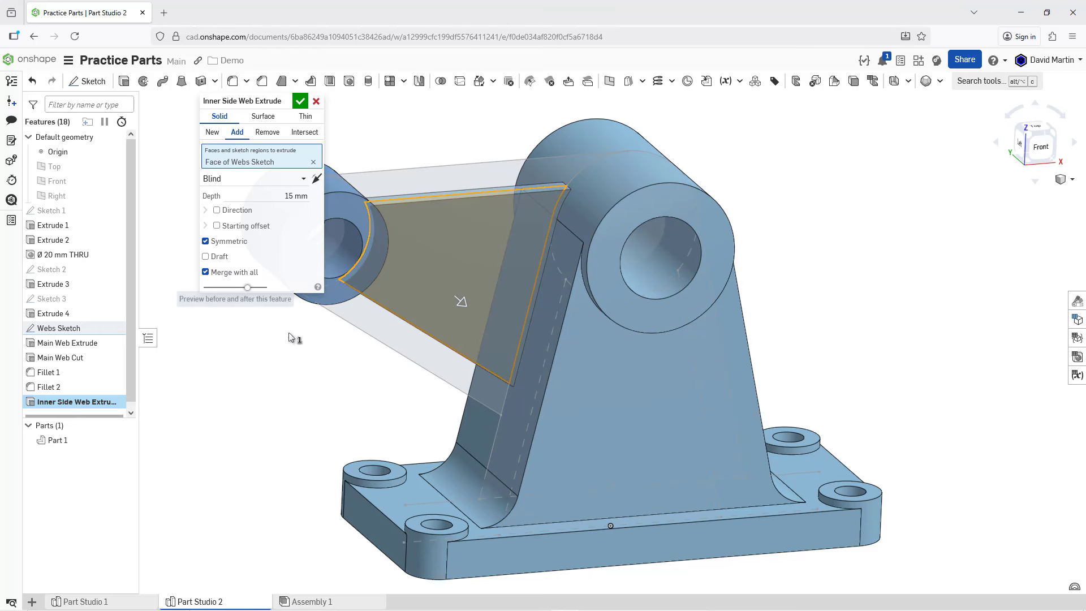
{"action": "right_click_drag", "start_coordinate": [323, 350], "coordinate": [408, 347]}
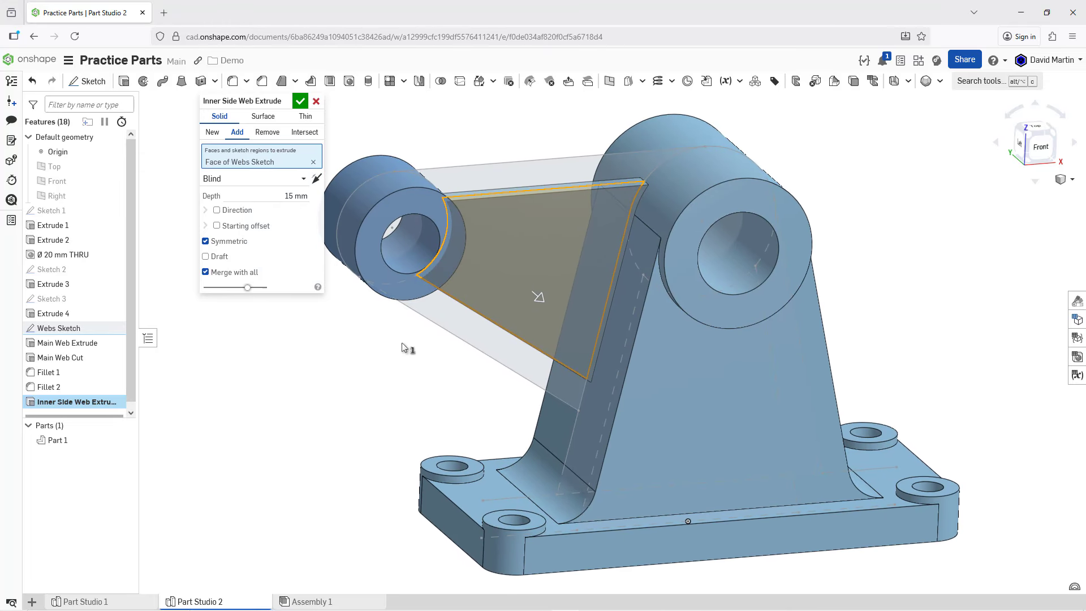
{"action": "left_click", "coordinate": [300, 100]}
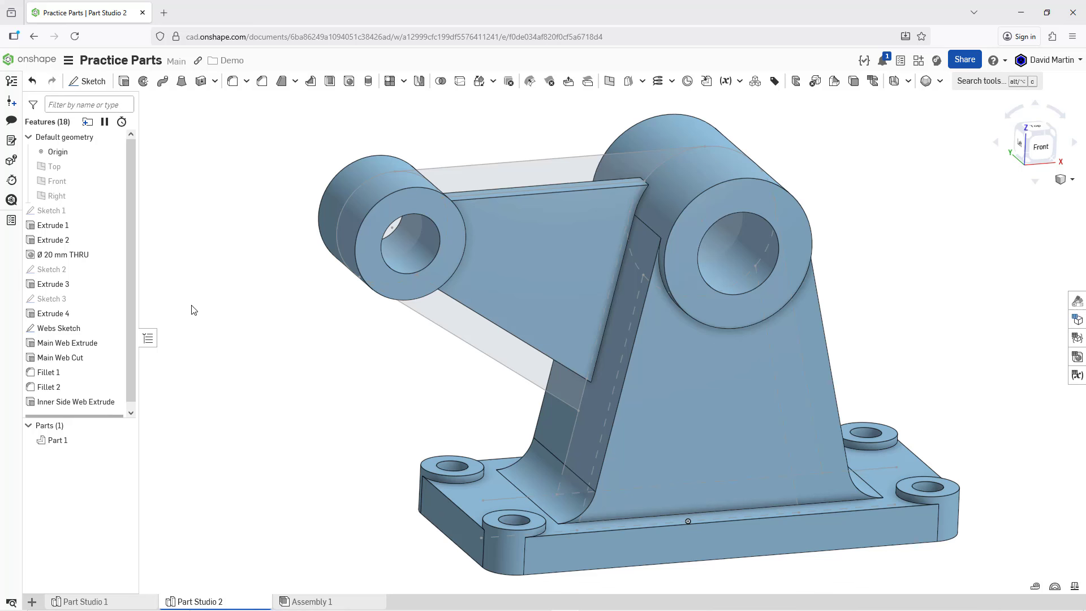
Step: Set up a symmetric 50 mm Add extrude of the two outer Webs Sketch strips along the side web's upper and lower edges
{"action": "left_click", "coordinate": [125, 83]}
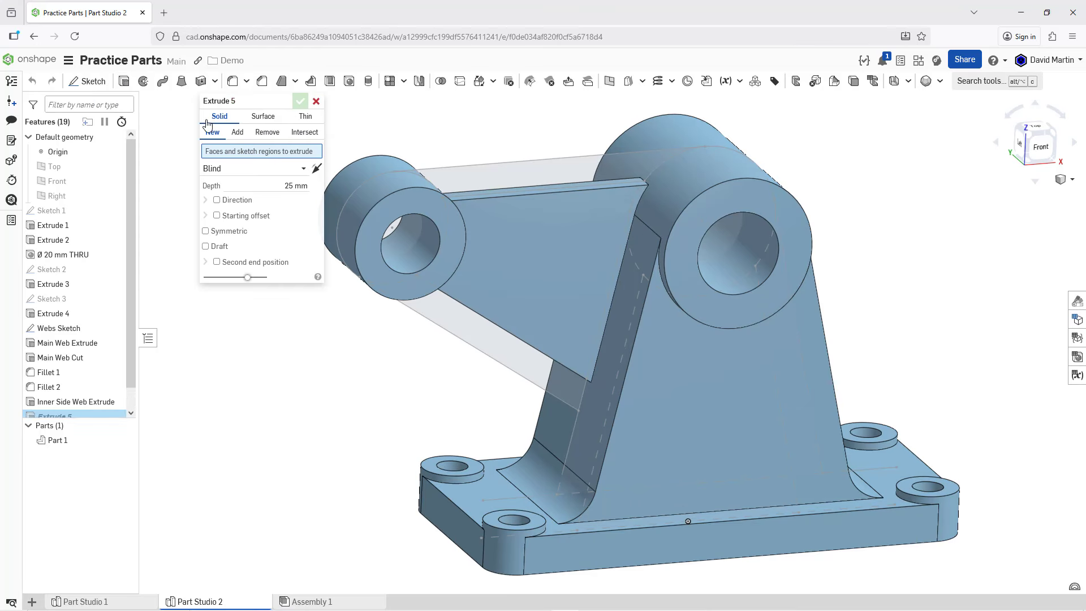
{"action": "left_click", "coordinate": [510, 175]}
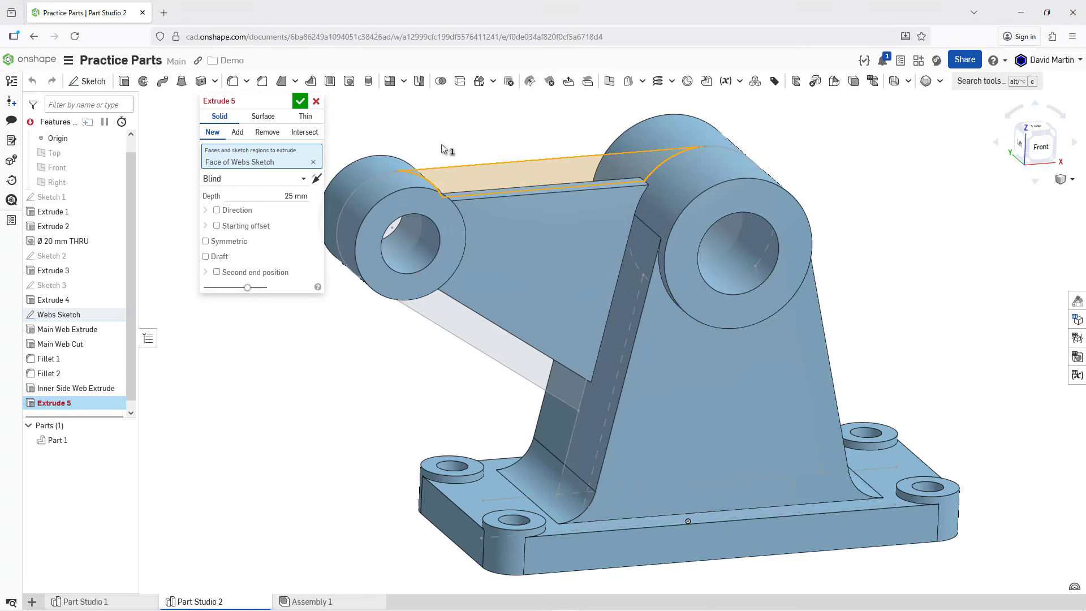
{"action": "left_click", "coordinate": [448, 329]}
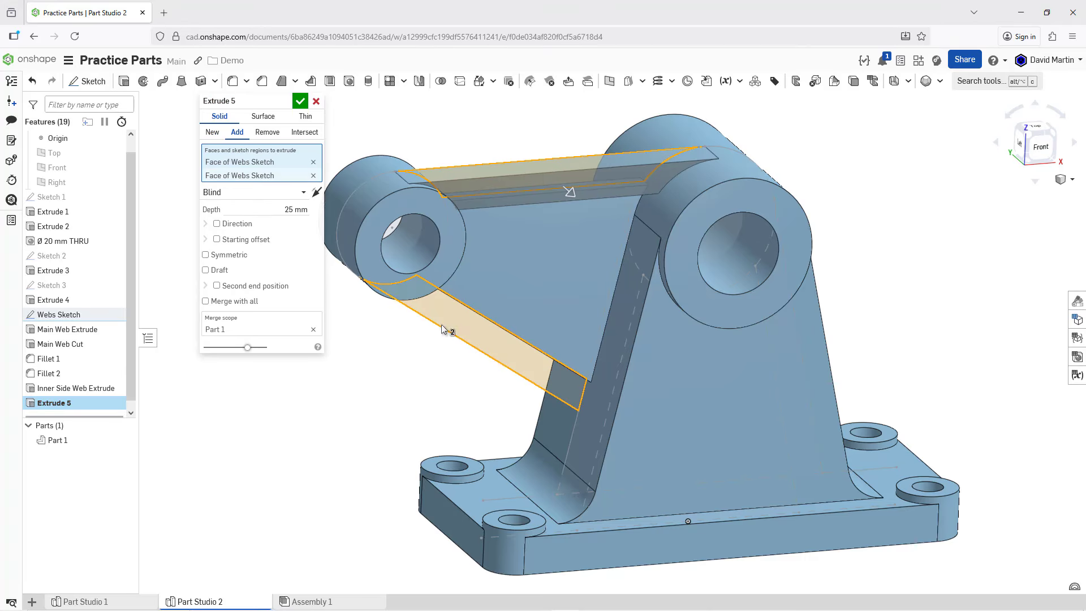
{"action": "left_click", "coordinate": [205, 255]}
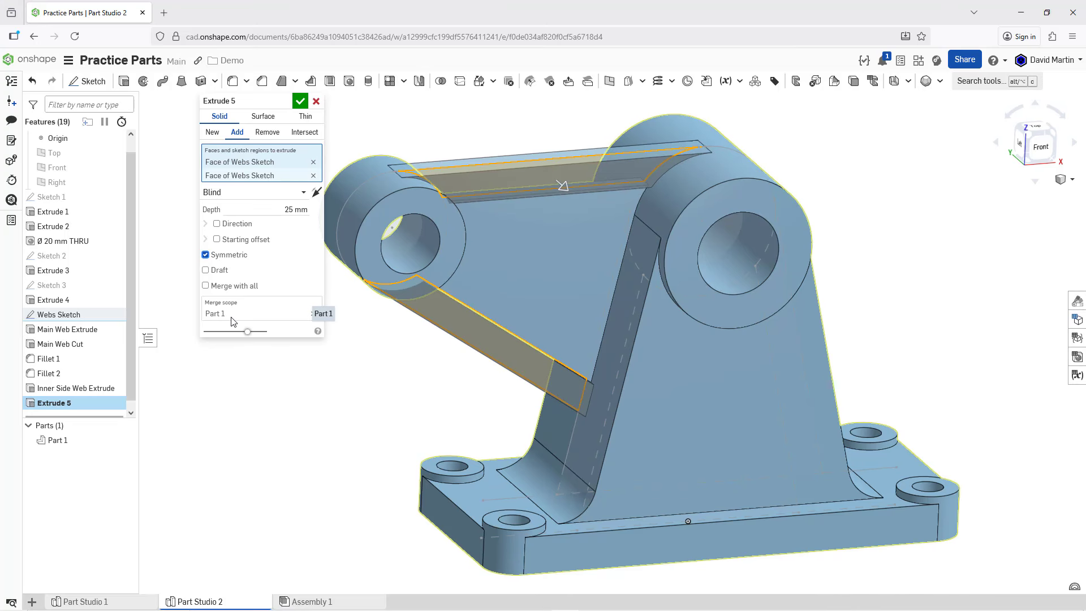
{"action": "left_click", "coordinate": [267, 211]}
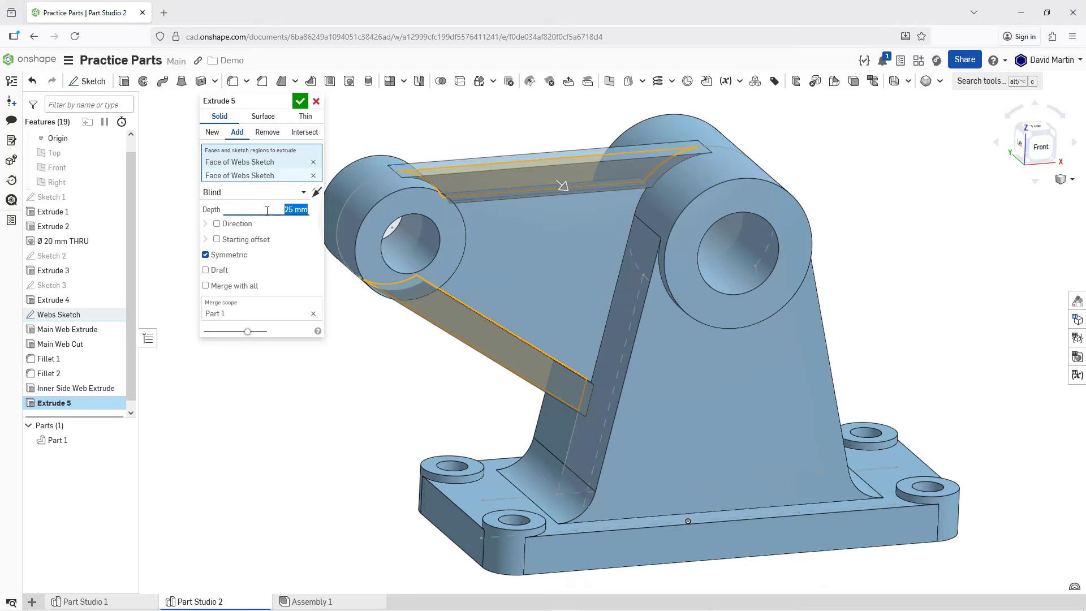
{"action": "type", "text": "50"}
{"action": "key", "text": "Return"}
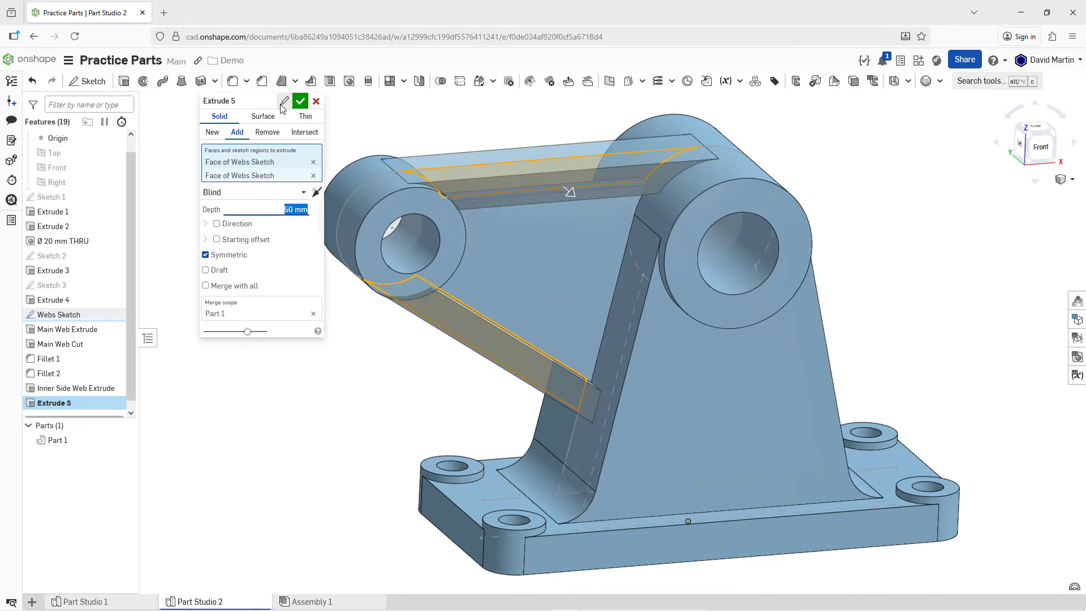
Step: Rename the new extrusion "Outer Side Web Extrudes" and accept the feature
{"action": "left_click", "coordinate": [283, 103]}
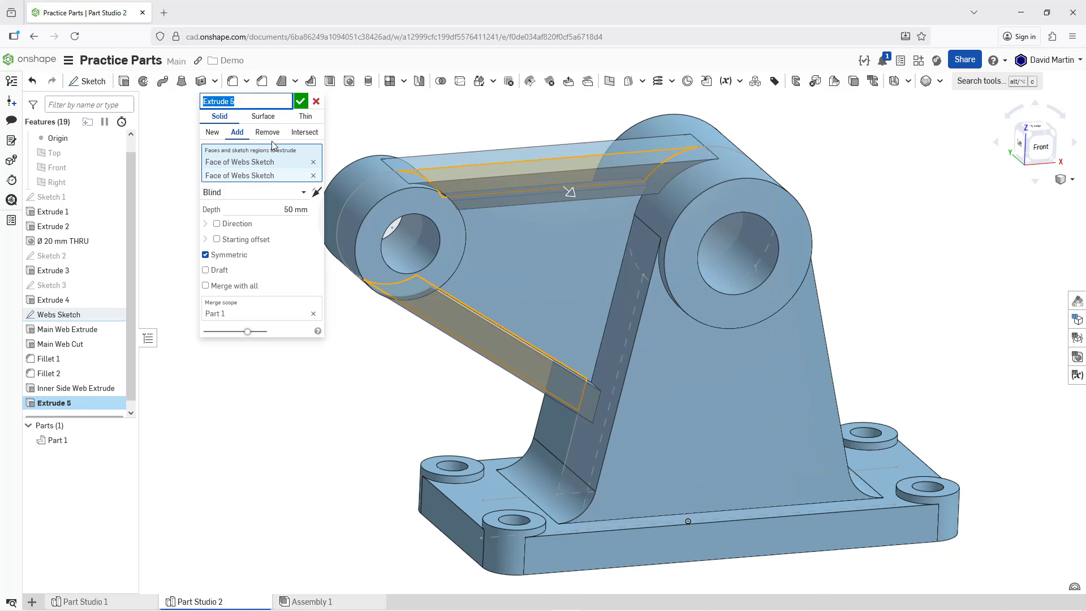
{"action": "type", "text": "Outer Side Web Extrudes"}
{"action": "key", "text": "Return"}
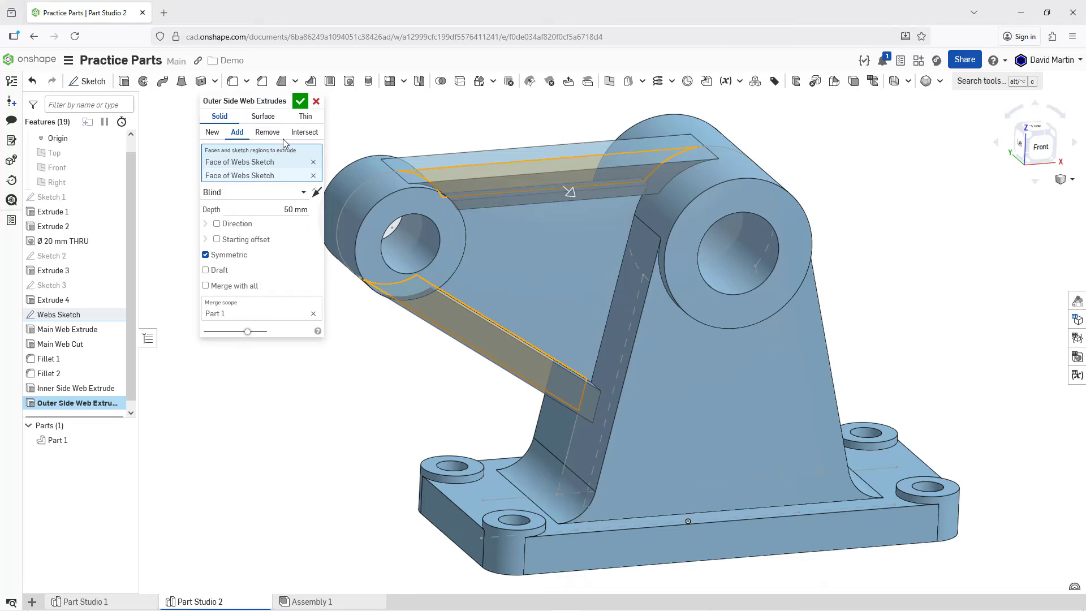
{"action": "left_click", "coordinate": [300, 101]}
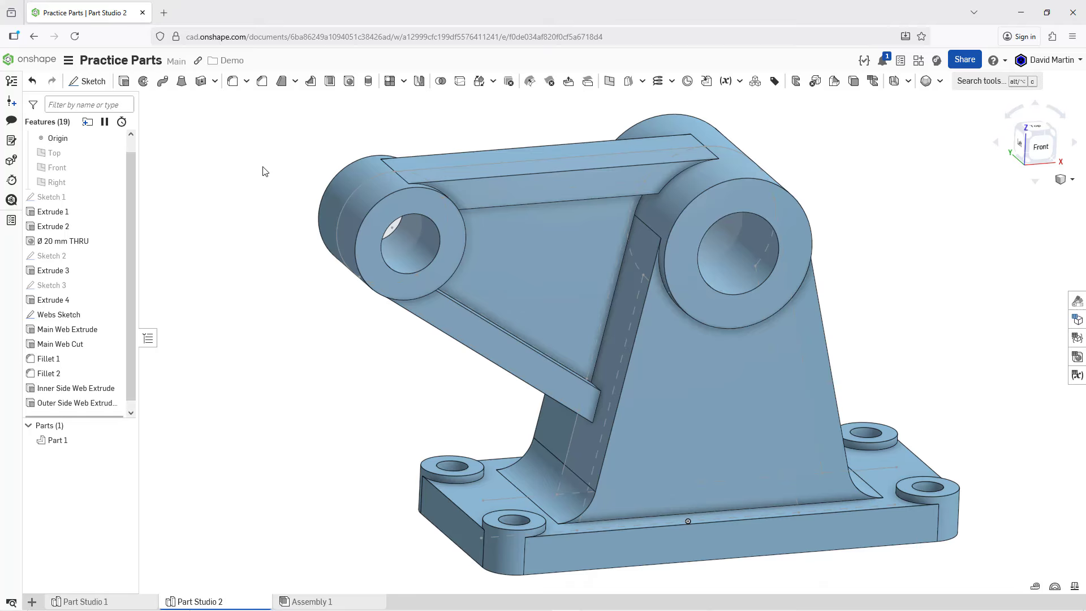
Step: Start a 15 mm radius fillet on the four inner corner edges of the side web pocket on the front side
{"action": "left_click", "coordinate": [233, 83]}
{"action": "right_click_drag", "start_coordinate": [548, 379], "coordinate": [548, 396]}
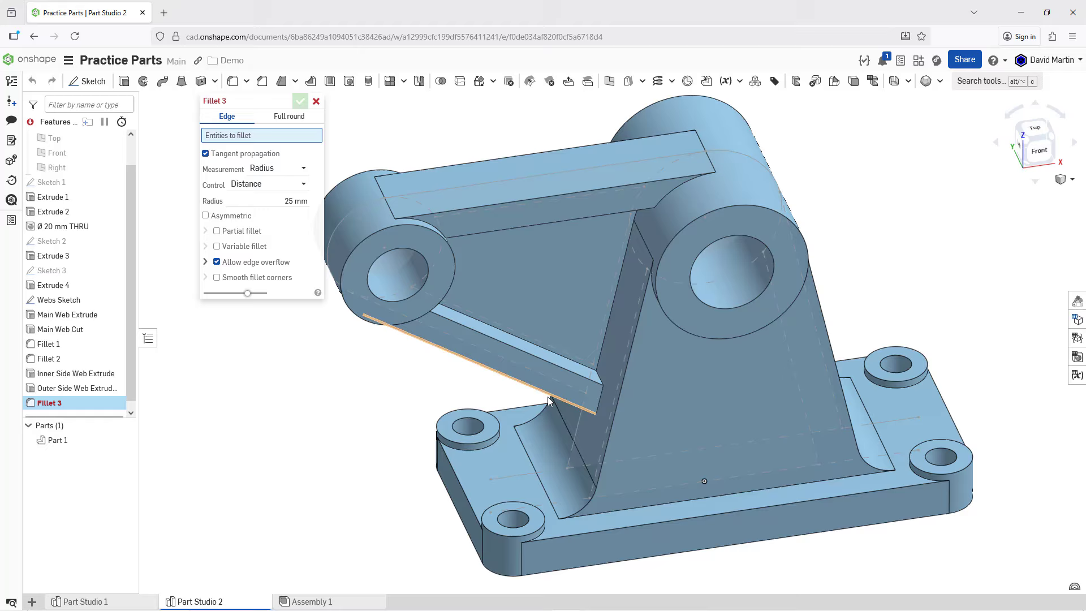
{"action": "left_click", "coordinate": [598, 375]}
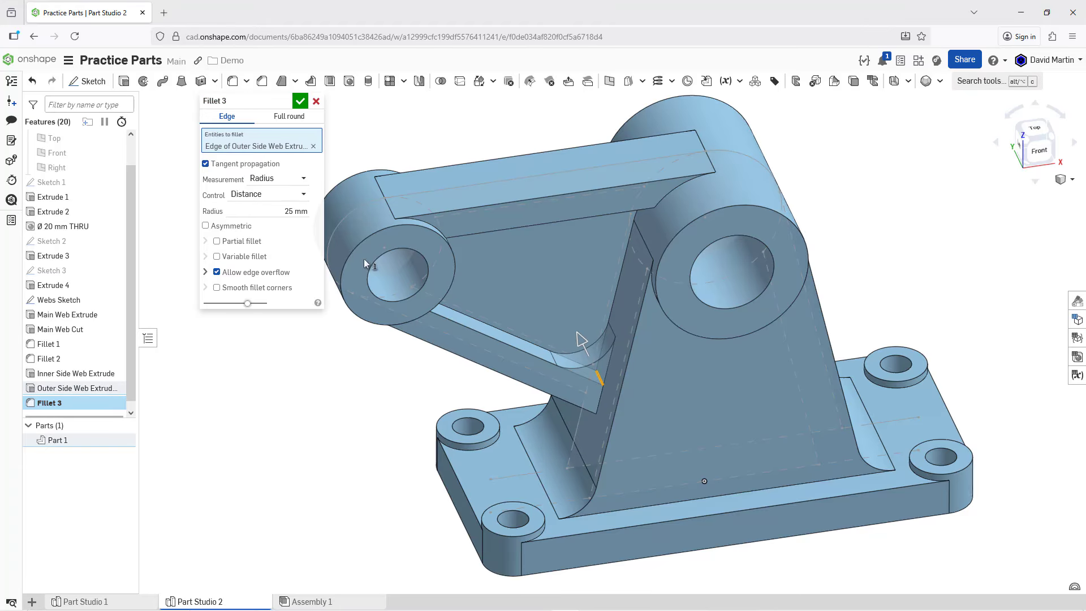
{"action": "left_click", "coordinate": [266, 212]}
{"action": "type", "text": "15"}
{"action": "key", "text": "Return"}
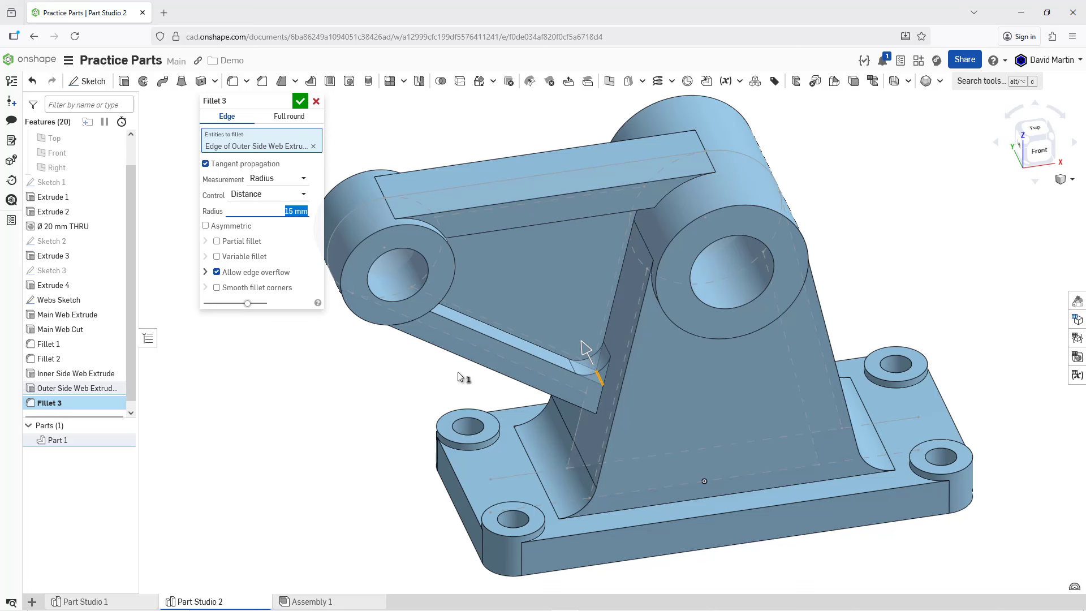
{"action": "right_click_drag", "start_coordinate": [453, 356], "coordinate": [401, 339]}
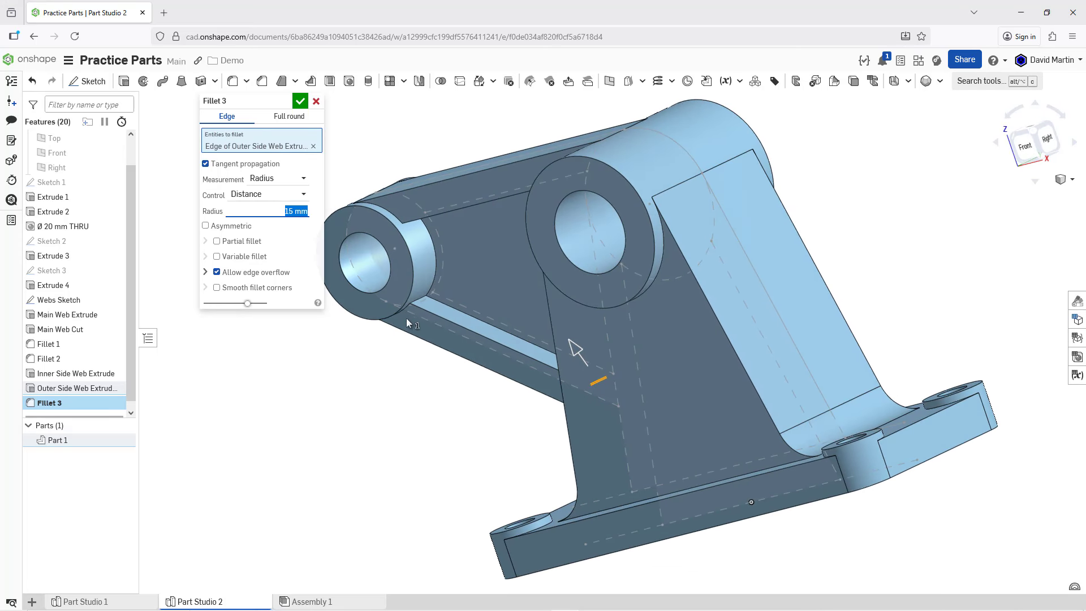
{"action": "left_click", "coordinate": [441, 320]}
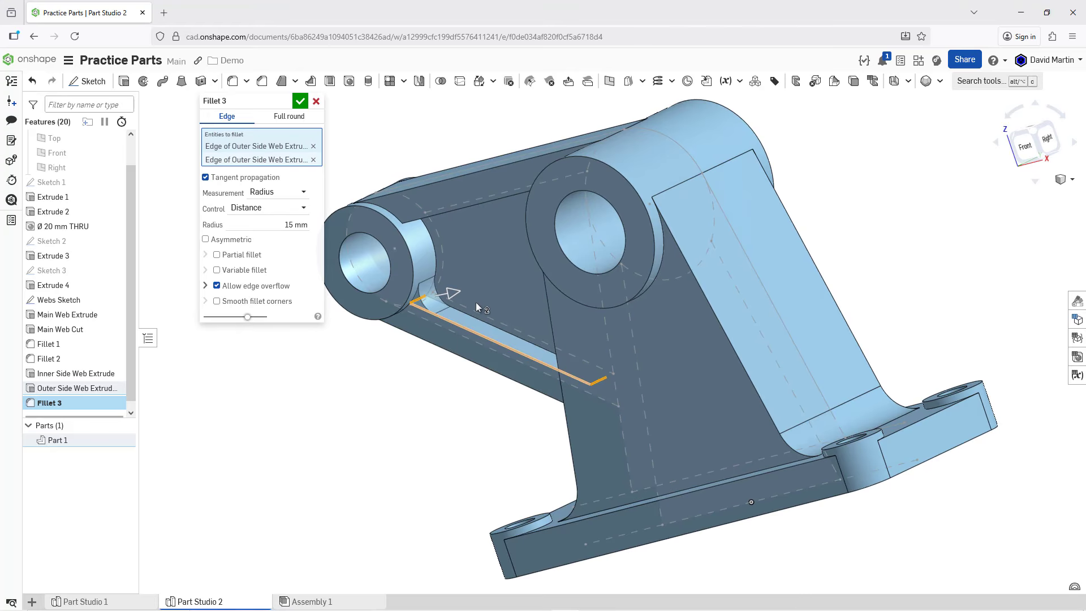
{"action": "right_click_drag", "start_coordinate": [477, 287], "coordinate": [485, 263]}
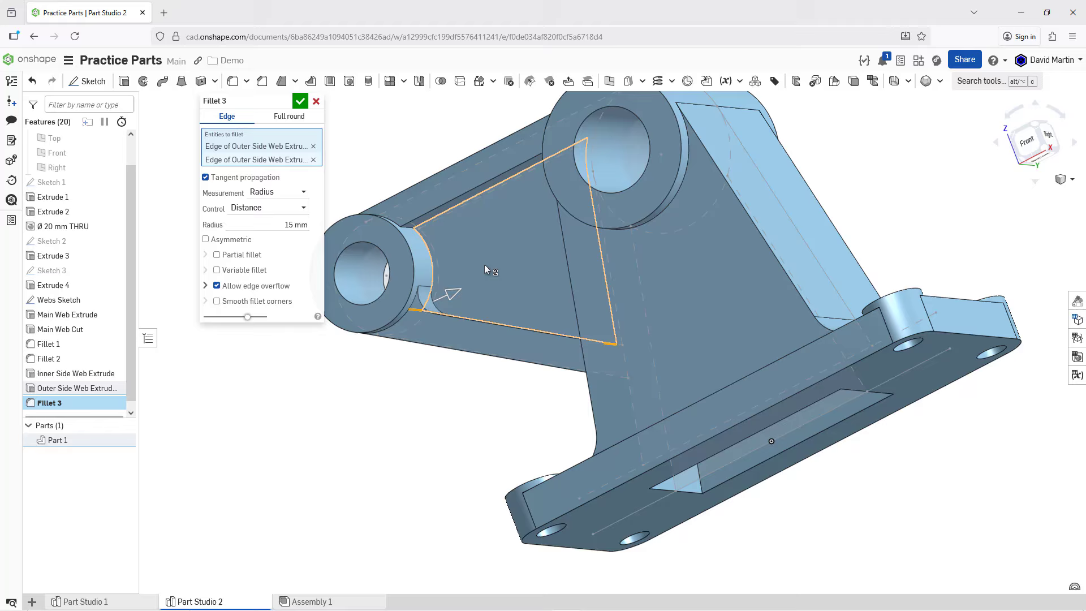
{"action": "left_click", "coordinate": [409, 226]}
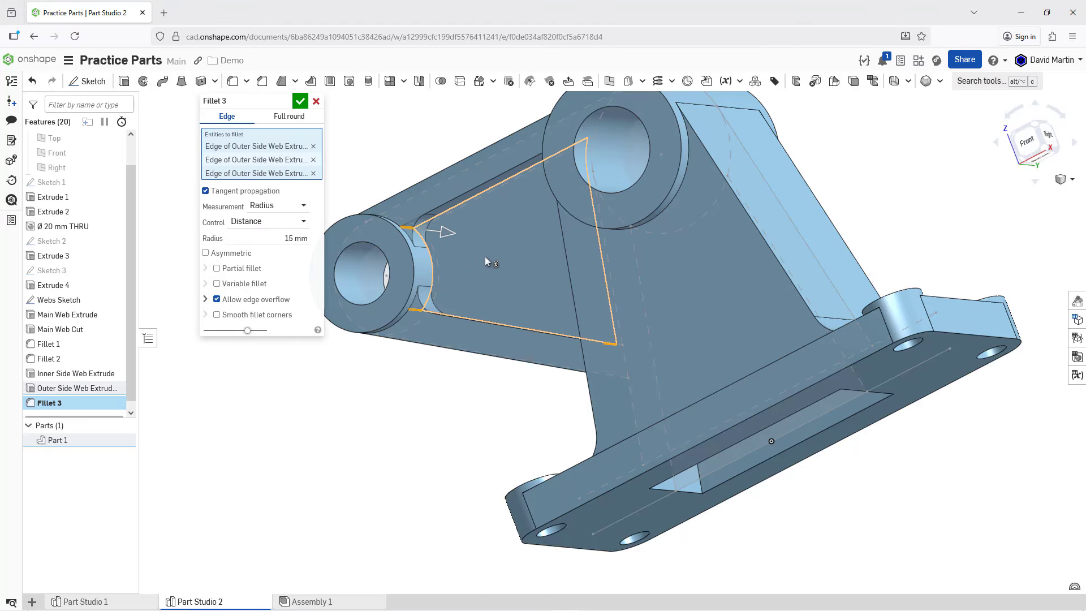
{"action": "right_click_drag", "start_coordinate": [484, 258], "coordinate": [559, 195]}
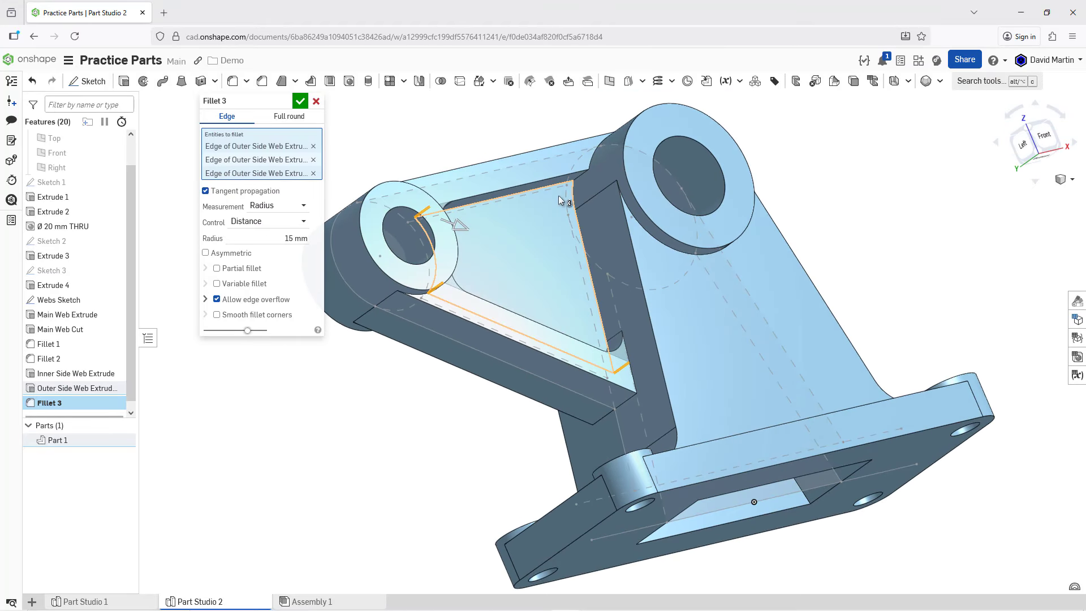
{"action": "left_click", "coordinate": [578, 177]}
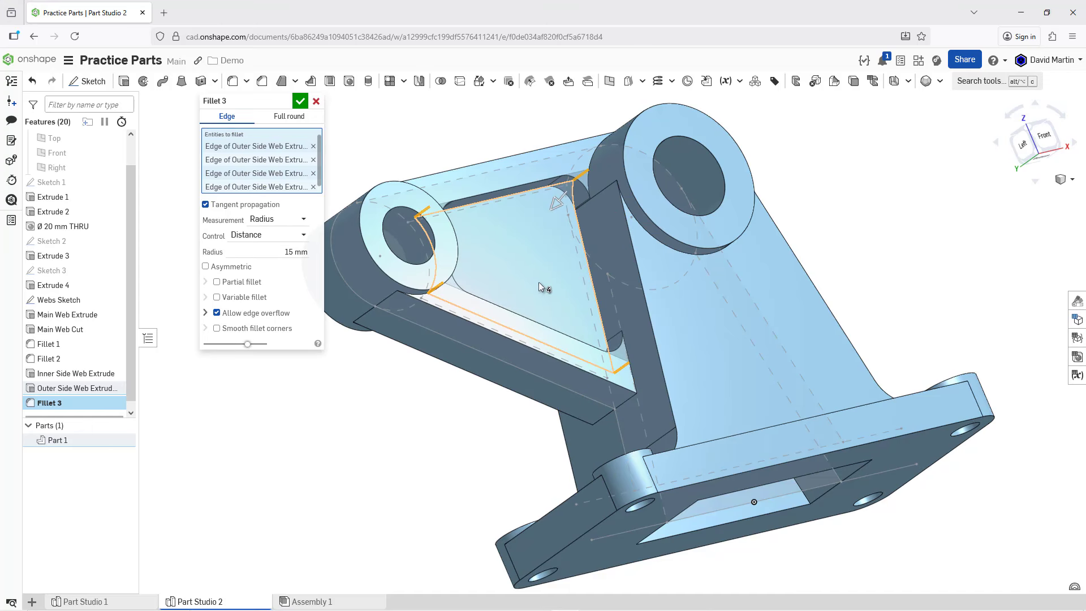
Step: Add the four inner corner edges of the side web pocket on the back side to the fillet and accept it
{"action": "right_click_drag", "start_coordinate": [538, 282], "coordinate": [716, 248]}
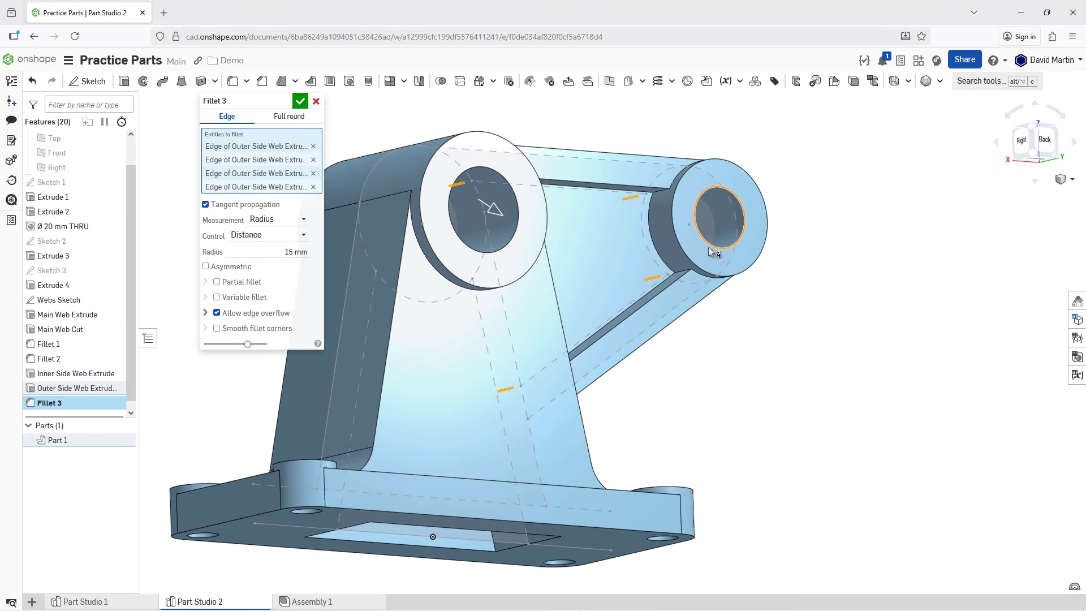
{"action": "left_click", "coordinate": [659, 196]}
{"action": "right_click_drag", "start_coordinate": [654, 242], "coordinate": [604, 295]}
{"action": "left_click", "coordinate": [680, 270]}
{"action": "left_click", "coordinate": [519, 339]}
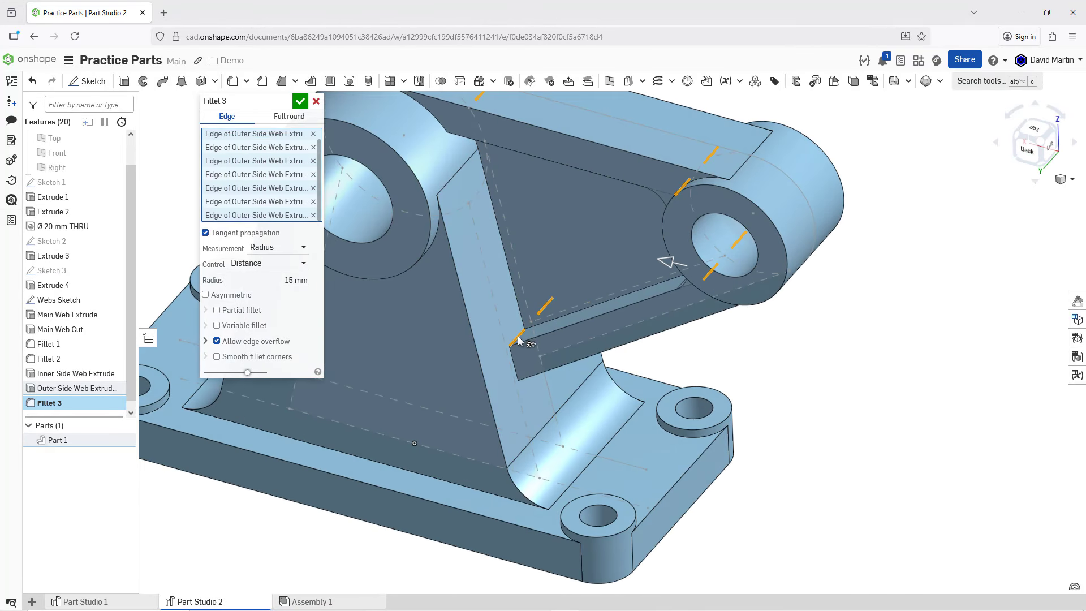
{"action": "right_click_drag", "start_coordinate": [564, 344], "coordinate": [568, 297]}
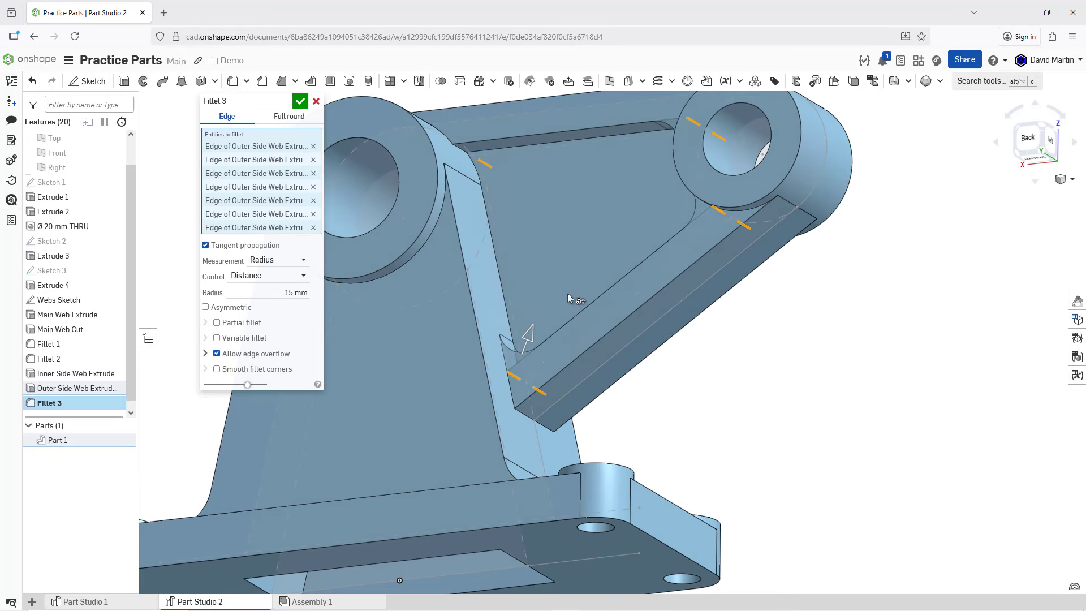
{"action": "left_click", "coordinate": [463, 152]}
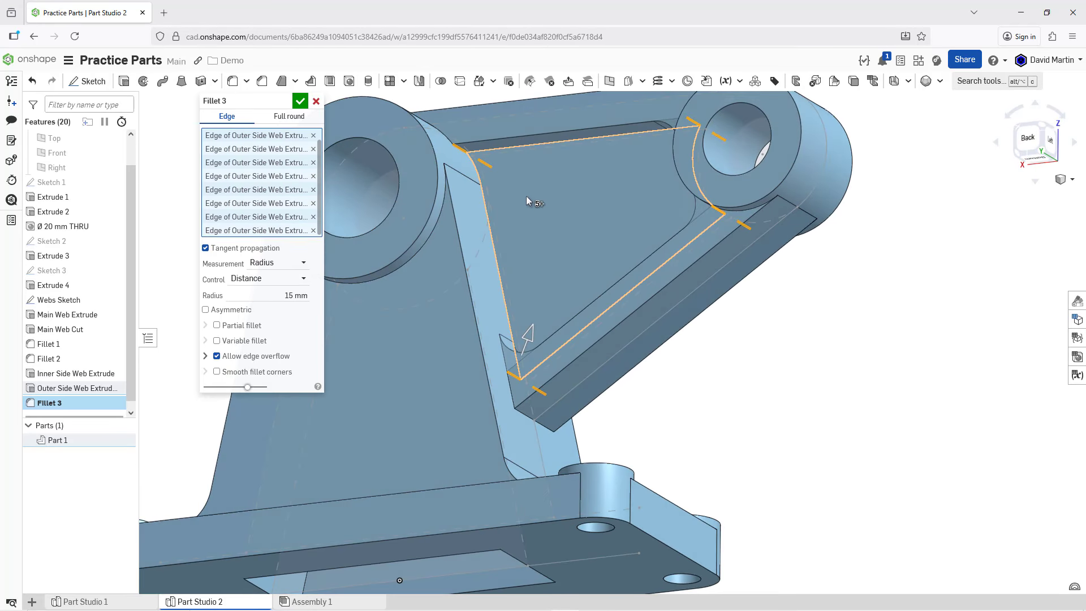
{"action": "left_click", "coordinate": [300, 102]}
Step: Hide the Webs Sketch
{"action": "scroll", "coordinate": [701, 393], "scroll_direction": "down", "scroll_amount": 4}
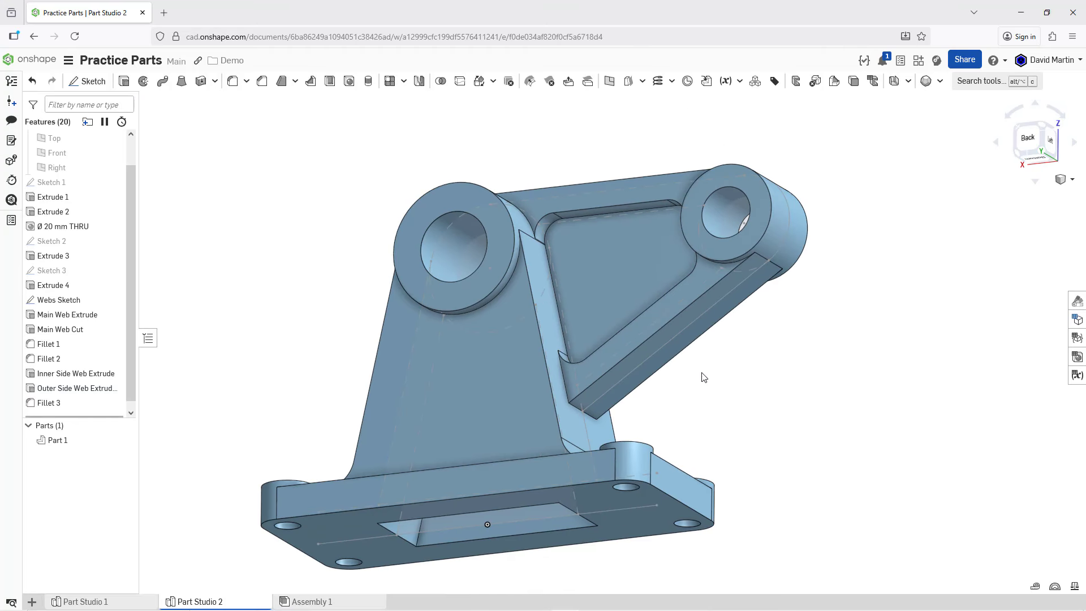
{"action": "right_click_drag", "start_coordinate": [704, 378], "coordinate": [521, 390]}
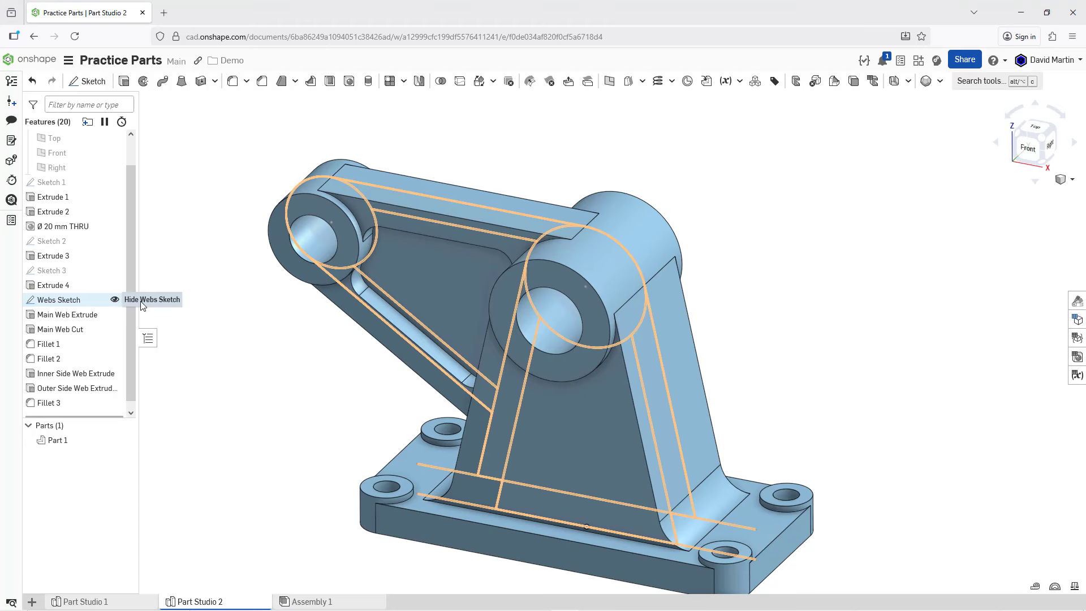
{"action": "left_click", "coordinate": [115, 299]}
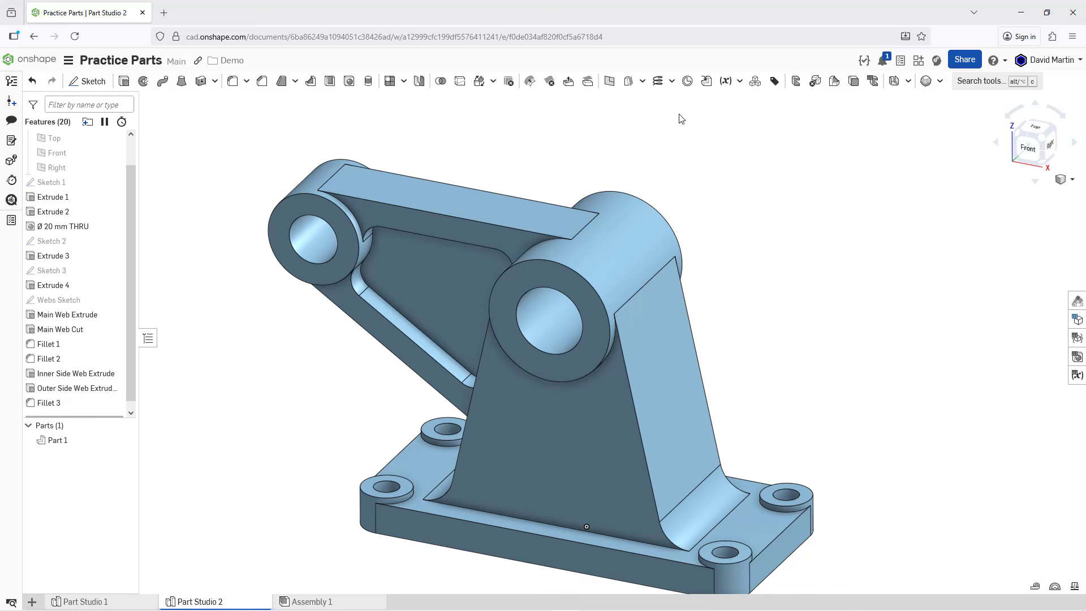
Step: Place a mate connector at the midpoint of the large cylinder's axis, with Part 1 as its owner entity
{"action": "left_click", "coordinate": [689, 85]}
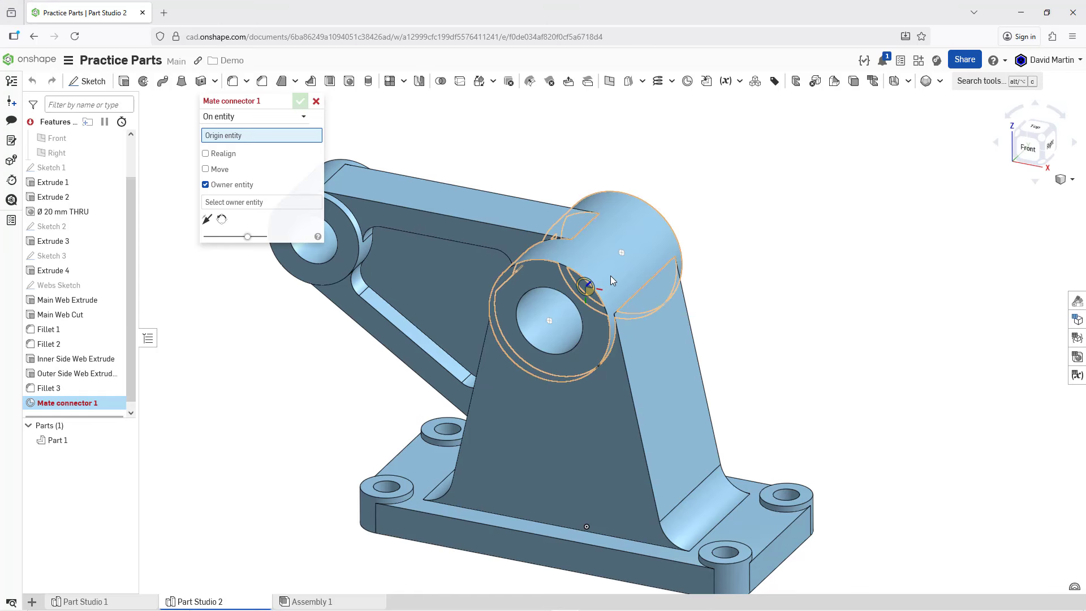
{"action": "mouse_move", "coordinate": [603, 263]}
{"action": "right_mouse_down"}
{"action": "mouse_move", "coordinate": [585, 276]}
{"action": "mouse_move", "coordinate": [598, 281]}
{"action": "right_mouse_up"}
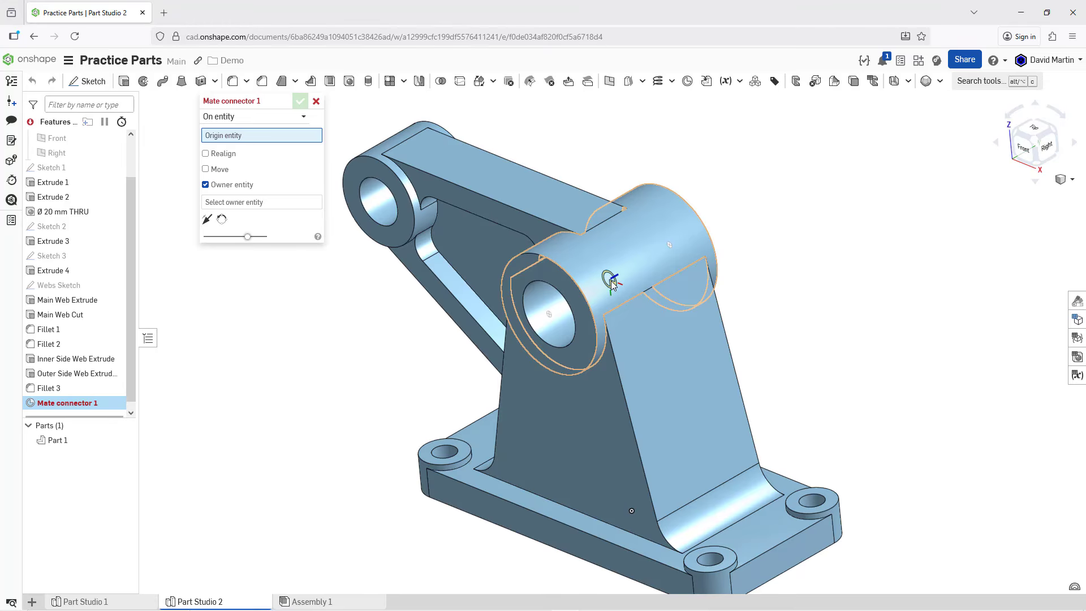
{"action": "left_click", "coordinate": [612, 284]}
{"action": "left_click", "coordinate": [462, 287]}
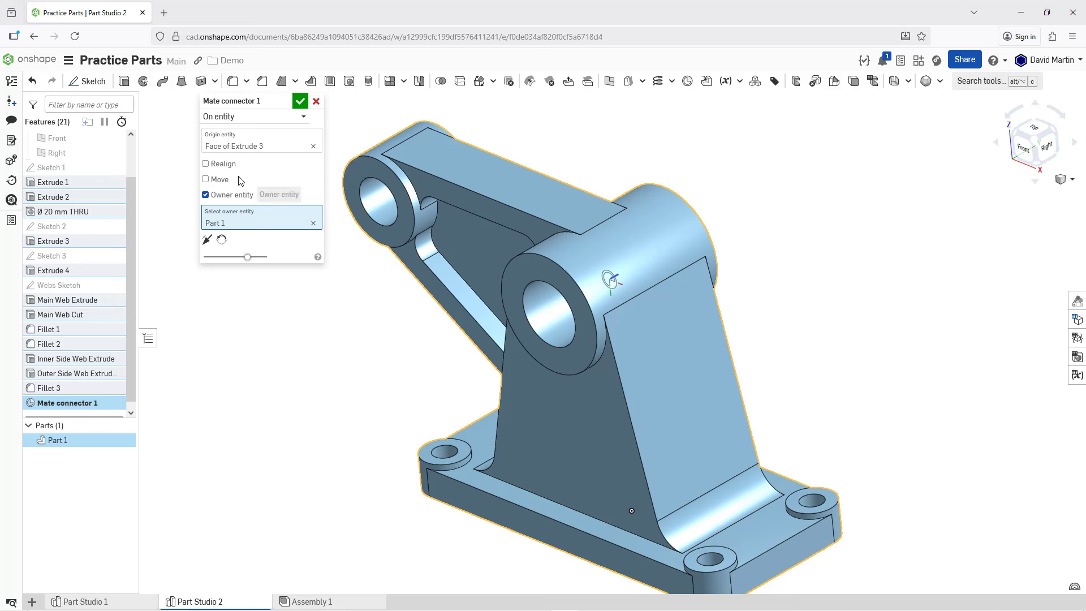
Step: Show the Top, Front and Right planes and realign the mate connector with Top as primary axis entity and Right as secondary
{"action": "left_click", "coordinate": [223, 165]}
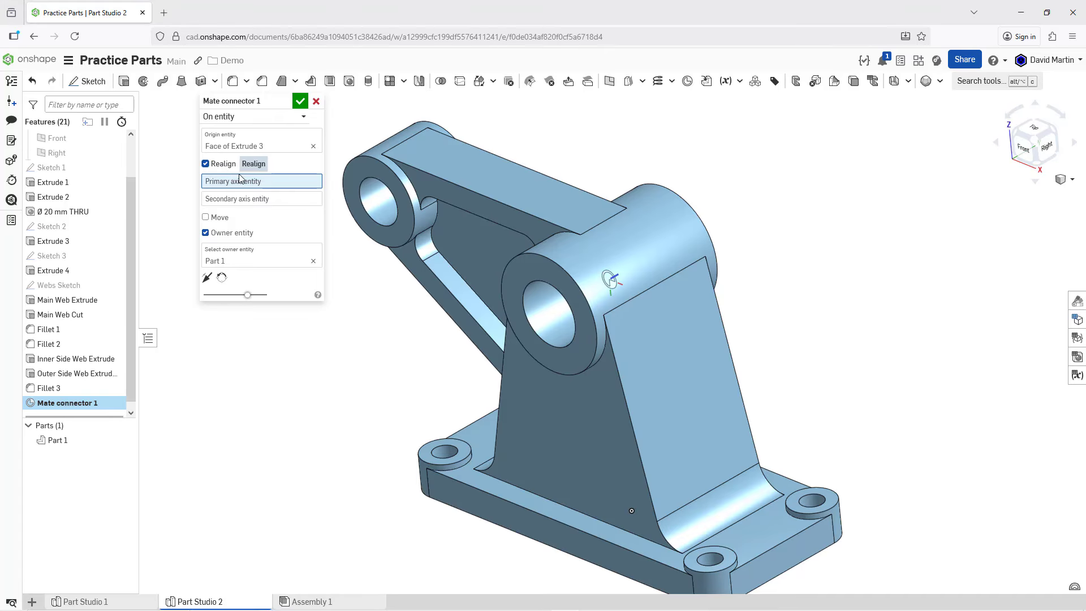
{"action": "scroll", "coordinate": [544, 247], "scroll_direction": "down", "scroll_amount": 2}
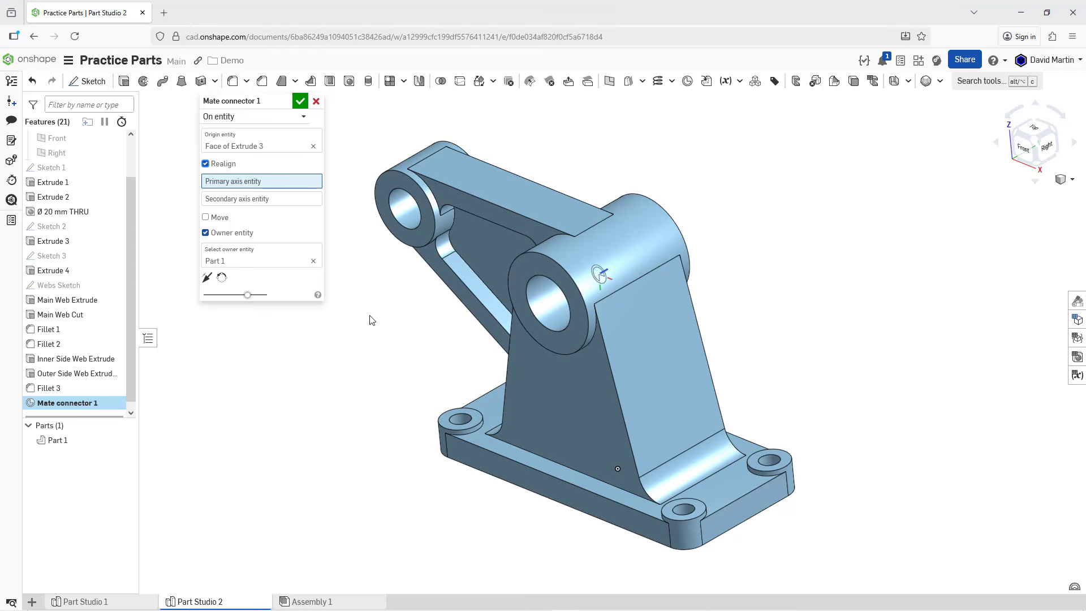
{"action": "scroll", "coordinate": [80, 193], "scroll_direction": "up", "scroll_amount": 2}
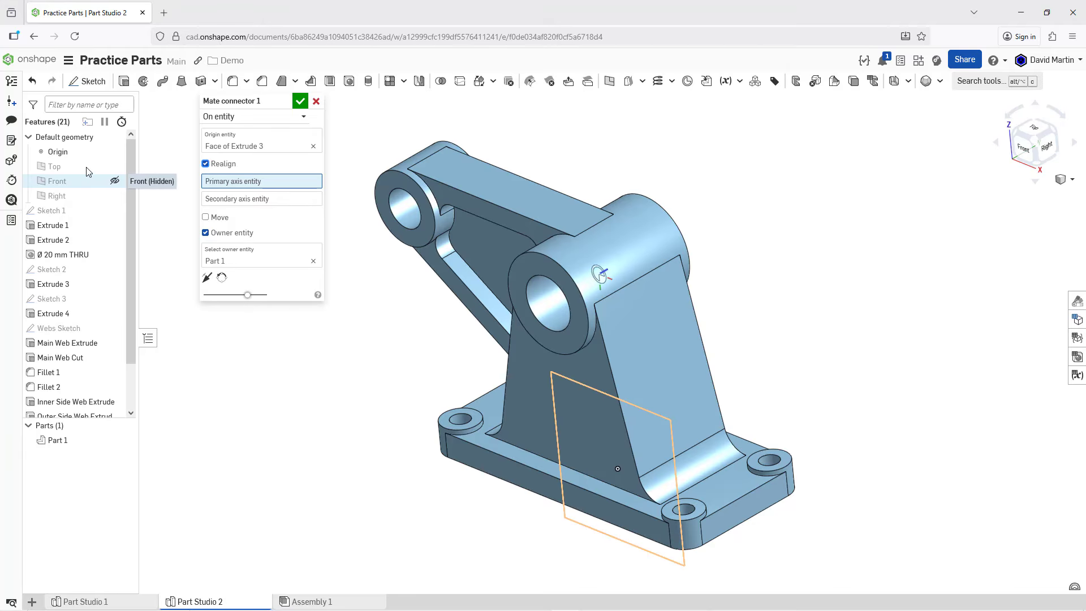
{"action": "left_click", "coordinate": [115, 167]}
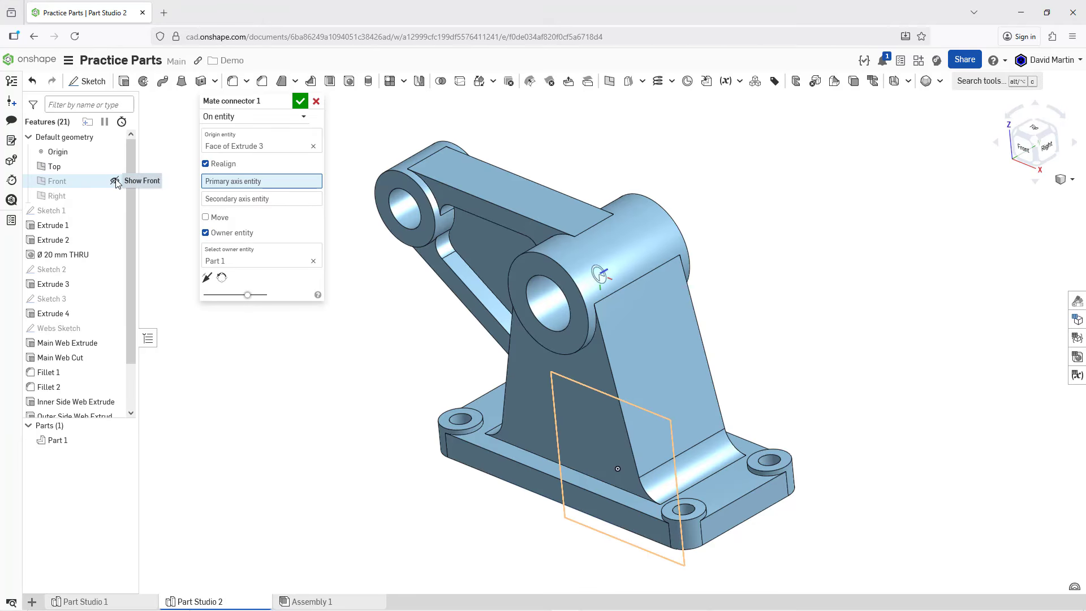
{"action": "left_click", "coordinate": [115, 181]}
{"action": "left_click", "coordinate": [115, 196]}
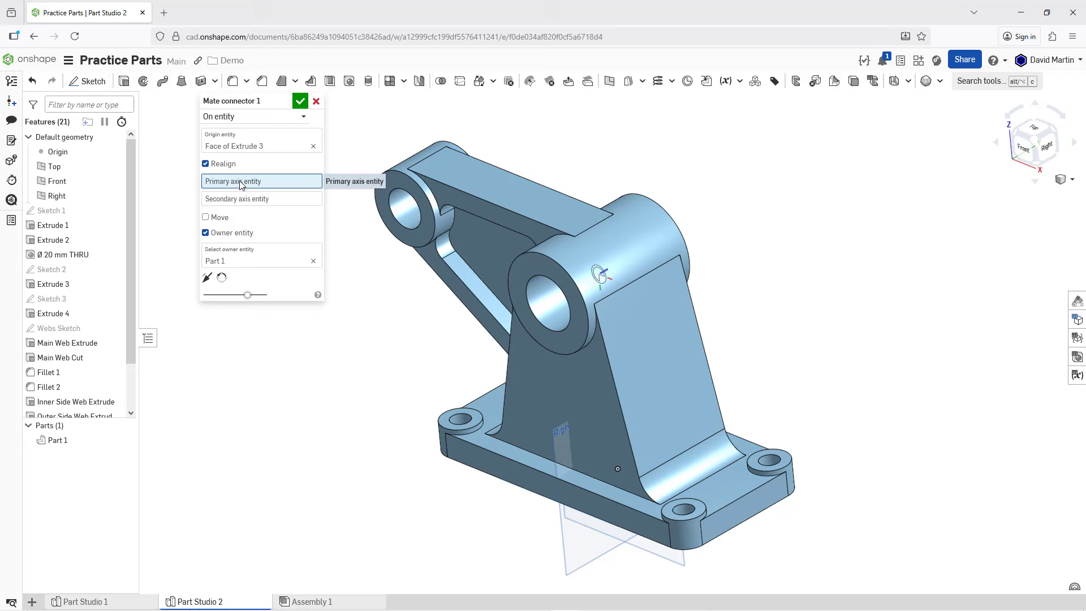
{"action": "left_click", "coordinate": [61, 171]}
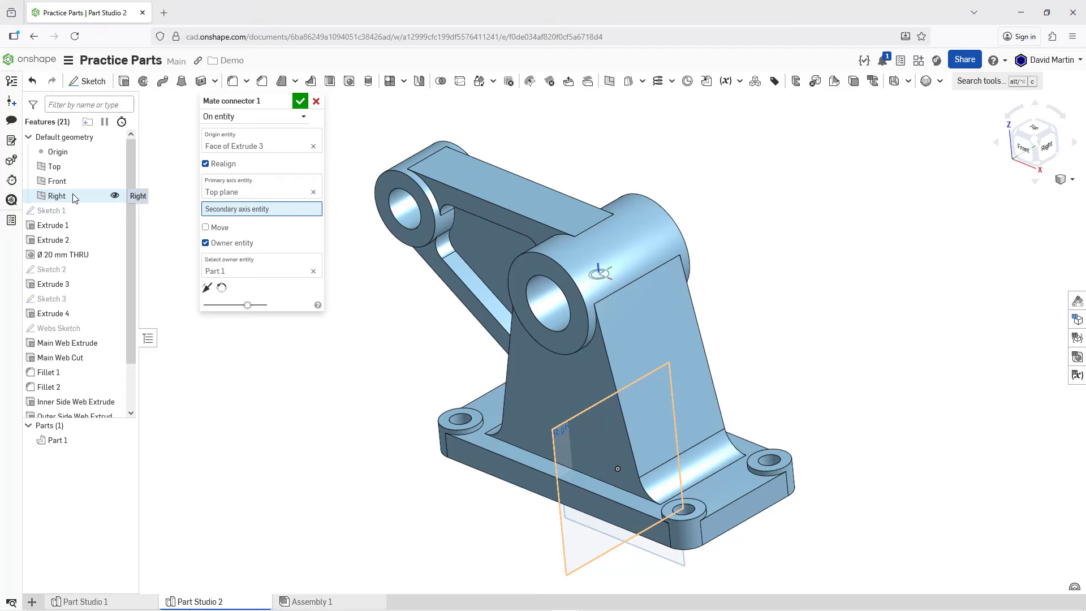
{"action": "left_click", "coordinate": [56, 196]}
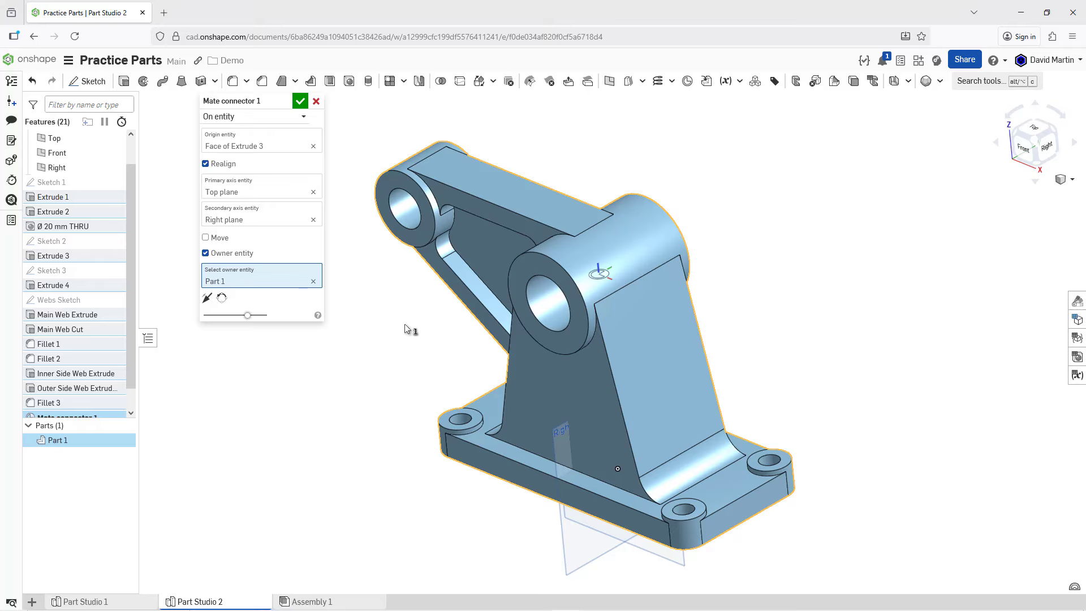
Step: Enable Move for the mate connector and offset it 55 mm along Z
{"action": "left_click", "coordinate": [205, 238]}
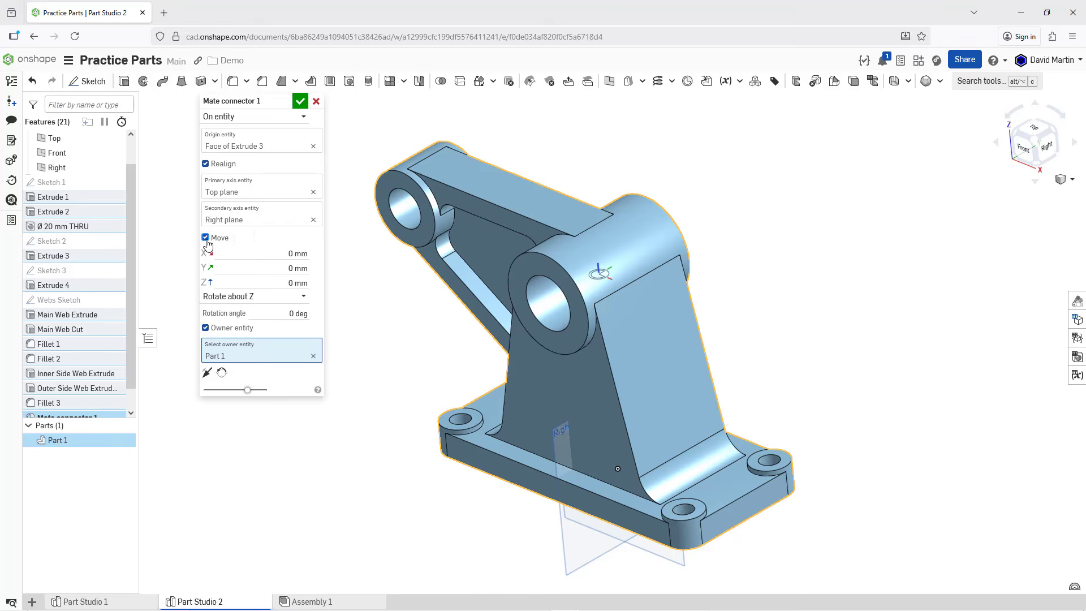
{"action": "left_click", "coordinate": [243, 283]}
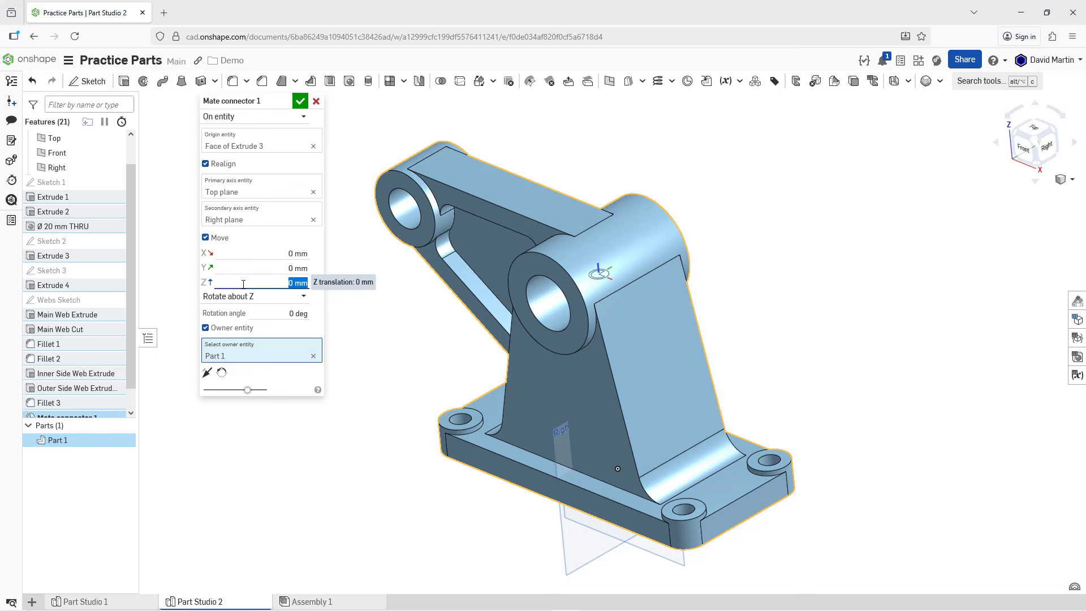
{"action": "type", "text": "55"}
{"action": "key", "text": "Return"}
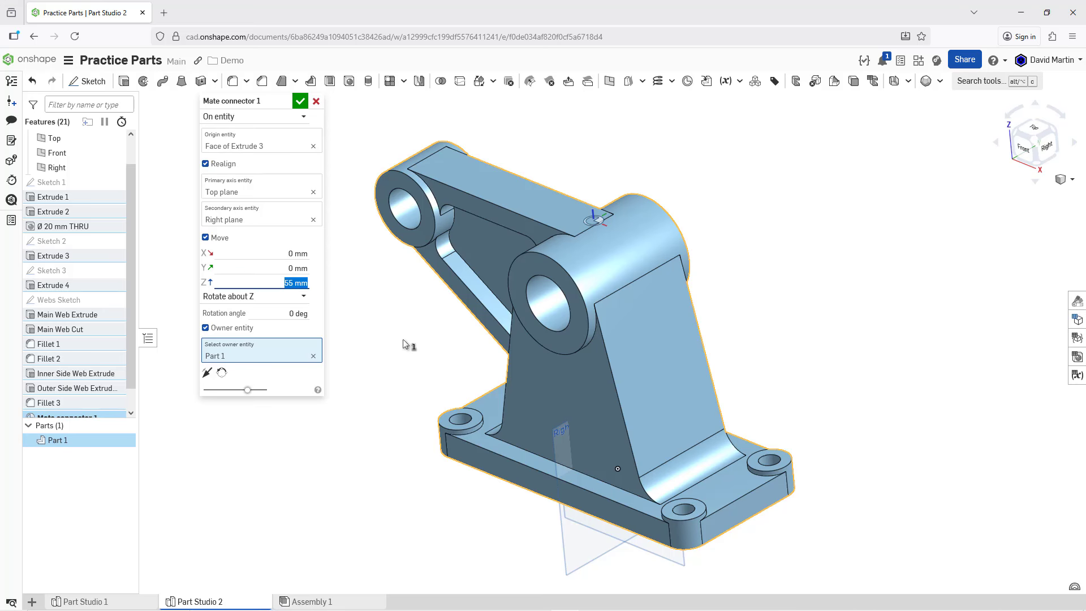
{"action": "mouse_move", "coordinate": [413, 330]}
{"action": "right_mouse_down"}
{"action": "mouse_move", "coordinate": [437, 311]}
{"action": "mouse_move", "coordinate": [440, 339]}
{"action": "mouse_move", "coordinate": [424, 347]}
{"action": "right_mouse_up"}
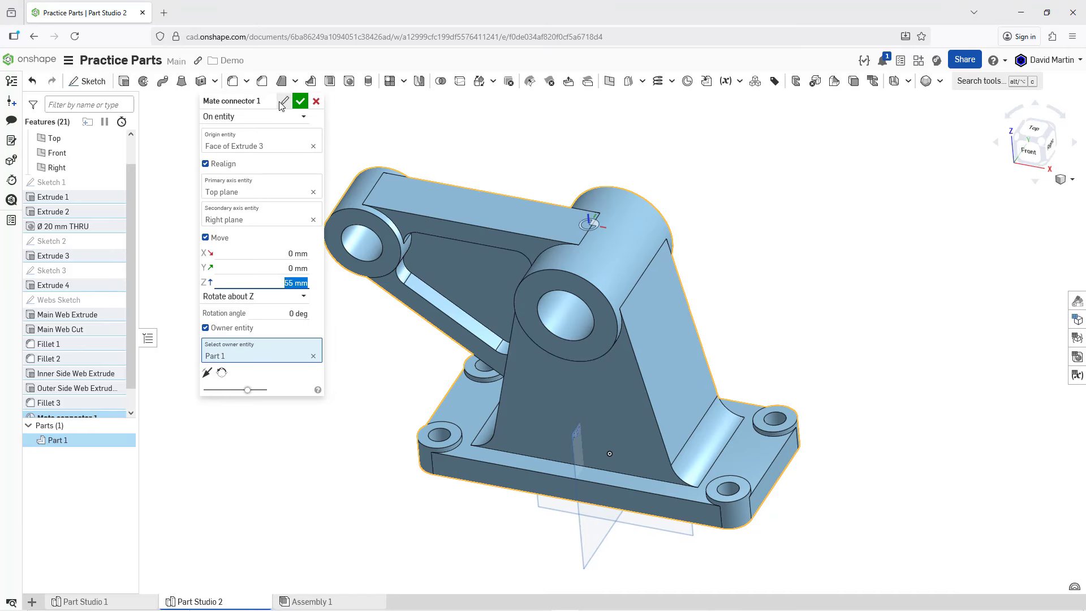
Step: Rename the mate connector to Top Sketch Mate Connector and accept it
{"action": "left_click", "coordinate": [285, 101]}
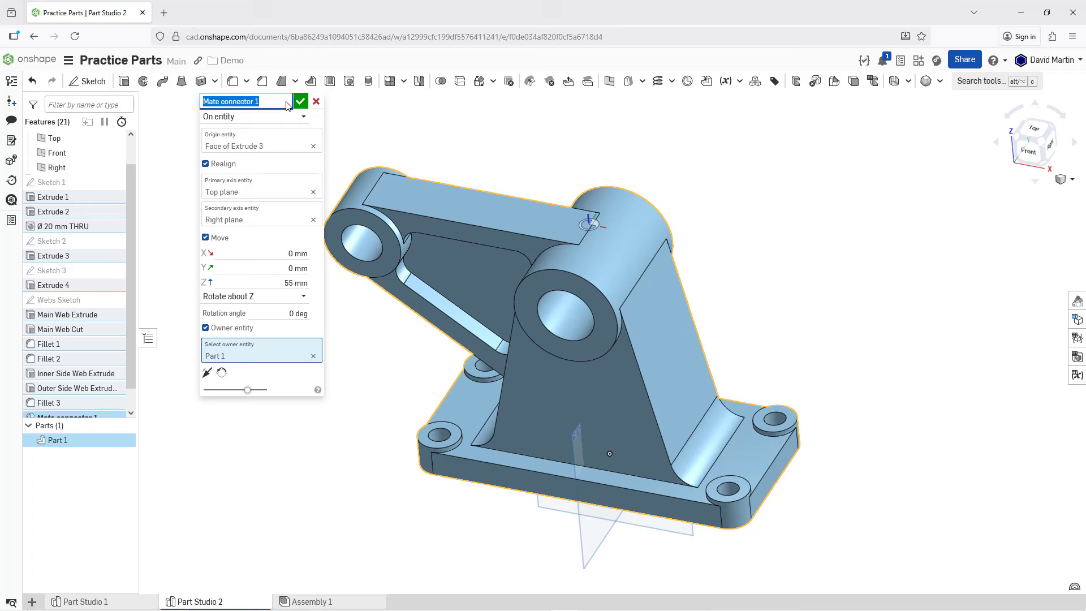
{"action": "type", "text": "Top "}
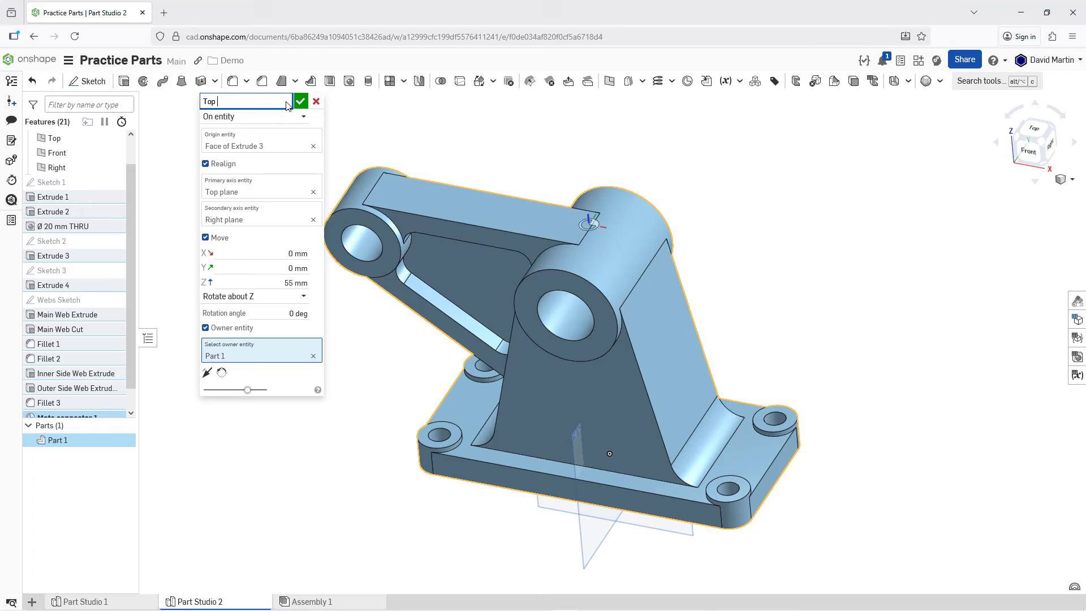
{"action": "type", "text": "Sketch Mate Connector"}
{"action": "key", "text": "Return"}
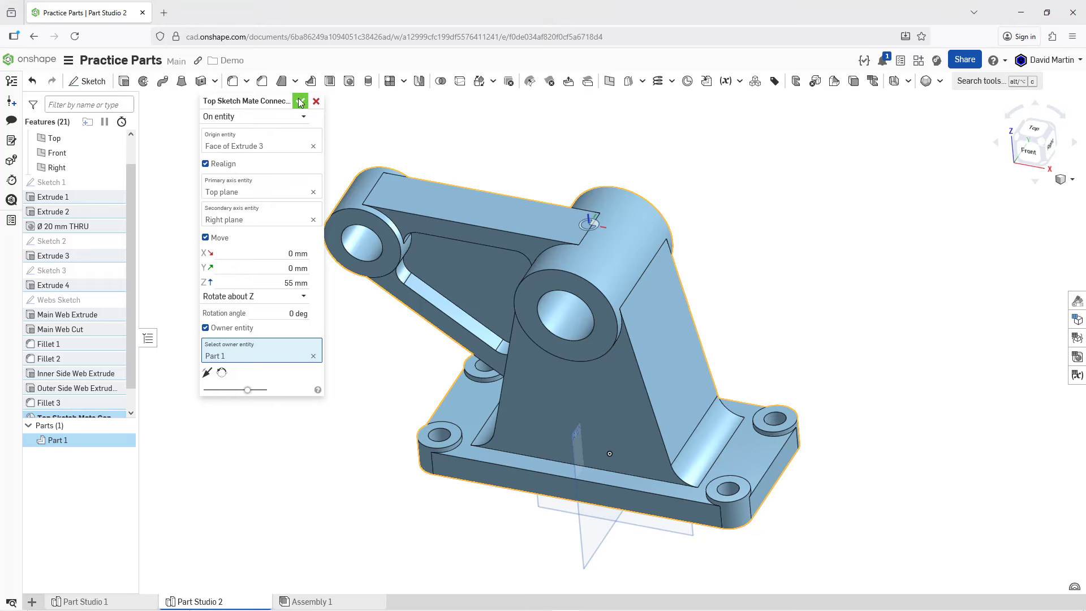
{"action": "left_click", "coordinate": [300, 101]}
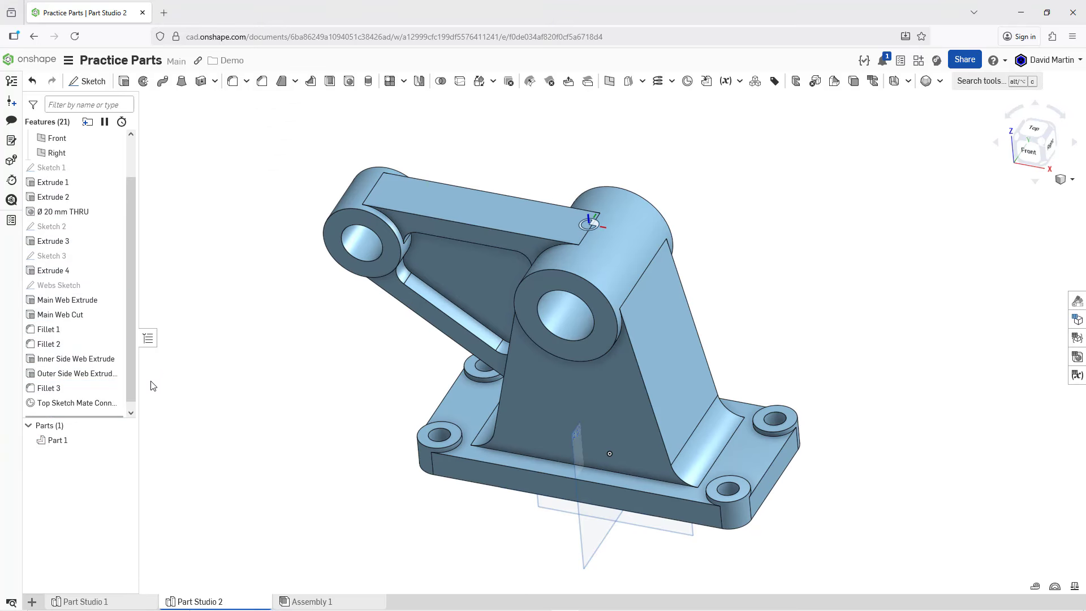
Step: Start a new sketch on the Top Sketch Mate Connector, view it normal to the sketch plane, and hide the connector
{"action": "right_click", "coordinate": [96, 408]}
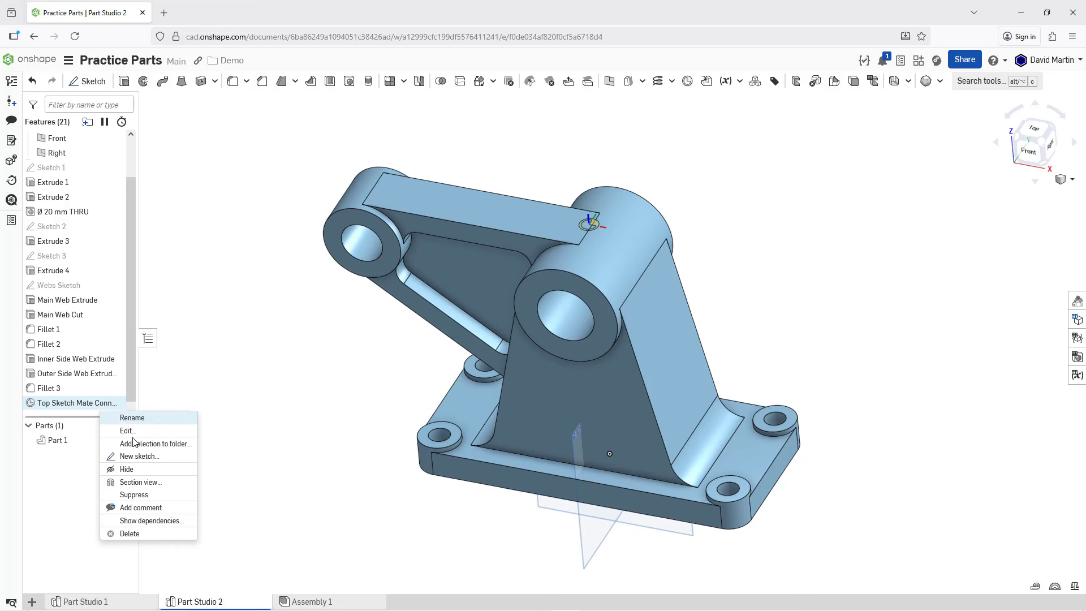
{"action": "left_click", "coordinate": [158, 457]}
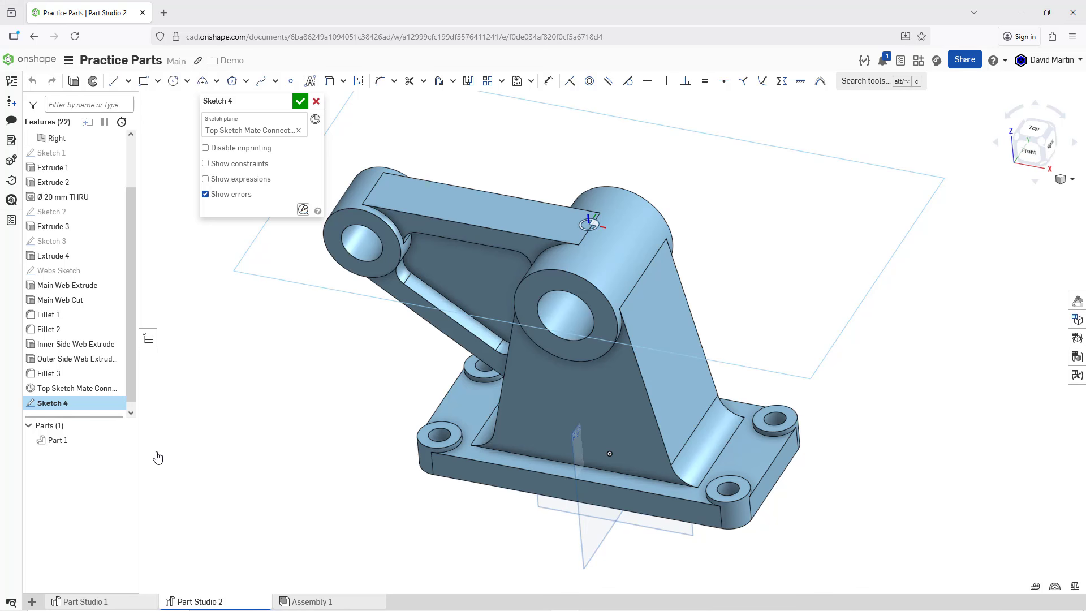
{"action": "right_click", "coordinate": [320, 363]}
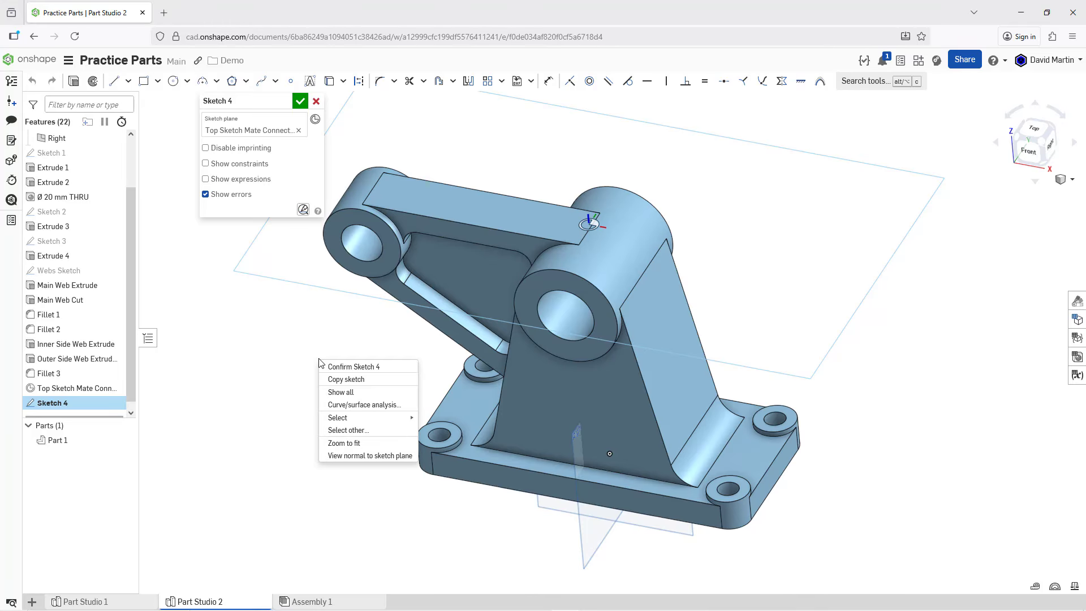
{"action": "left_click", "coordinate": [363, 456]}
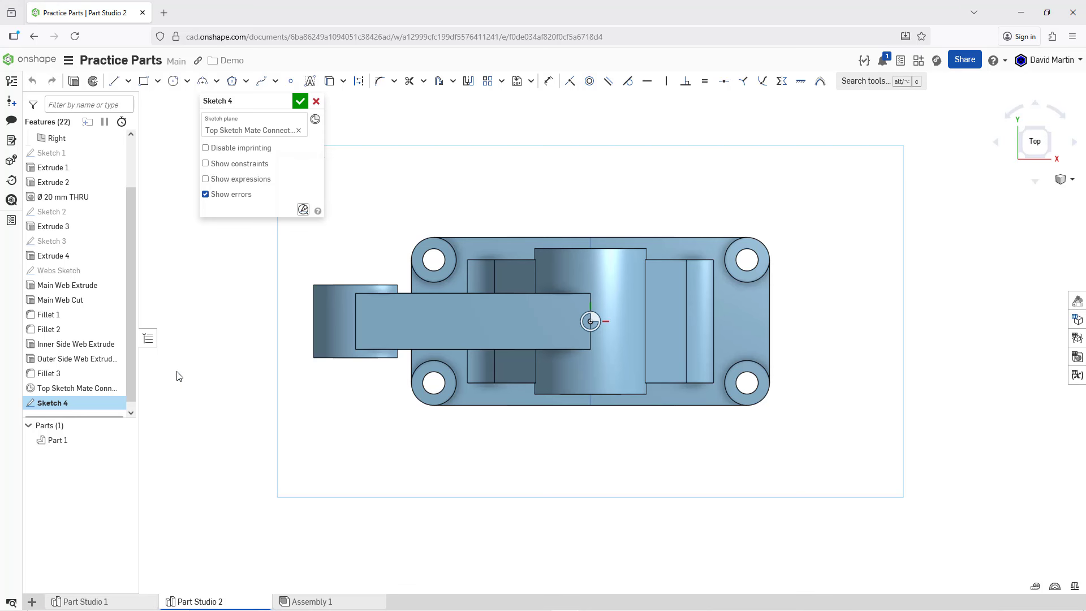
{"action": "left_click", "coordinate": [120, 389]}
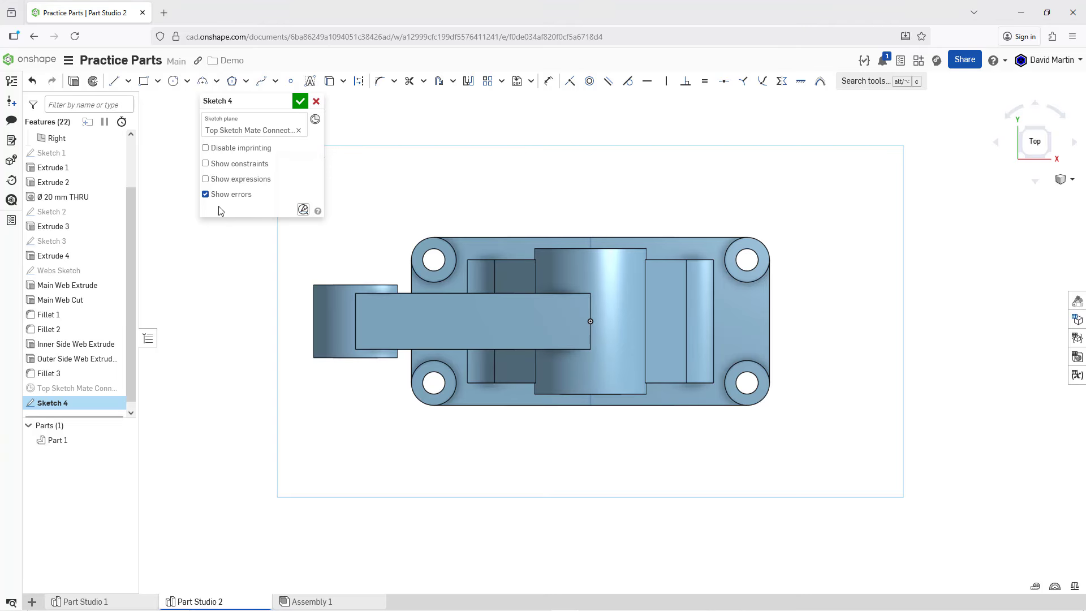
Step: Sketch a circle about 61 mm in diameter centred on the sketch origin above the large cylinder
{"action": "left_click", "coordinate": [173, 81]}
{"action": "left_click", "coordinate": [590, 322]}
{"action": "left_click", "coordinate": [569, 289]}
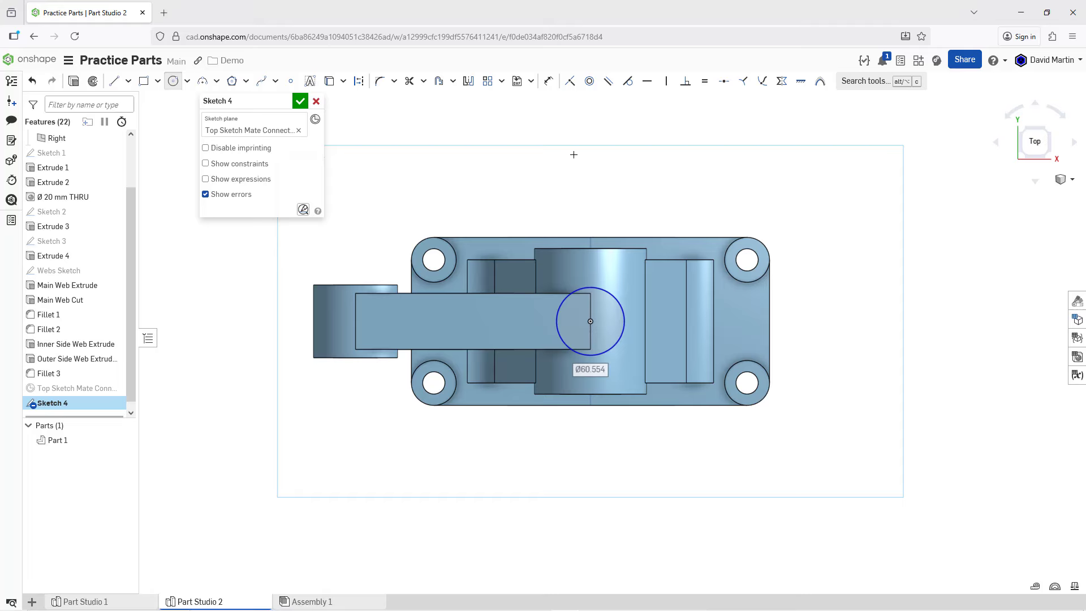
Step: Try to apply a coincident constraint between the circle and the long upper edge of the main web
{"action": "left_click", "coordinate": [570, 81]}
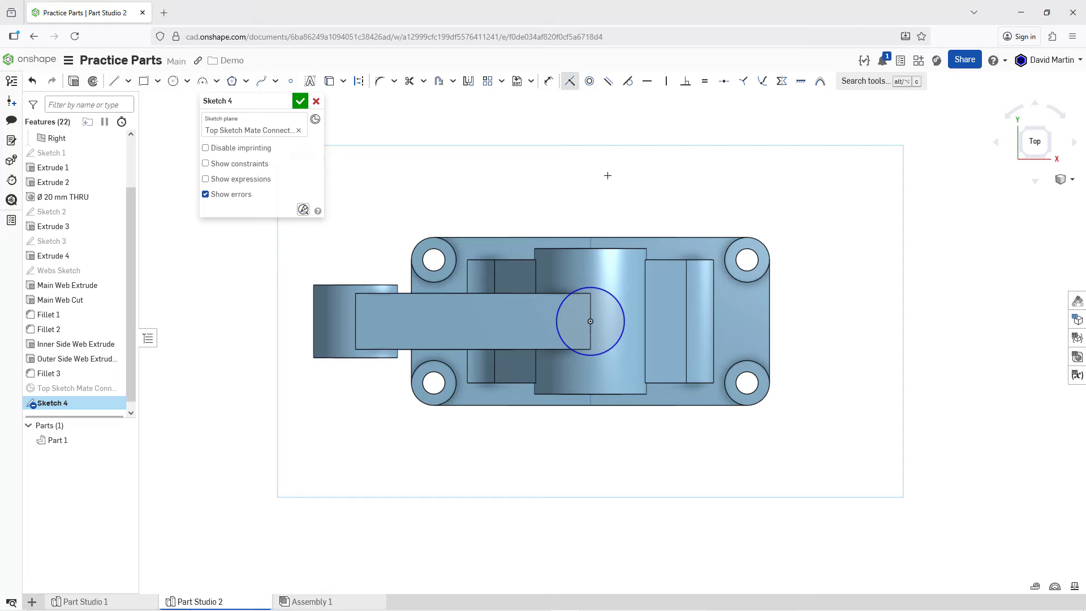
{"action": "left_click", "coordinate": [589, 287]}
{"action": "left_click", "coordinate": [563, 293]}
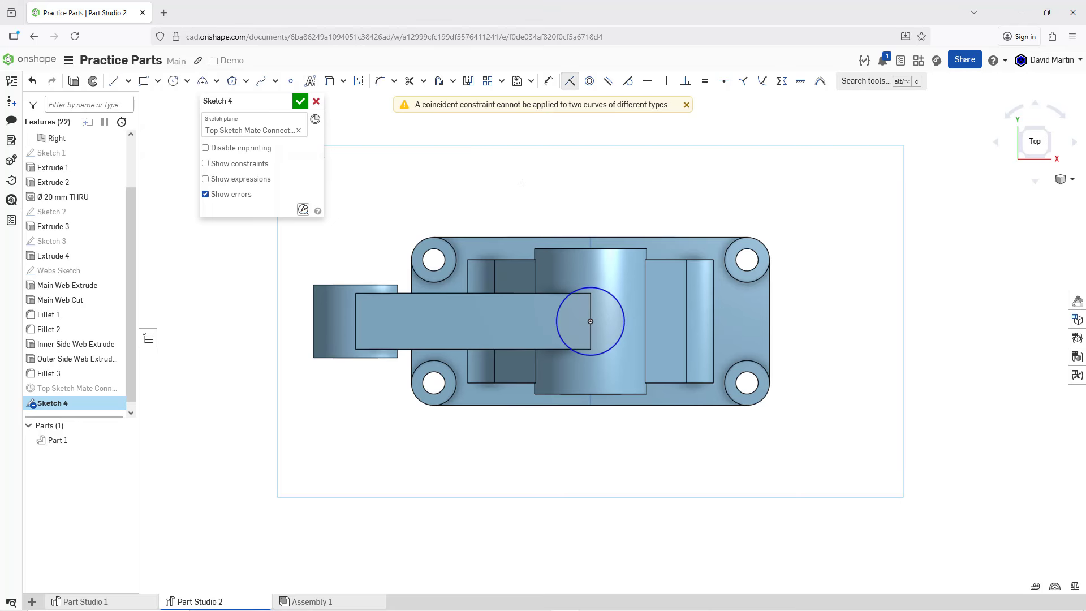
{"action": "left_click", "coordinate": [686, 104]}
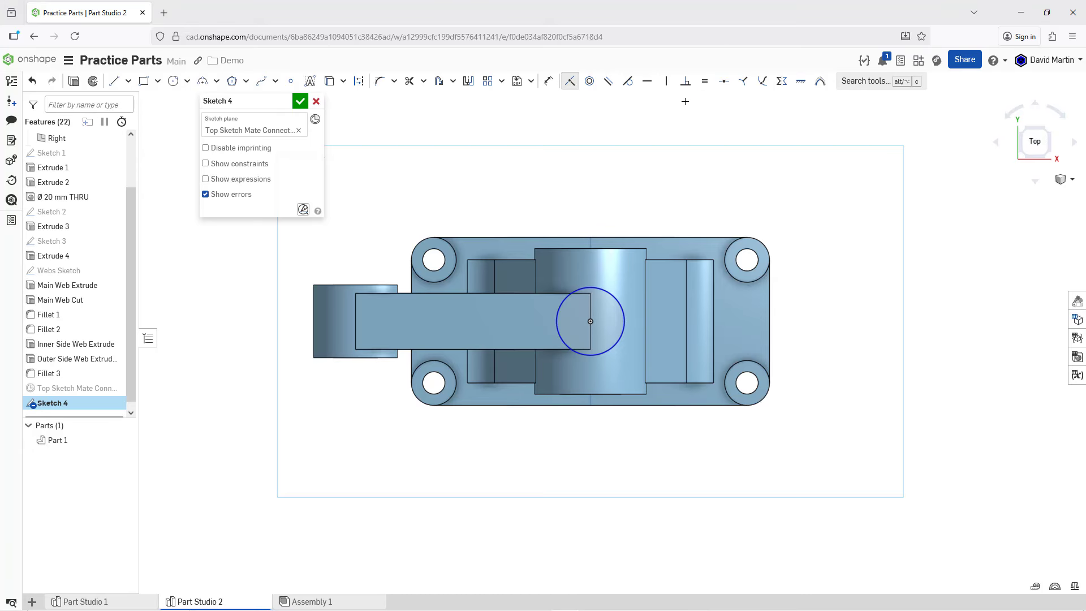
Step: Make the circle tangent to the long upper edge of the main web
{"action": "left_click", "coordinate": [628, 80]}
{"action": "left_click", "coordinate": [573, 291]}
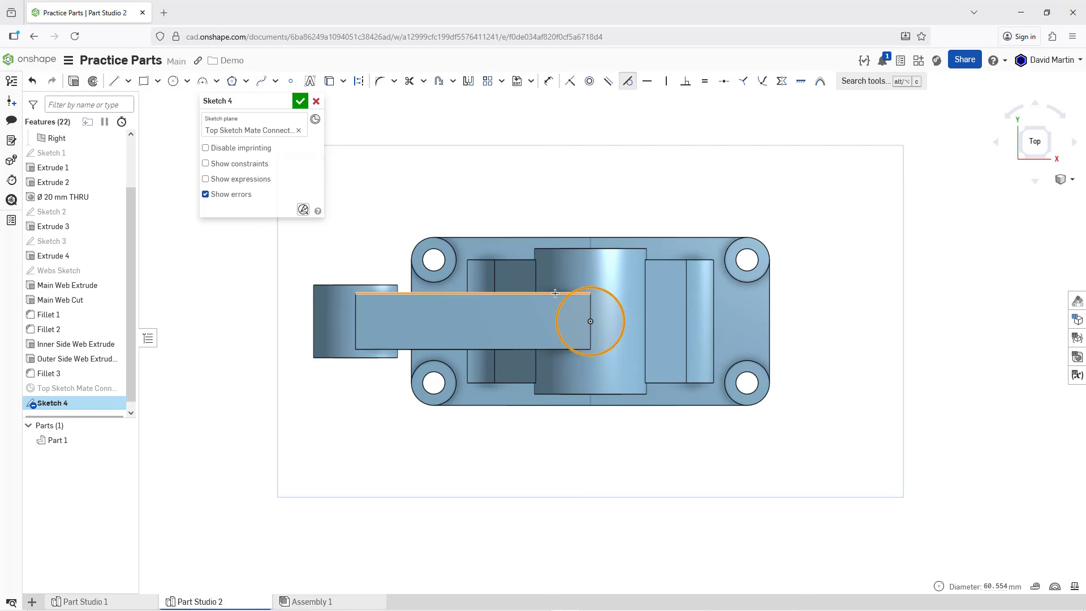
{"action": "left_click", "coordinate": [555, 293]}
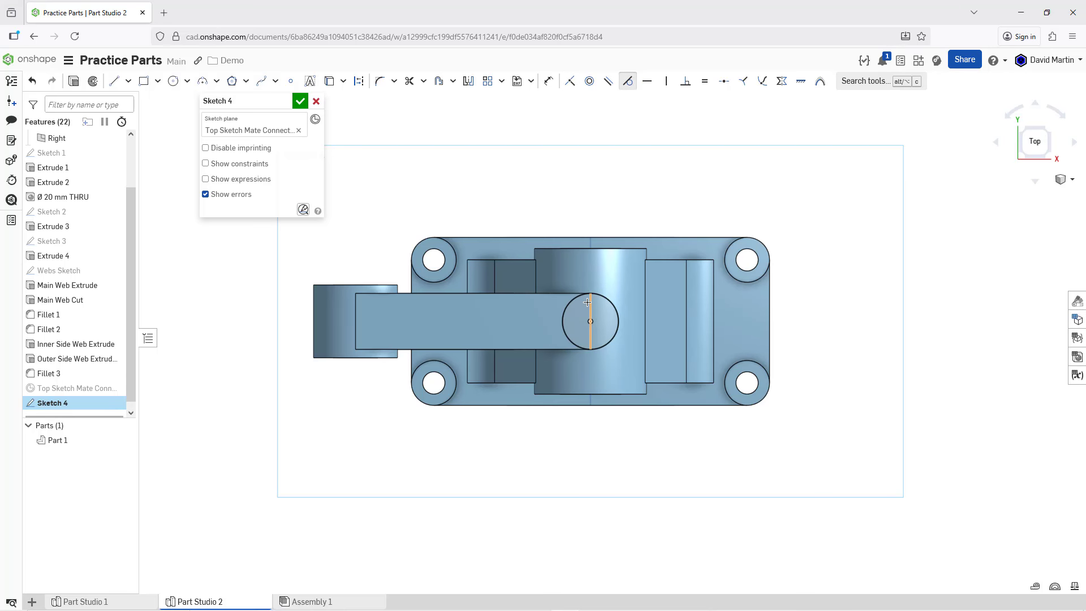
Step: Sketch a smaller concentric circle inside the first one and dimension its diameter to 25 mm
{"action": "scroll", "coordinate": [587, 303], "scroll_direction": "up", "scroll_amount": 3}
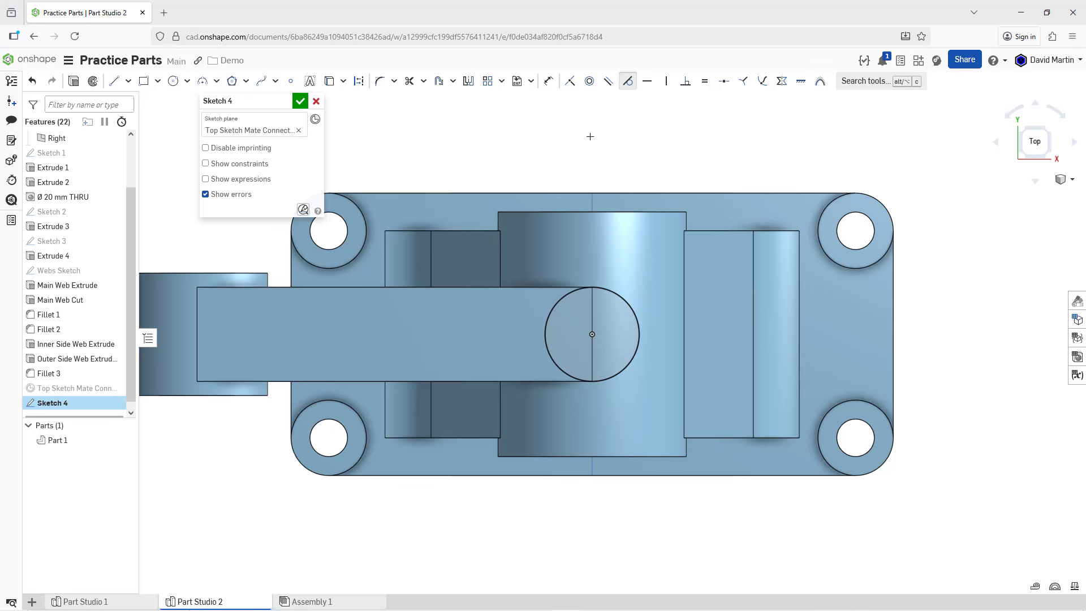
{"action": "left_click", "coordinate": [173, 81]}
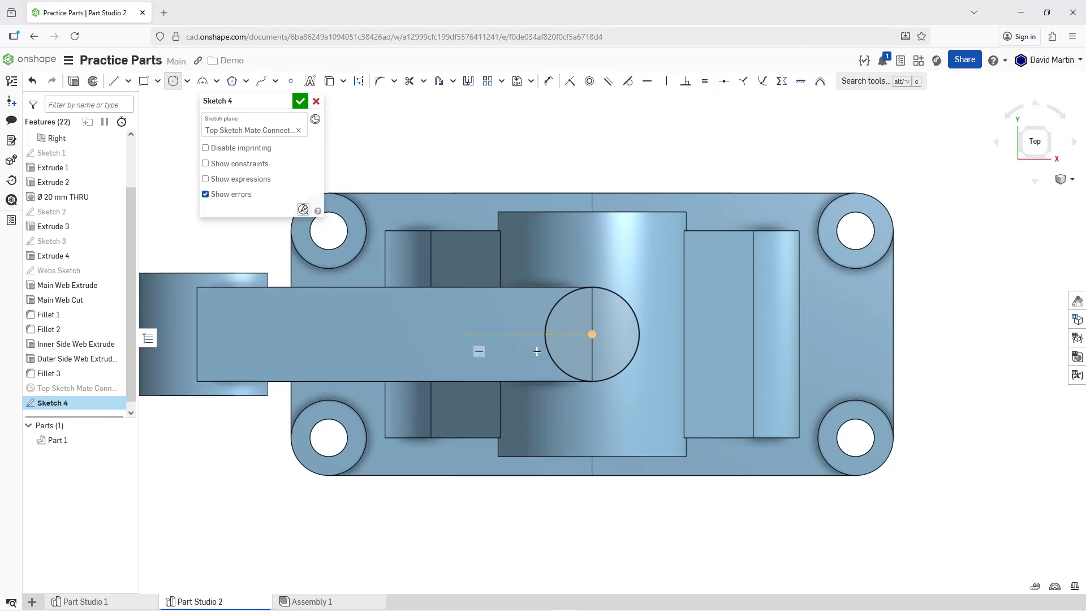
{"action": "left_click", "coordinate": [593, 334]}
{"action": "left_click", "coordinate": [595, 339]}
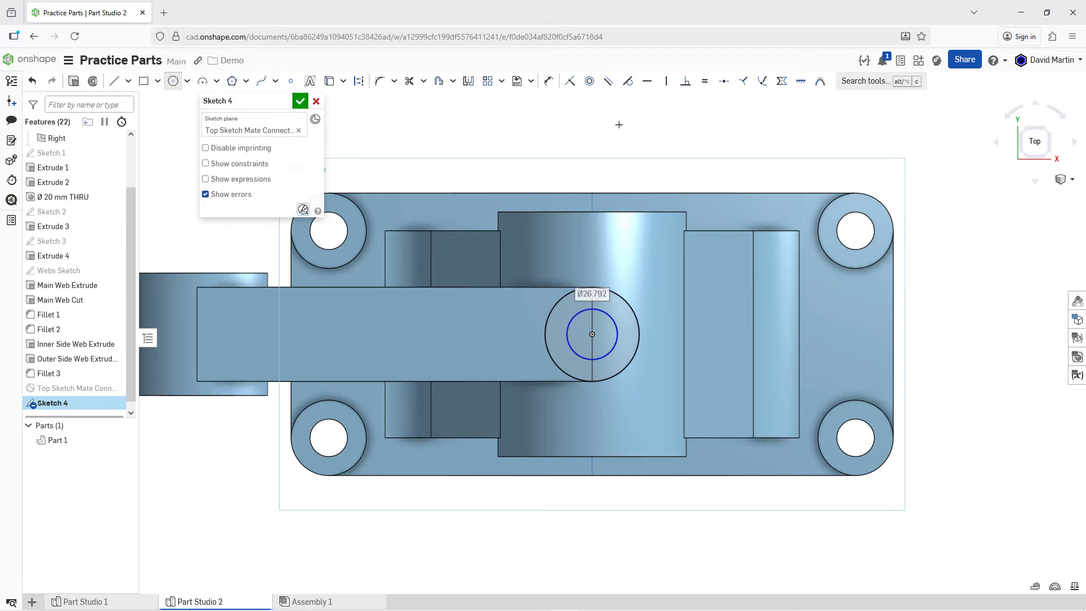
{"action": "left_click", "coordinate": [547, 86]}
{"action": "left_click", "coordinate": [602, 310]}
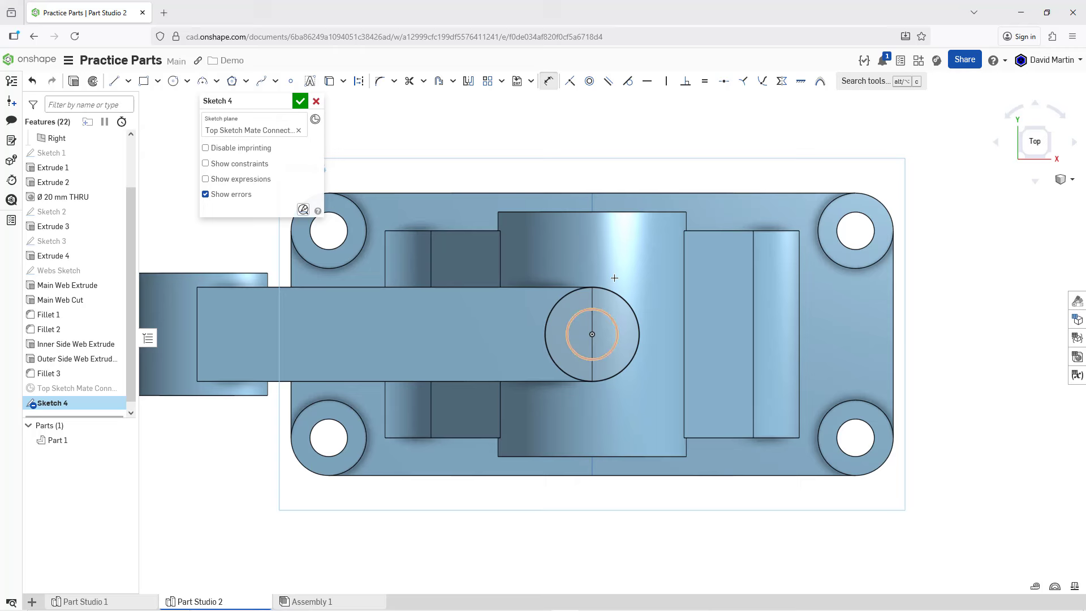
{"action": "left_click", "coordinate": [661, 173]}
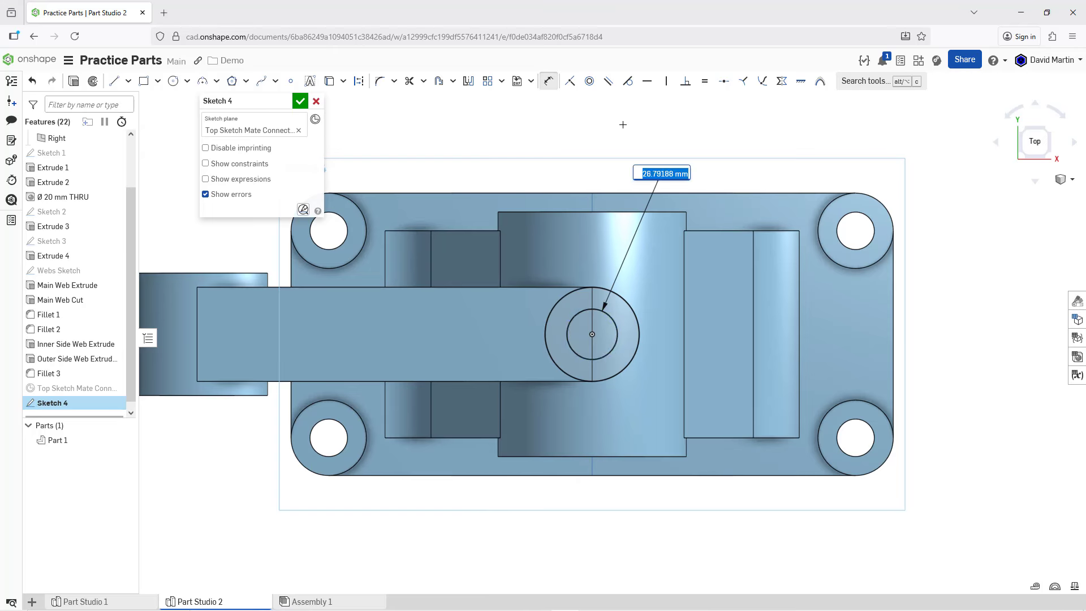
{"action": "type", "text": "25"}
{"action": "key", "text": "Return"}
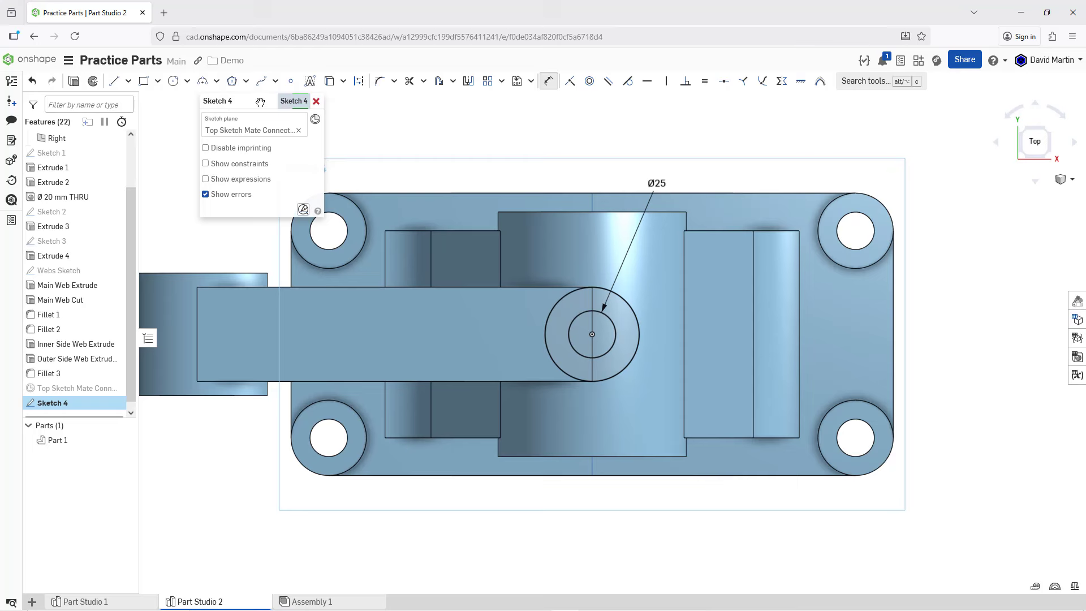
Step: Rename the sketch to Top Extrude Sketch and accept it
{"action": "left_click", "coordinate": [287, 102]}
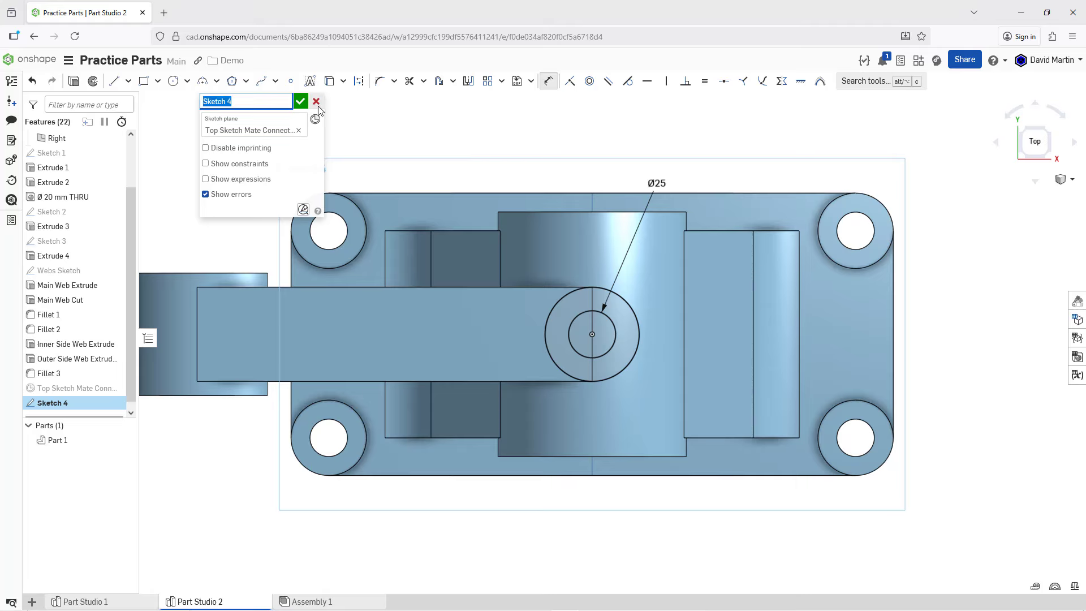
{"action": "type", "text": "Top Extrude Sketch"}
{"action": "key", "text": "Return"}
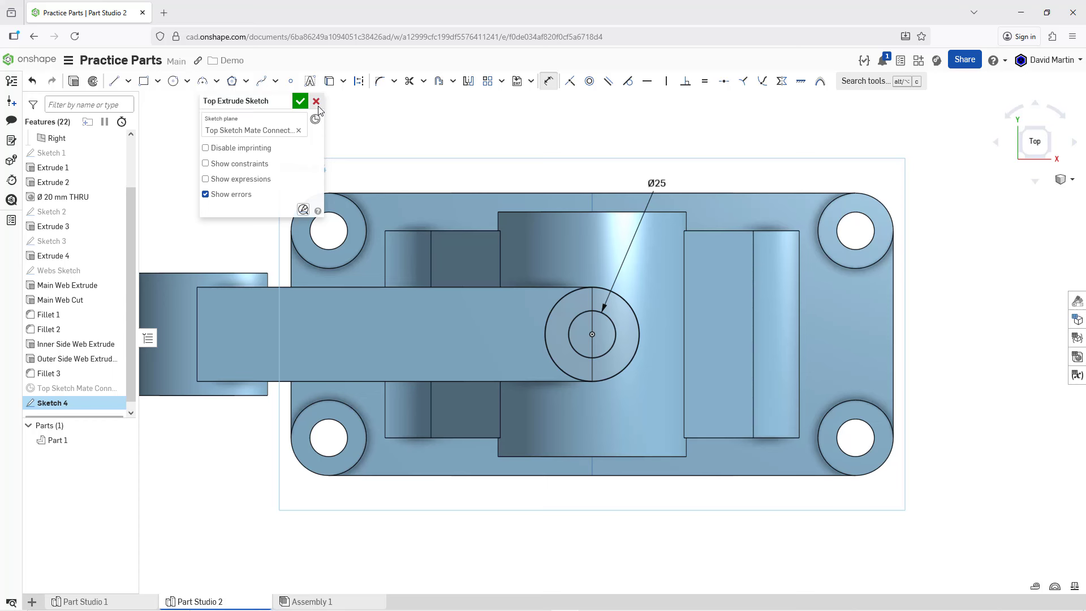
{"action": "left_click", "coordinate": [300, 101]}
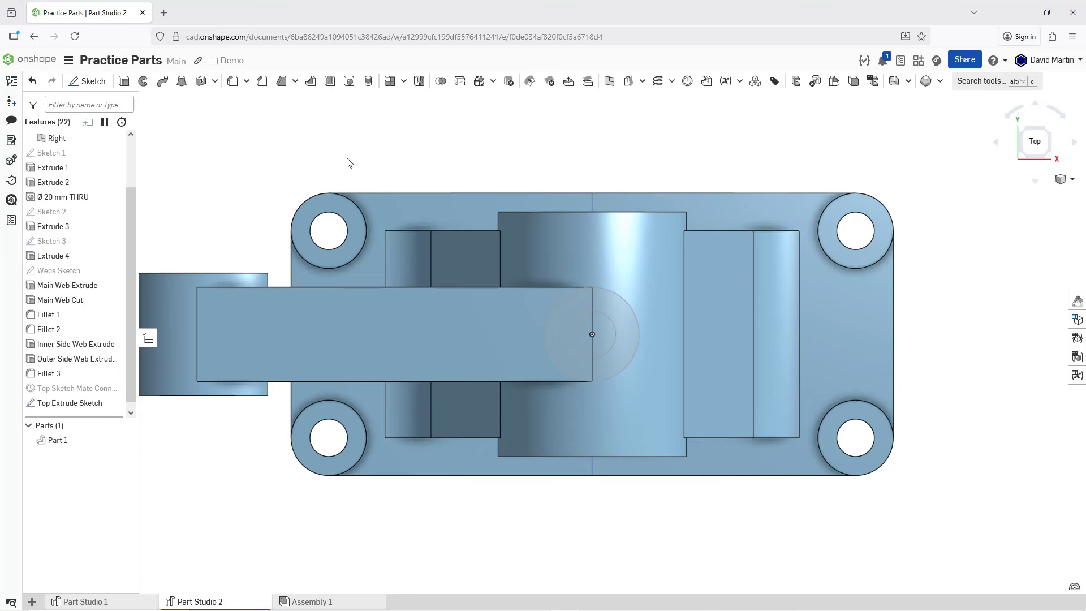
Step: Extrude the ring region of the Top Extrude Sketch downward with Up to face, ending at the large cylinder's outer face
{"action": "right_click_drag", "start_coordinate": [547, 212], "coordinate": [519, 150]}
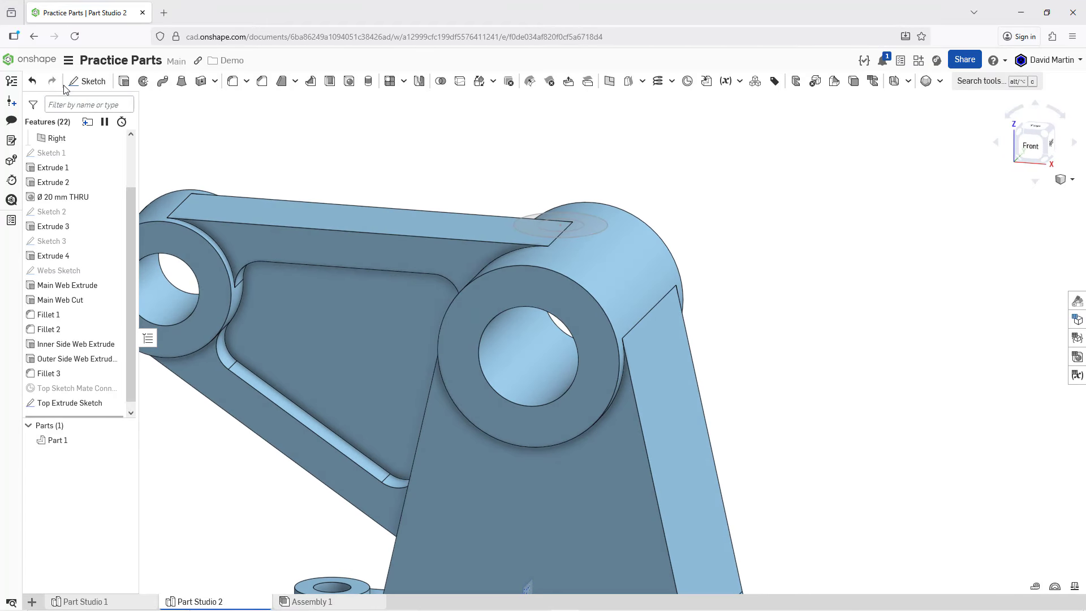
{"action": "left_click", "coordinate": [125, 83]}
{"action": "left_click", "coordinate": [526, 226]}
{"action": "right_click_drag", "start_coordinate": [522, 176], "coordinate": [522, 196]}
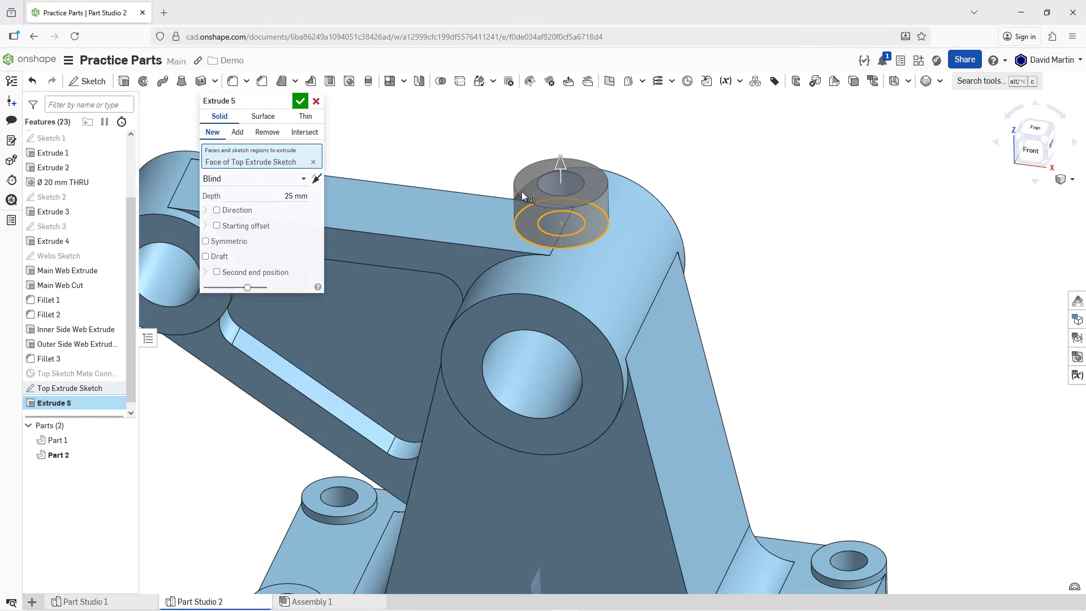
{"action": "left_click", "coordinate": [560, 170]}
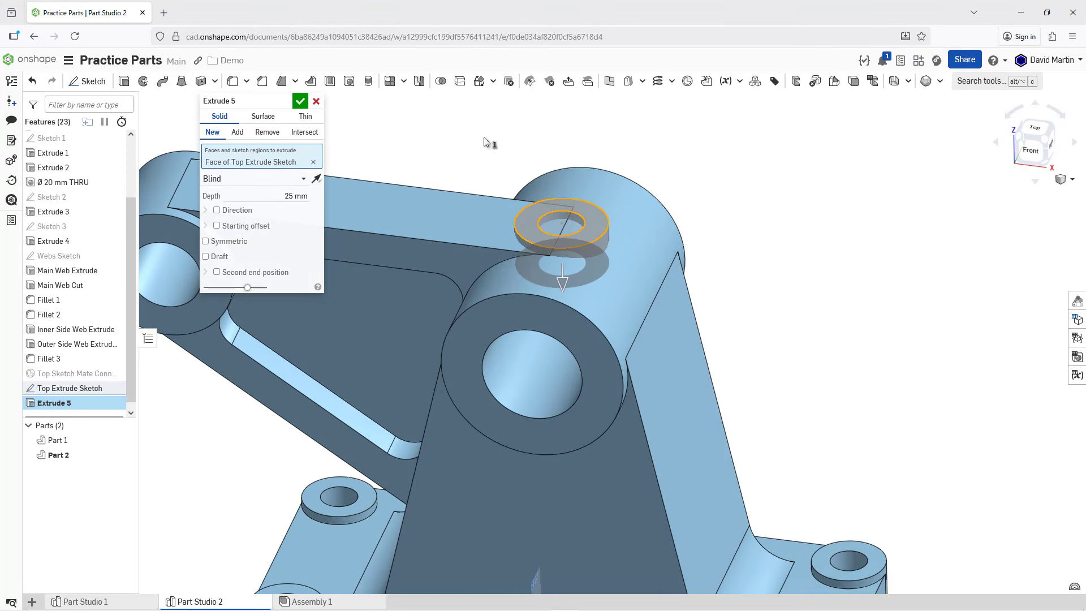
{"action": "left_click", "coordinate": [290, 182]}
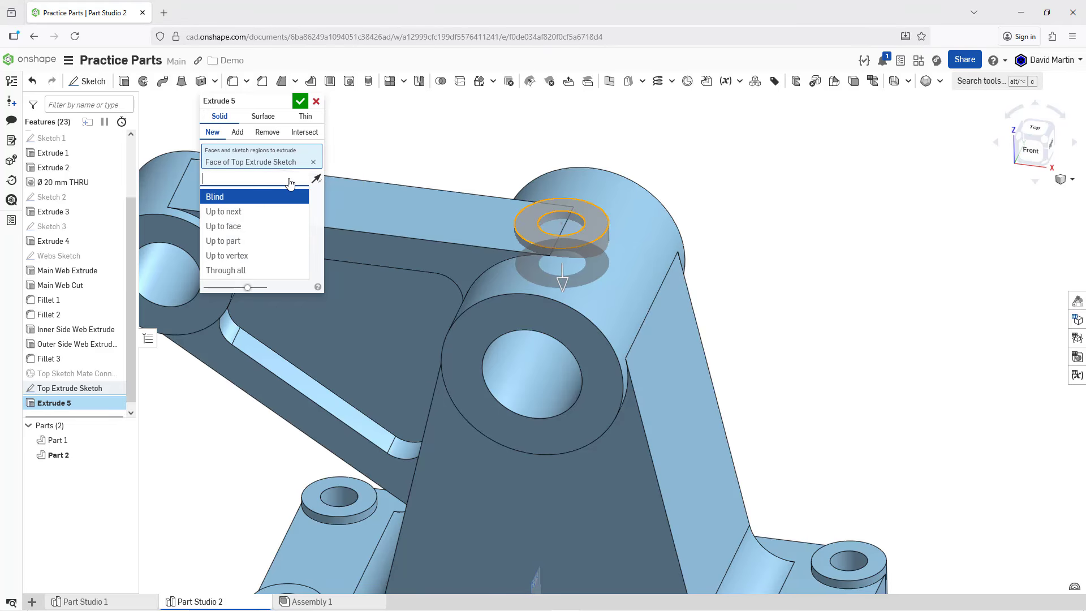
{"action": "left_click", "coordinate": [267, 226]}
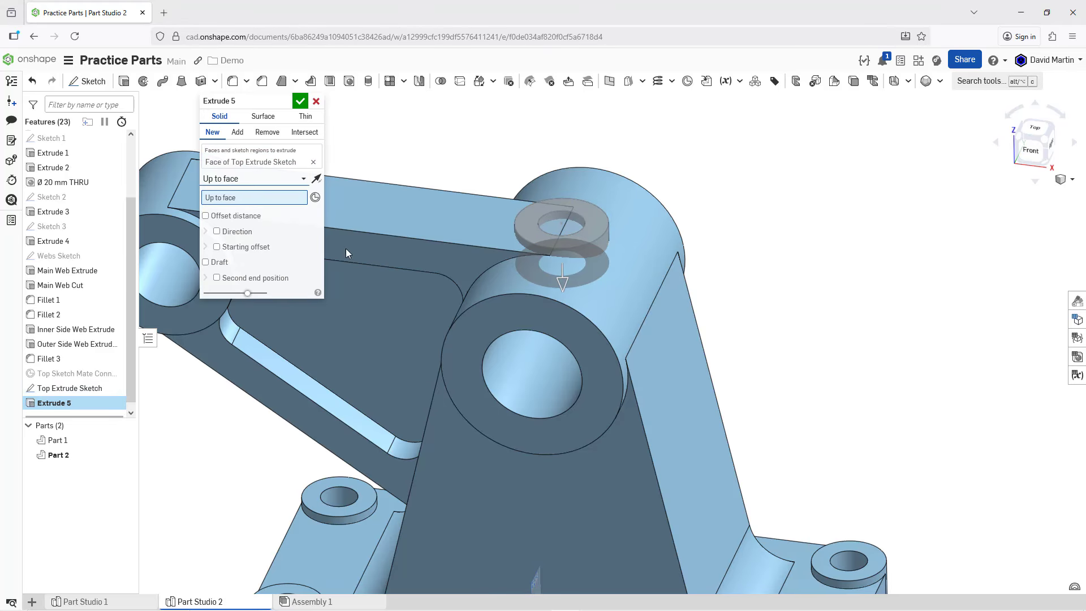
{"action": "left_click", "coordinate": [598, 272]}
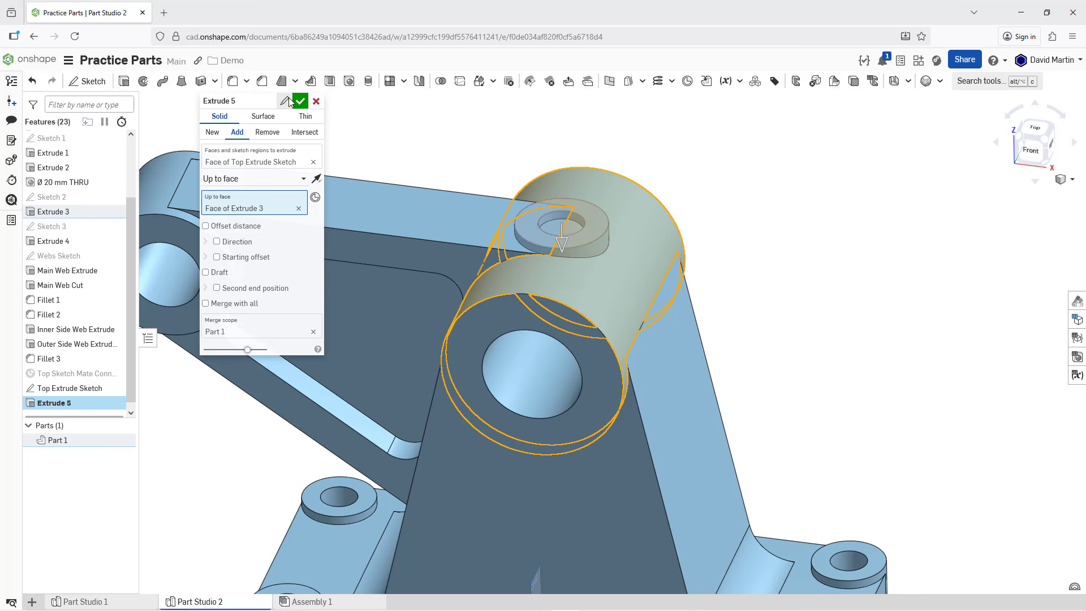
Step: Rename the boss extrusion to Top Extrude and accept it
{"action": "left_click", "coordinate": [280, 102]}
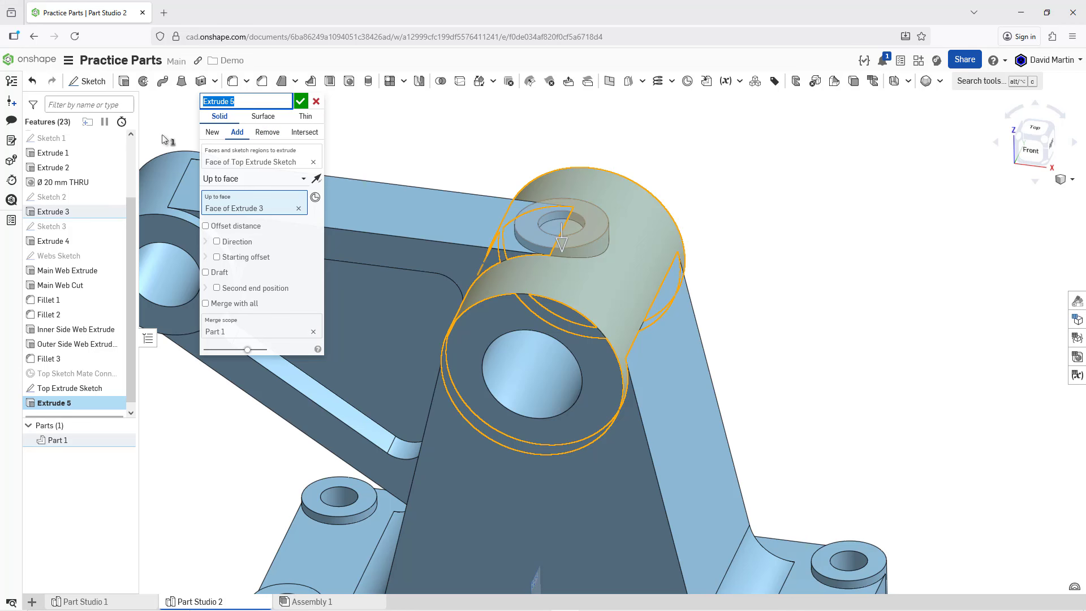
{"action": "type", "text": "Top Extrude"}
{"action": "key", "text": "Return"}
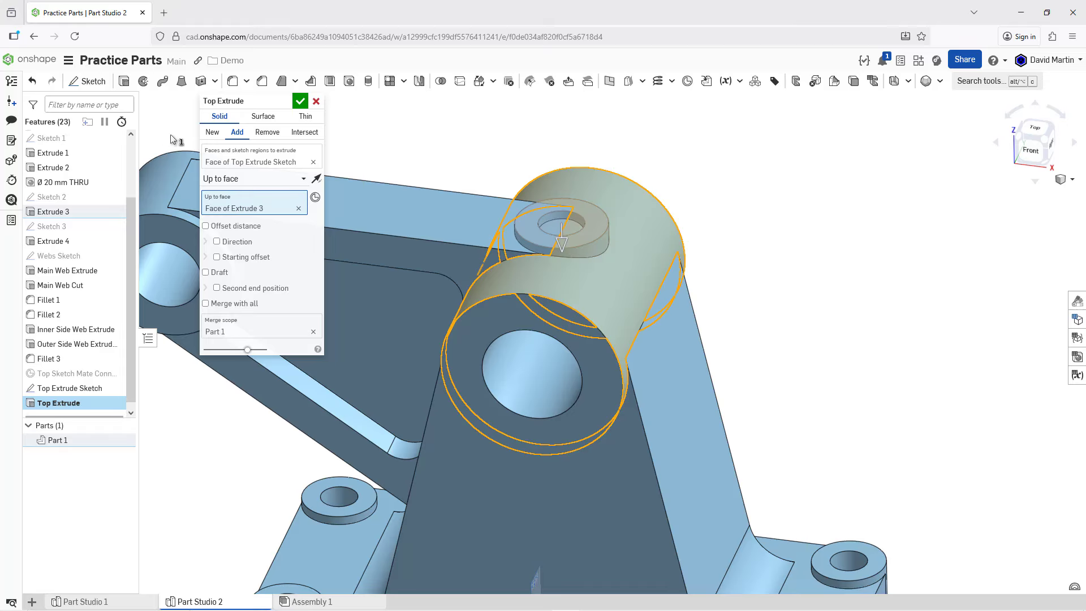
{"action": "left_click", "coordinate": [300, 101]}
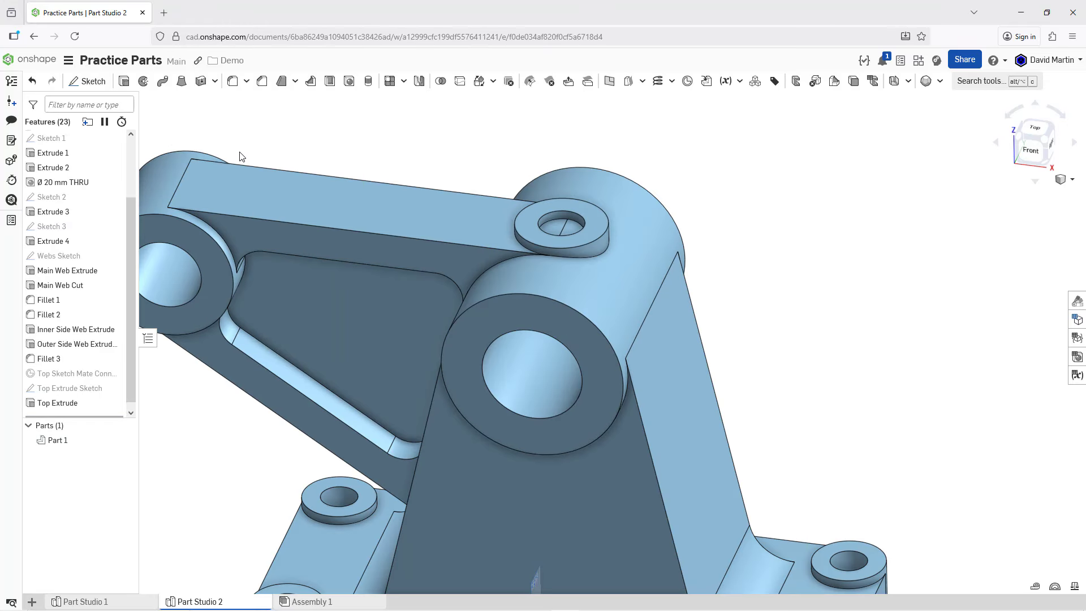
Step: Show the Top Extrude Sketch and extrude-remove its inner circle from Part 1 with Up to face, ending at the large cylinder's bore face
{"action": "left_click", "coordinate": [114, 388]}
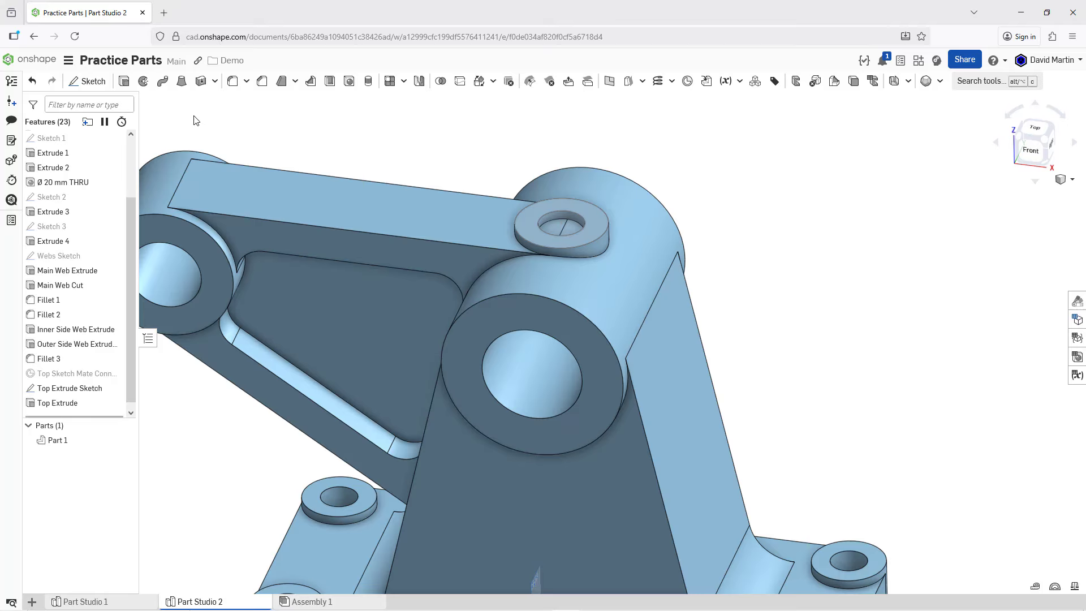
{"action": "left_click", "coordinate": [124, 82]}
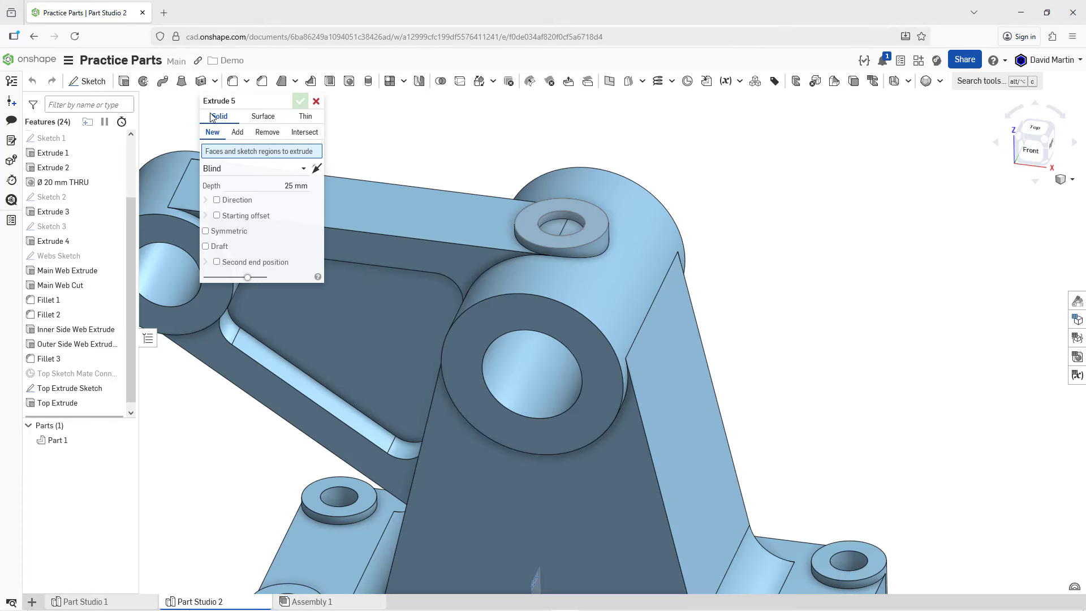
{"action": "left_click", "coordinate": [265, 133]}
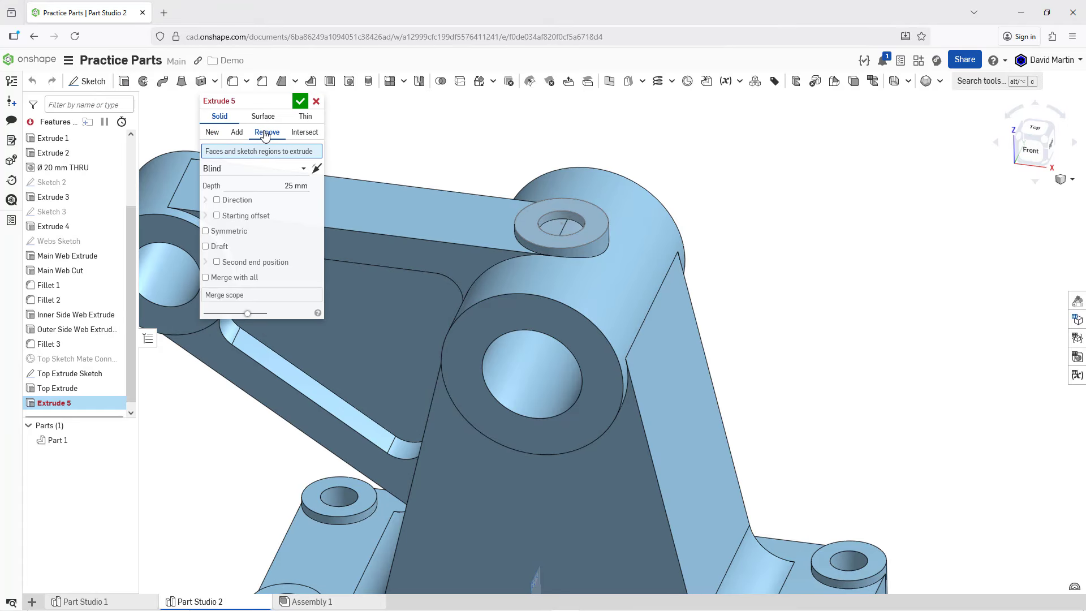
{"action": "left_click", "coordinate": [571, 225]}
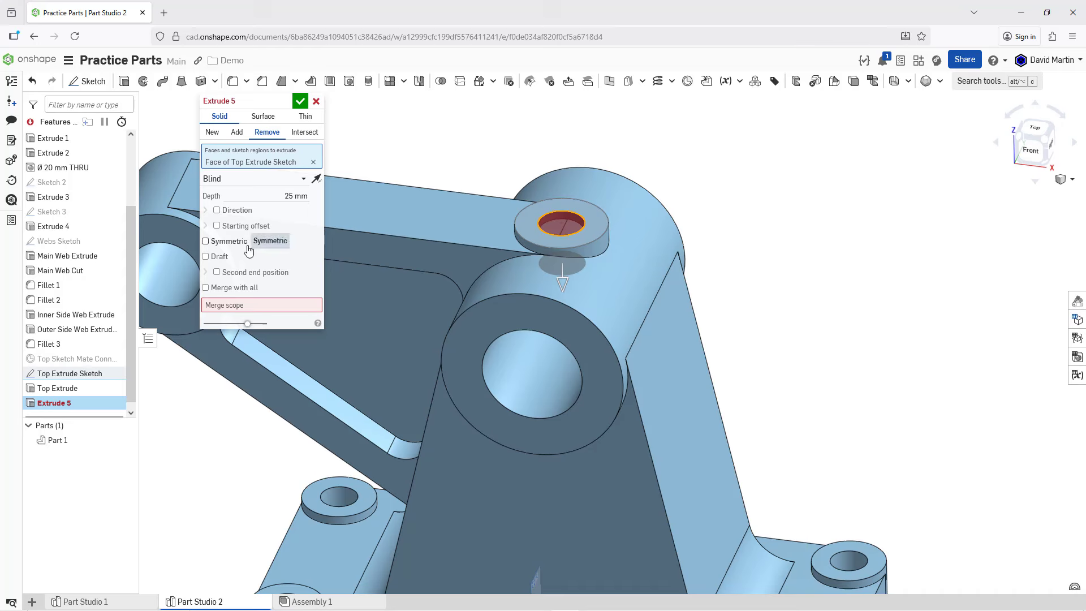
{"action": "left_click", "coordinate": [235, 179]}
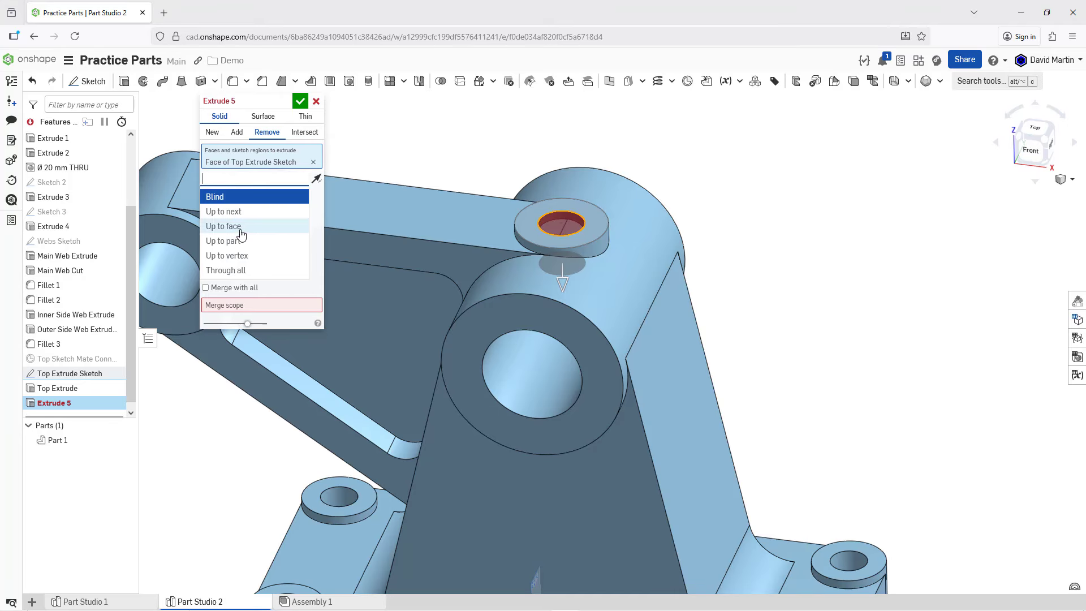
{"action": "left_click", "coordinate": [239, 228]}
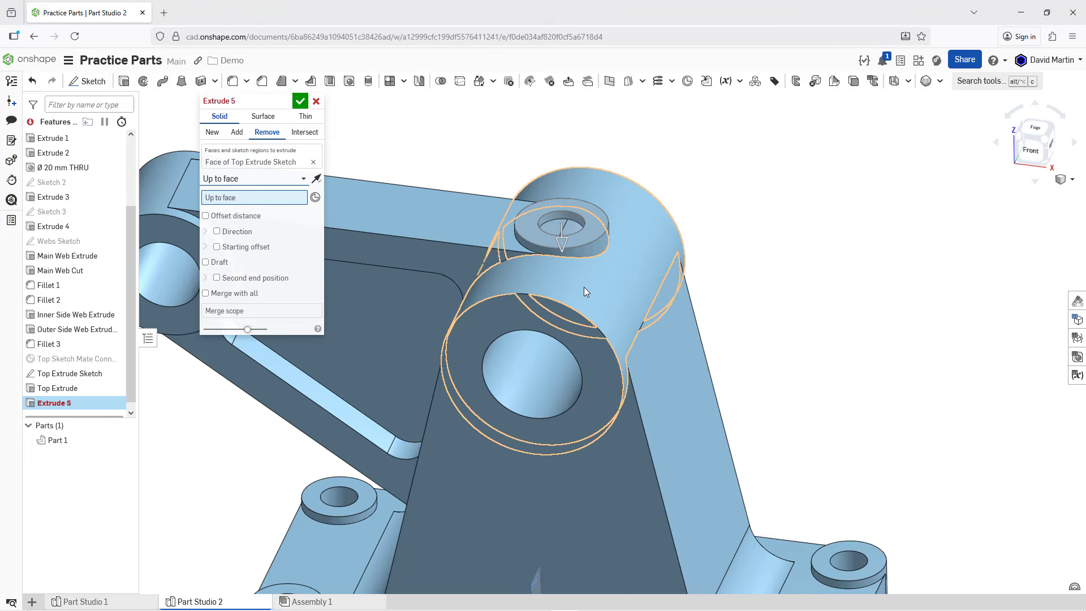
{"action": "left_click", "coordinate": [548, 361]}
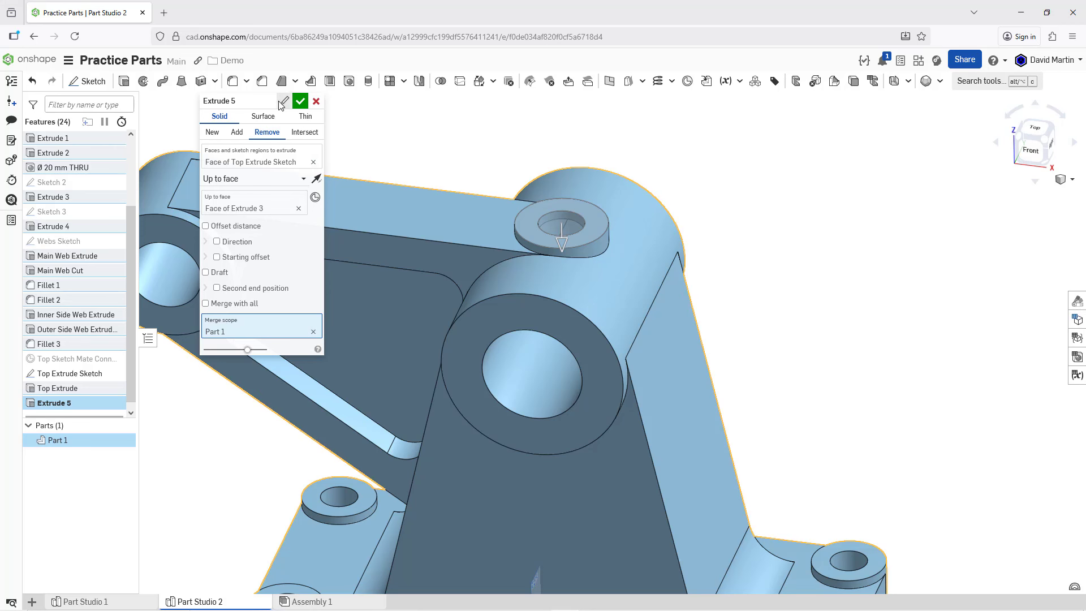
Step: Rename the cut extrusion to Top Hole Cut and accept it
{"action": "left_click", "coordinate": [285, 102]}
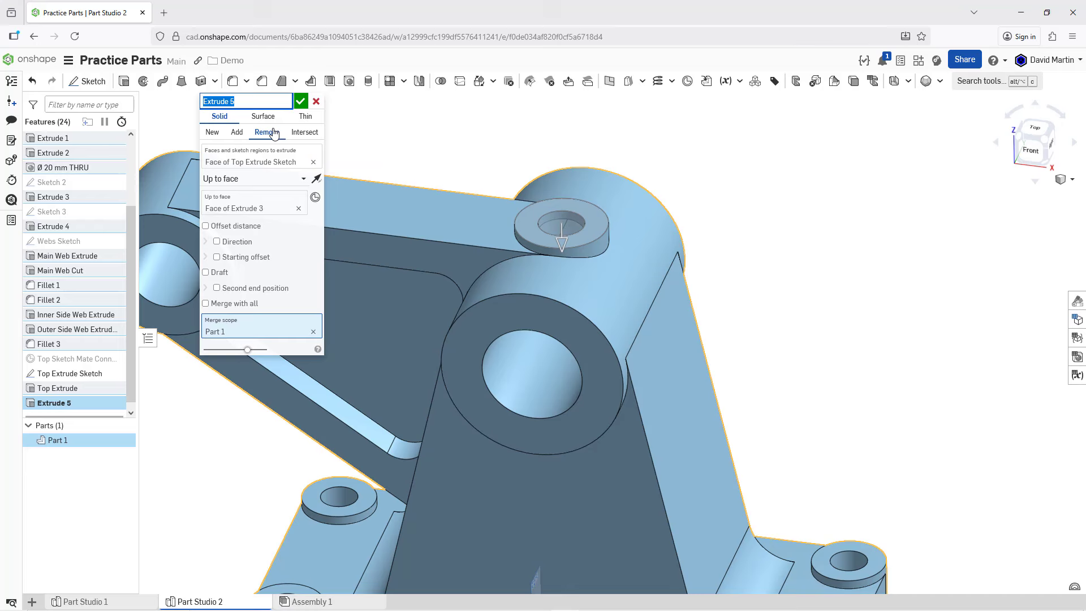
{"action": "type", "text": "Top Hole Cut"}
{"action": "key", "text": "Return"}
{"action": "left_click", "coordinate": [300, 101]}
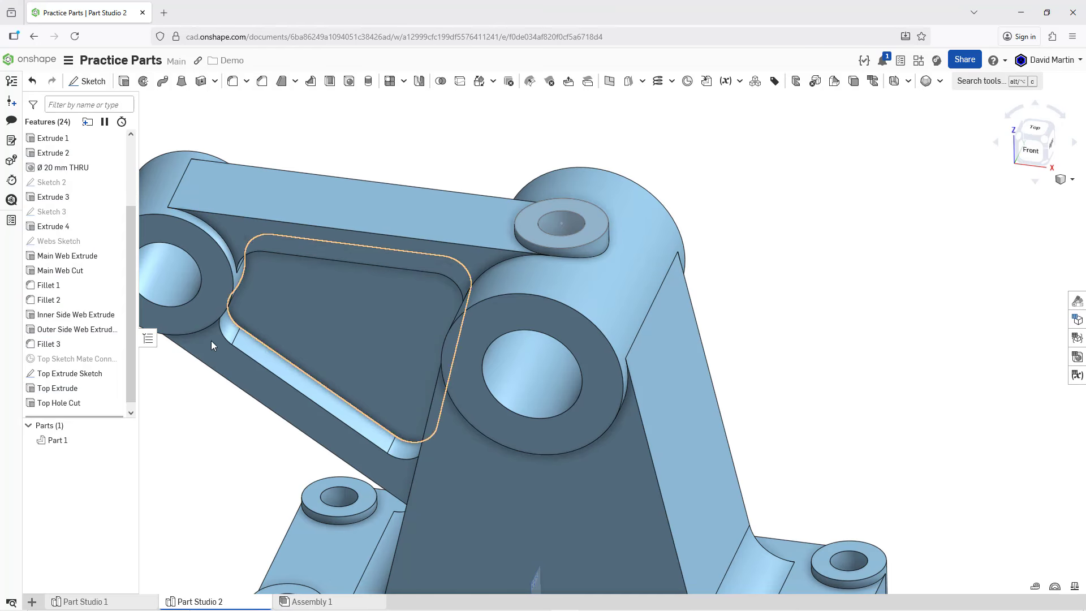
Step: Hide the Top Extrude Sketch and enlarge the feature list area to fit all features
{"action": "left_click", "coordinate": [116, 374]}
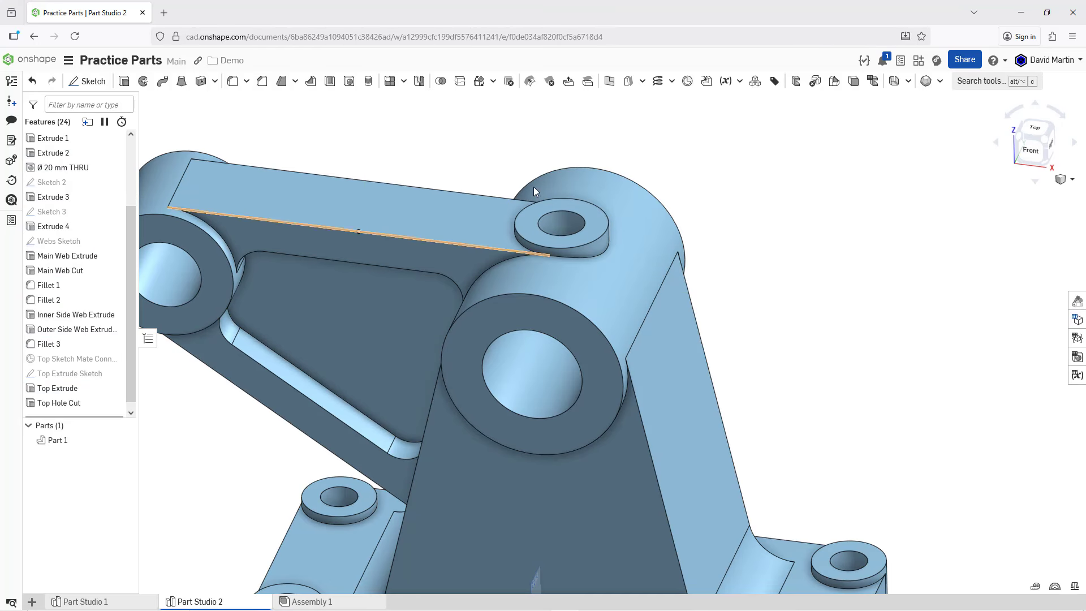
{"action": "scroll", "coordinate": [587, 188], "scroll_direction": "down", "scroll_amount": 3}
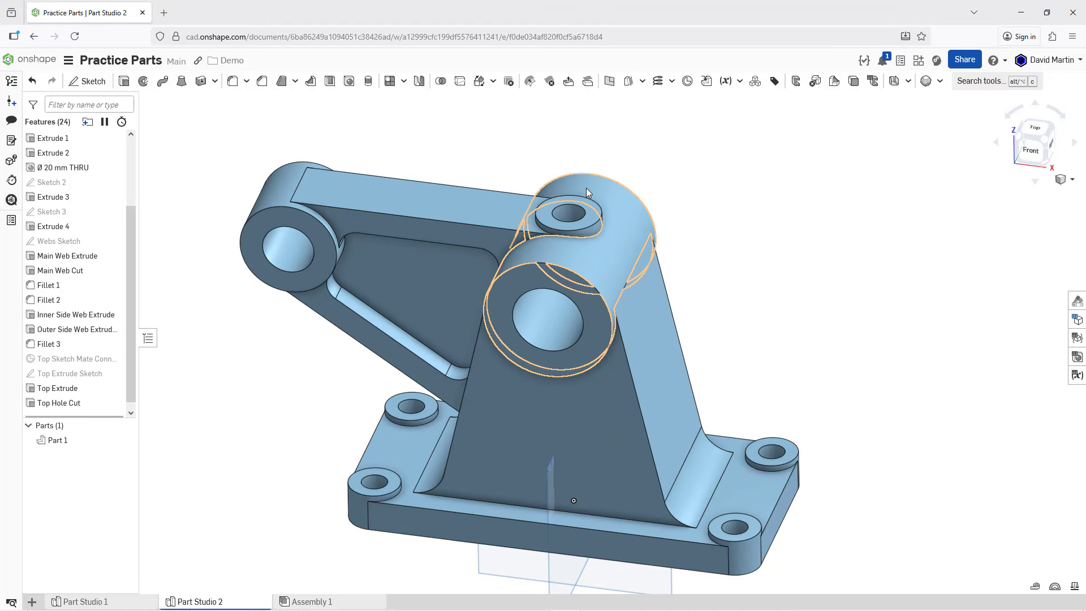
{"action": "middle_click_drag", "start_coordinate": [589, 186], "coordinate": [658, 158]}
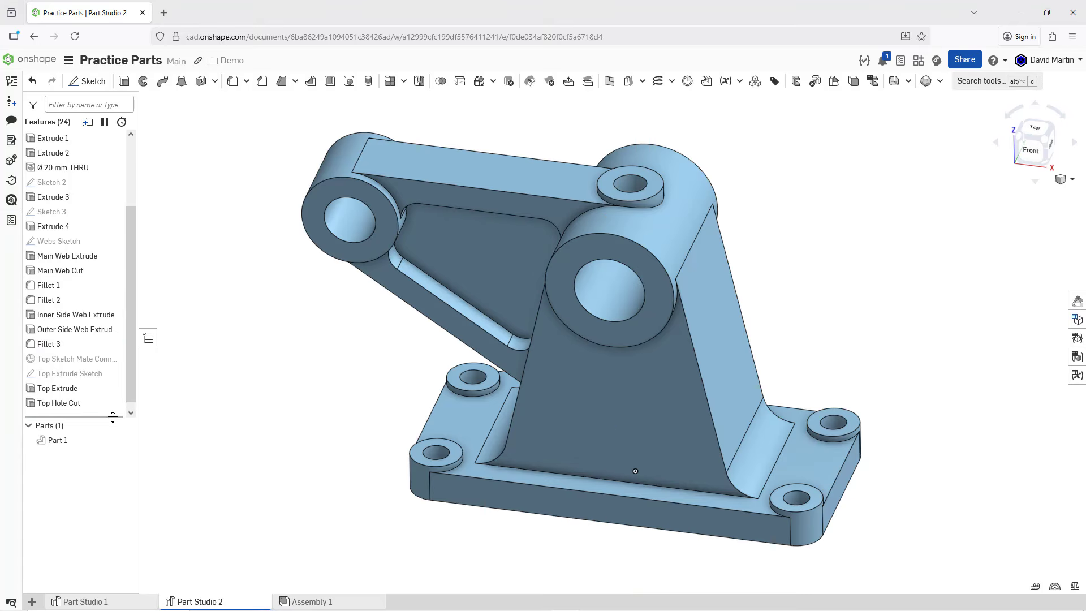
{"action": "left_click_drag", "start_coordinate": [113, 417], "coordinate": [116, 528]}
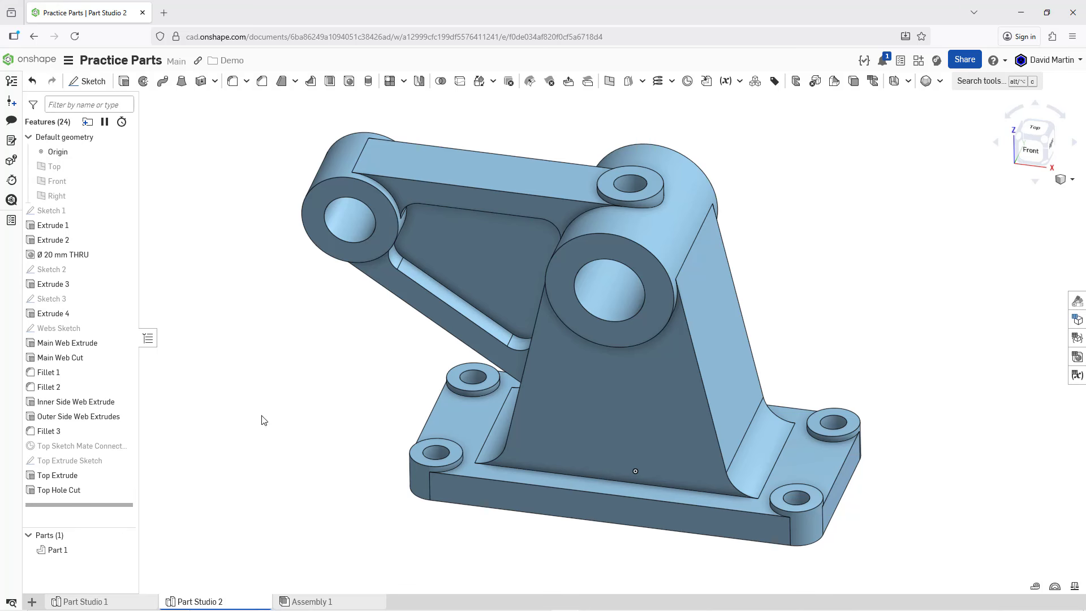